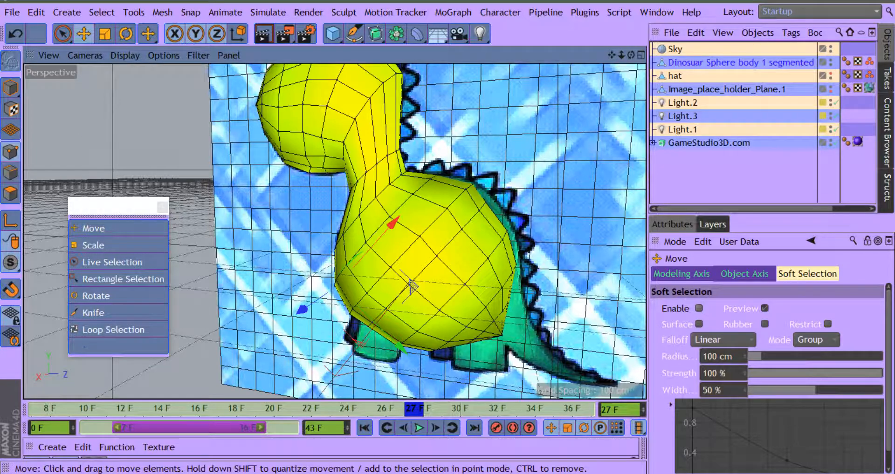
Step: Select a diagonal row of points across the dinosaur's body with Live Selection and shift it slightly toward the rear and upward
drag(61, 33, 120, 55)
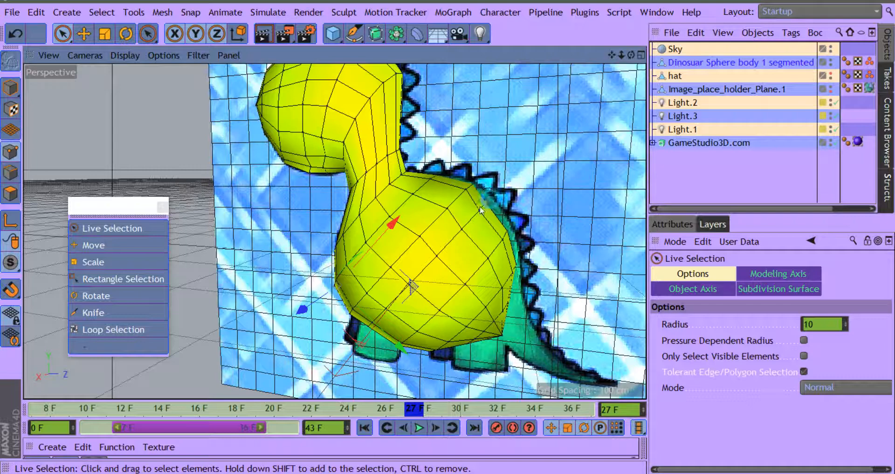
drag(481, 211, 456, 231)
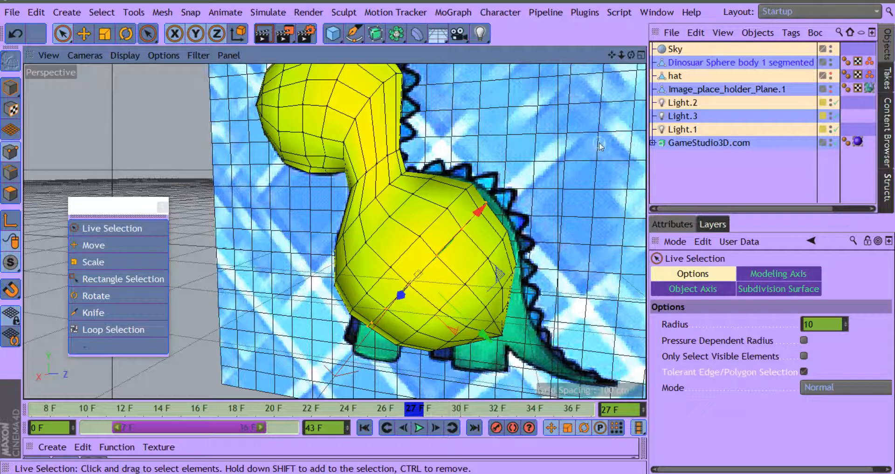
drag(631, 55, 645, 45)
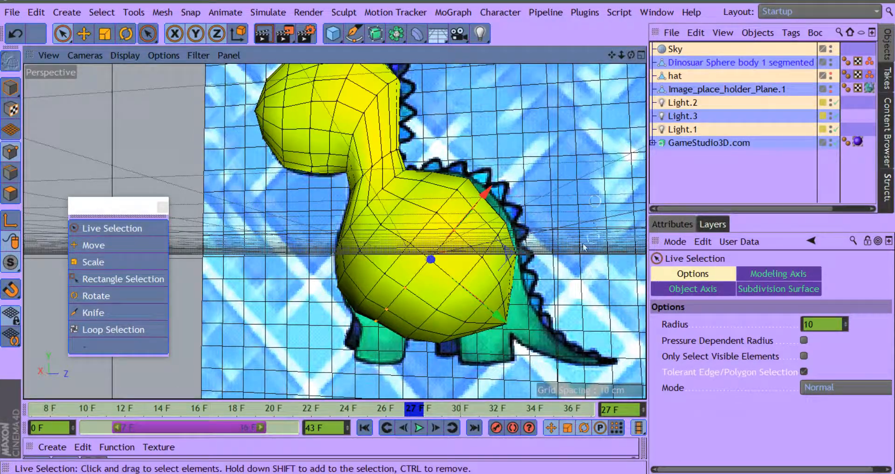
drag(503, 318, 513, 319)
drag(494, 197, 499, 192)
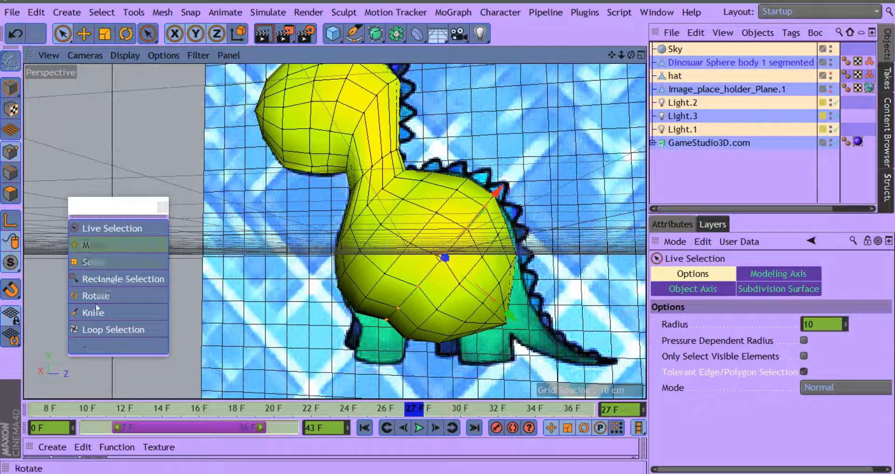
Step: Viewing the model edge-on, select the stray point on the body's upper back rim and pull it slightly outward
drag(624, 55, 488, 158)
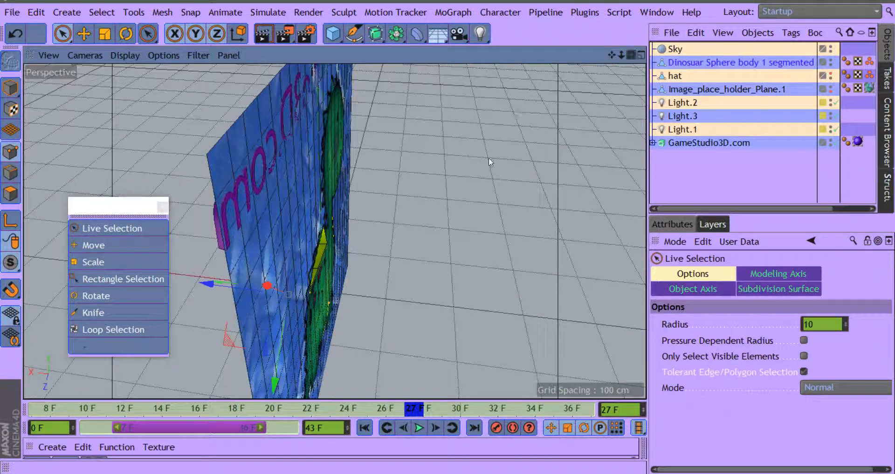
click(331, 245)
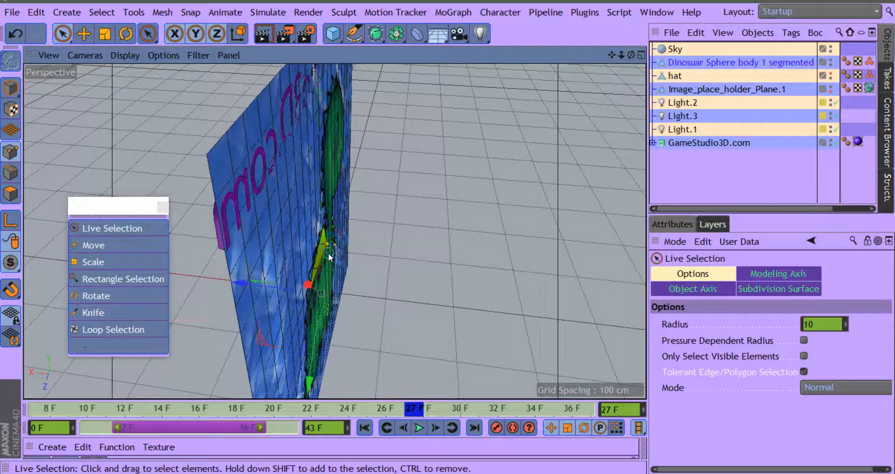
click(414, 240)
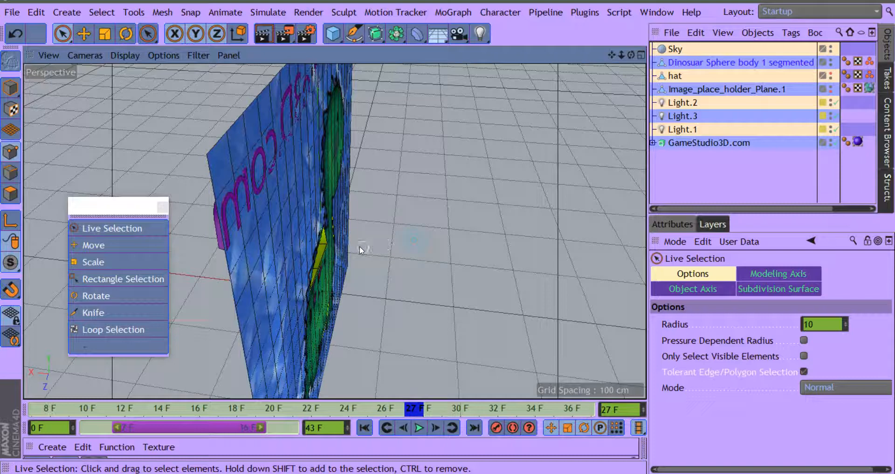
click(323, 244)
drag(256, 235, 245, 234)
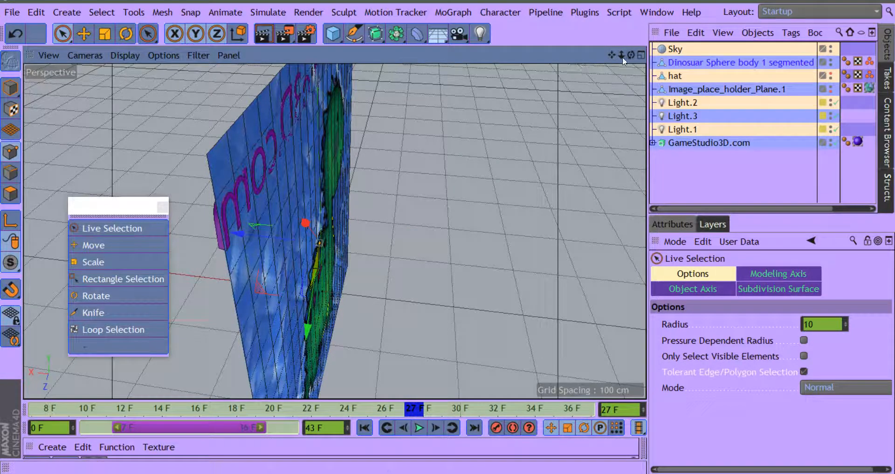
Step: Select the next point lower on the body's back rim and pull it outward from the reference plane
drag(614, 56, 639, 51)
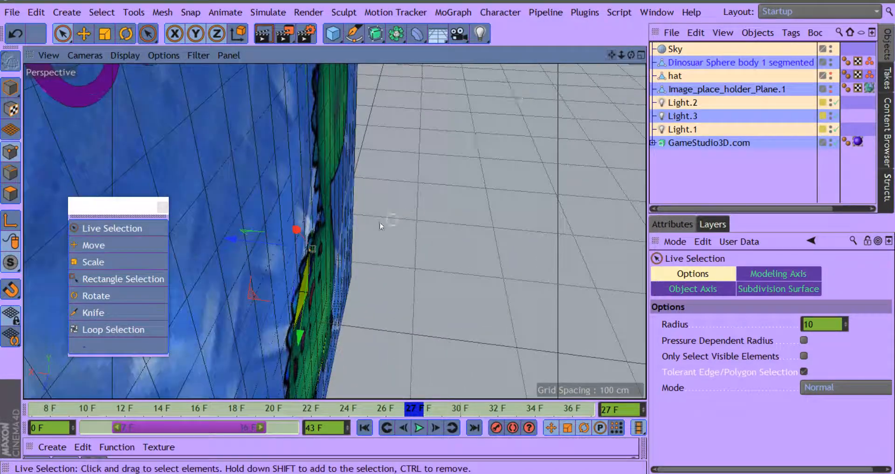
click(445, 297)
click(306, 292)
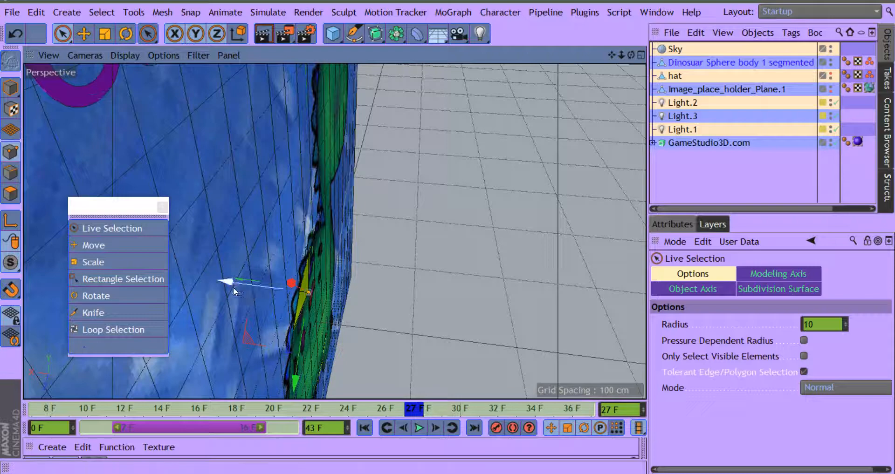
drag(231, 286, 222, 285)
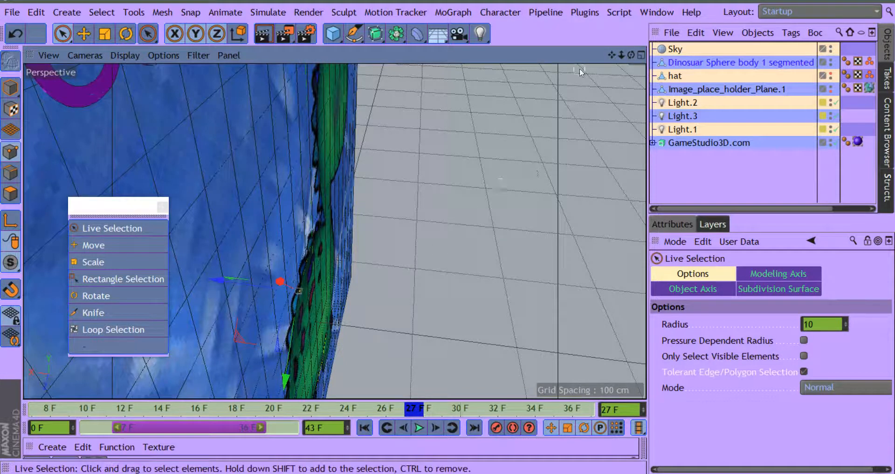
Step: Select the ring of points surrounding the body's pointed rear corner and shift it slightly toward the tail
drag(611, 56, 632, 15)
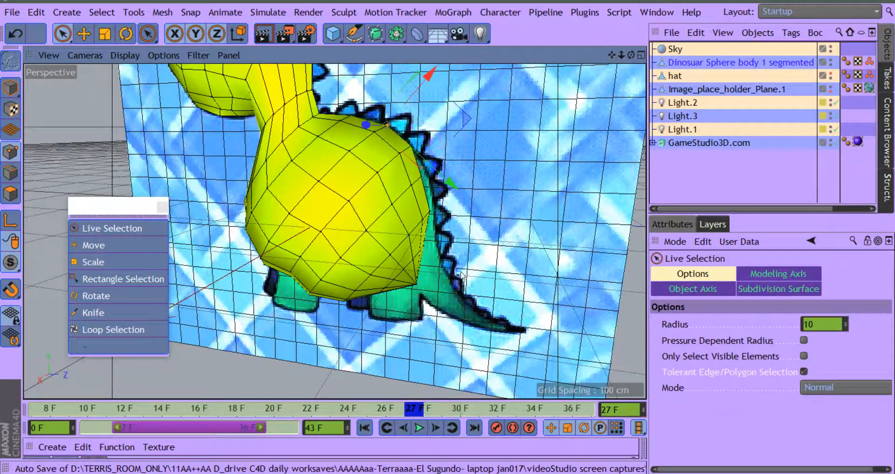
drag(612, 55, 624, 10)
drag(632, 53, 644, 33)
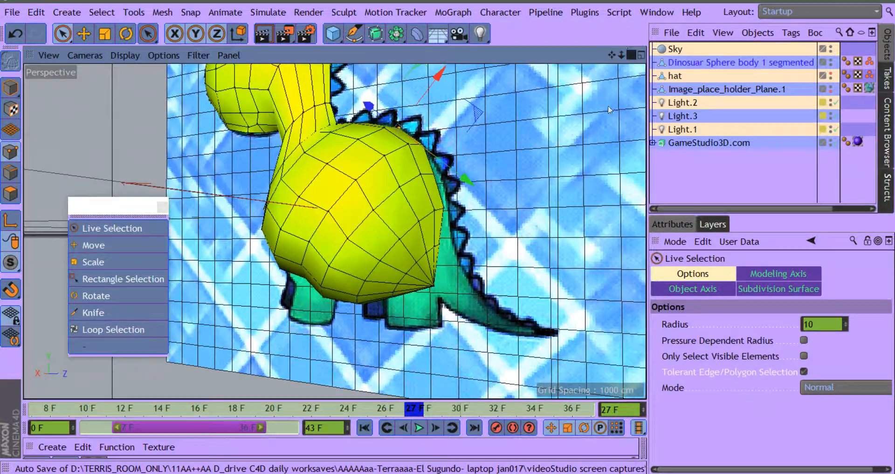
click(430, 285)
click(380, 270)
drag(632, 54, 661, 64)
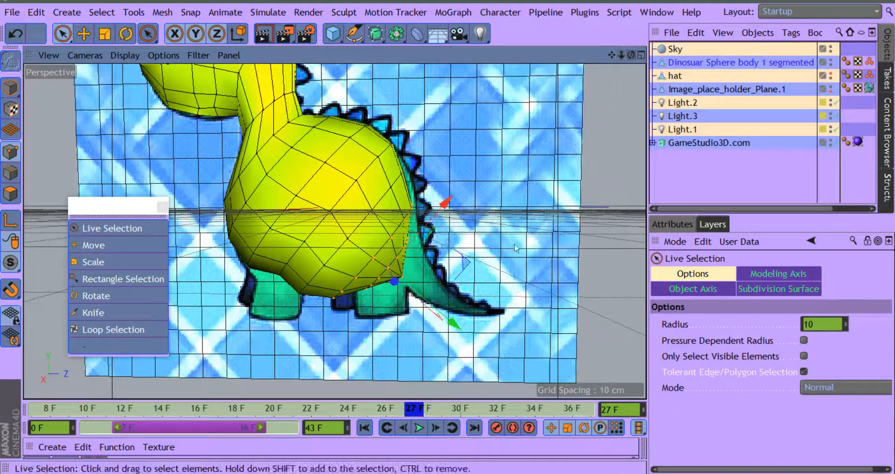
mouse_move(456, 324)
mouse_down()
mouse_move(473, 330)
mouse_move(465, 329)
mouse_up()
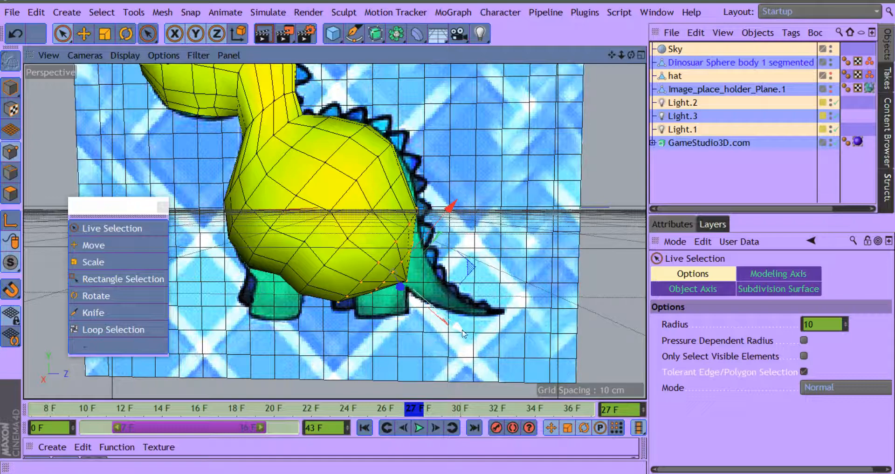
mouse_move(463, 334)
mouse_down()
mouse_move(495, 352)
mouse_move(464, 332)
mouse_up()
Step: Select the next diagonal row of points across the rear of the body and nudge it upward toward the back spikes
click(443, 166)
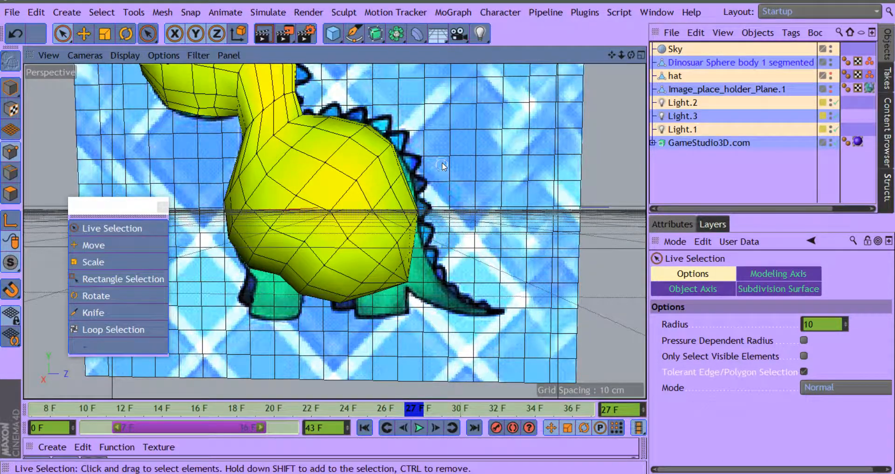
click(396, 182)
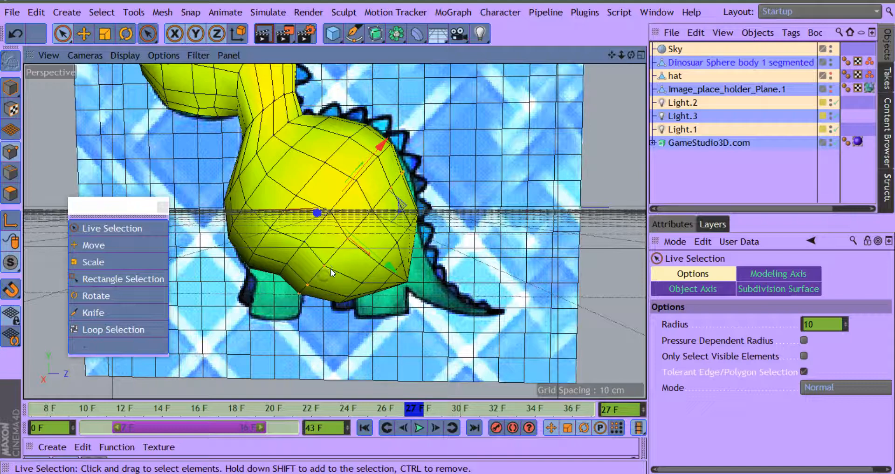
click(404, 171)
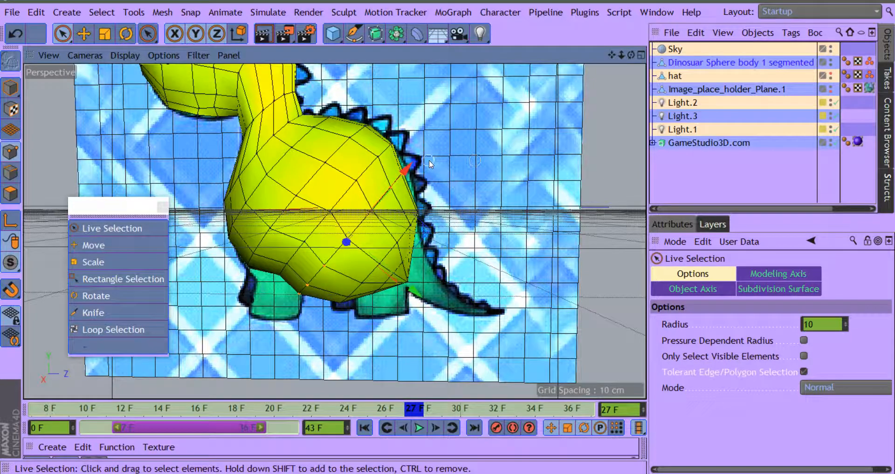
drag(409, 169, 410, 169)
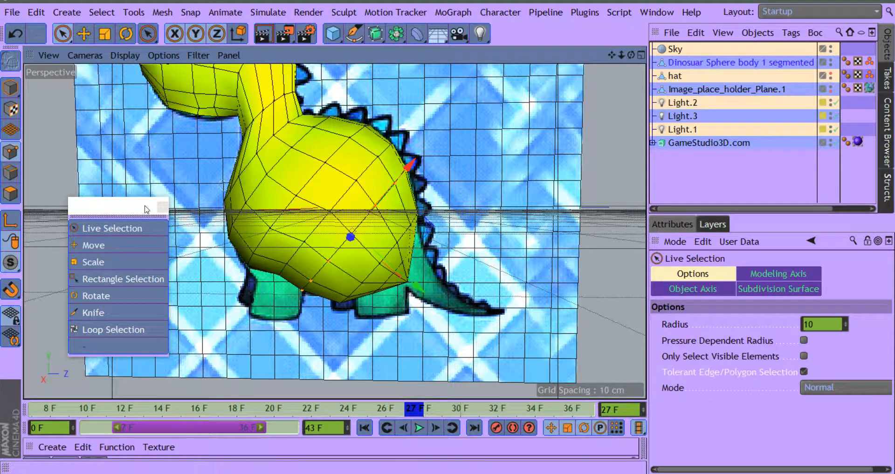
click(95, 259)
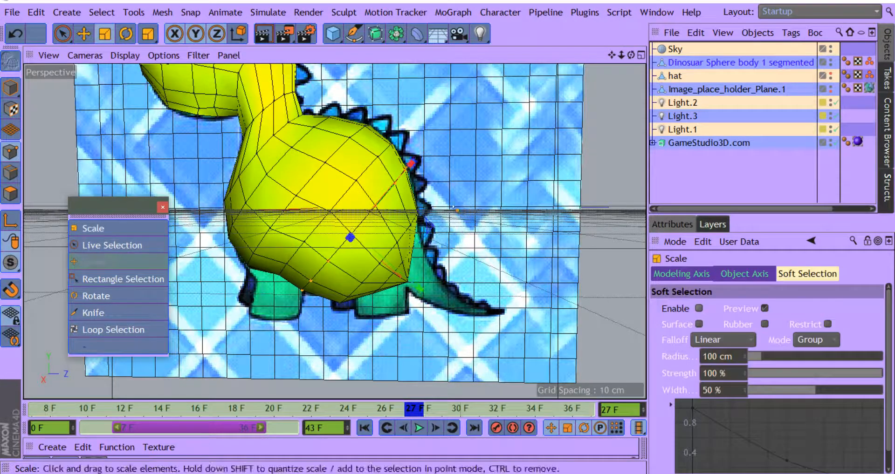
mouse_move(459, 189)
mouse_down()
mouse_move(436, 212)
mouse_move(459, 188)
mouse_up()
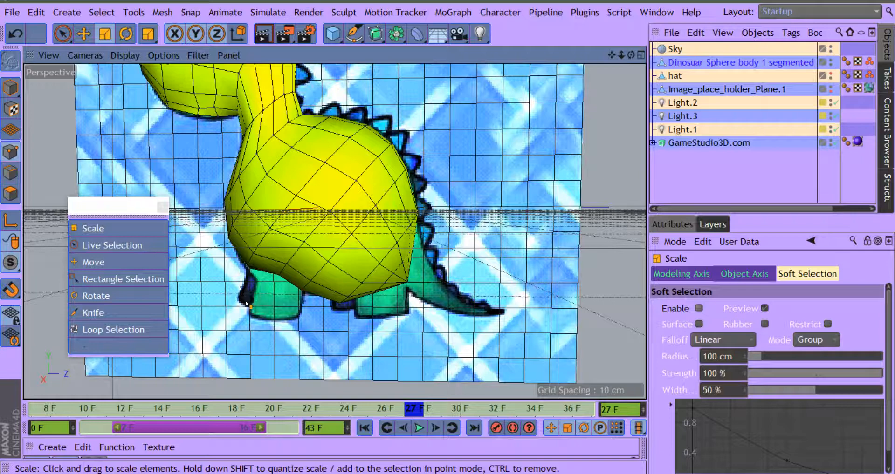
click(14, 35)
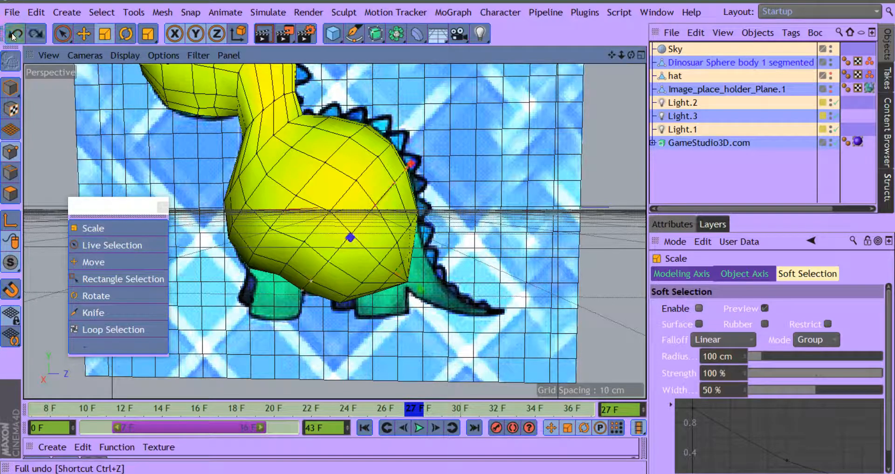
Step: Move the selected diagonal row of rear body points toward the tail and adjust its scale to refine the body outline
click(84, 35)
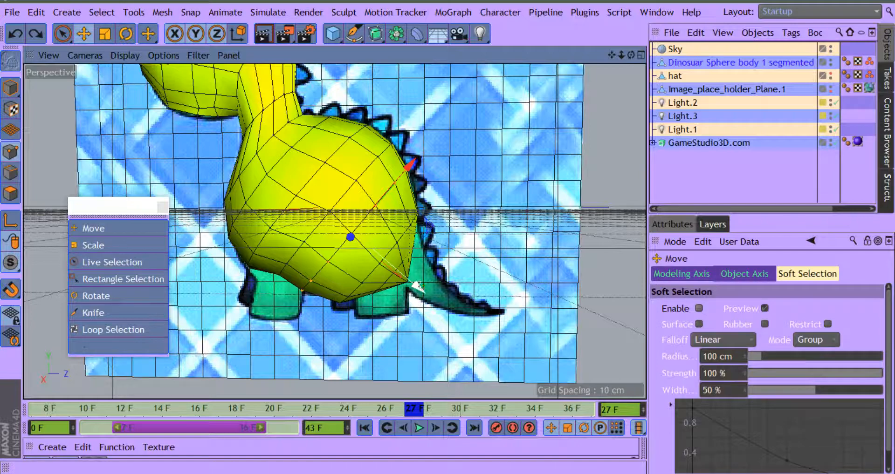
drag(418, 288, 428, 293)
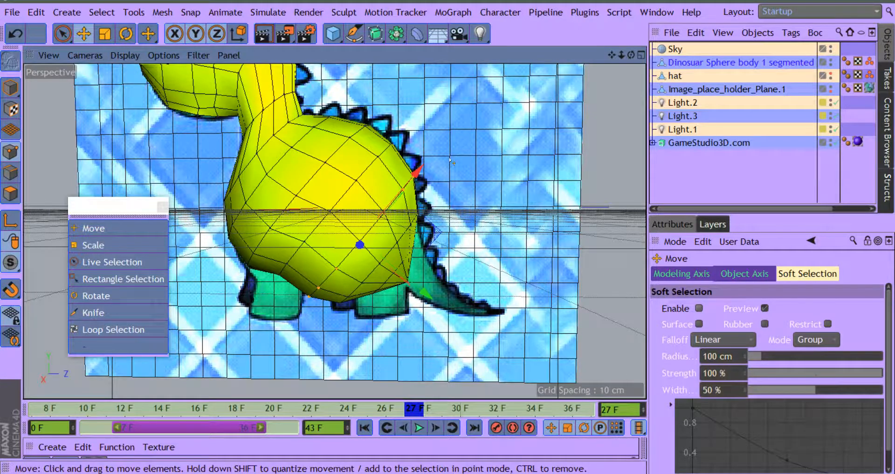
drag(418, 173, 419, 177)
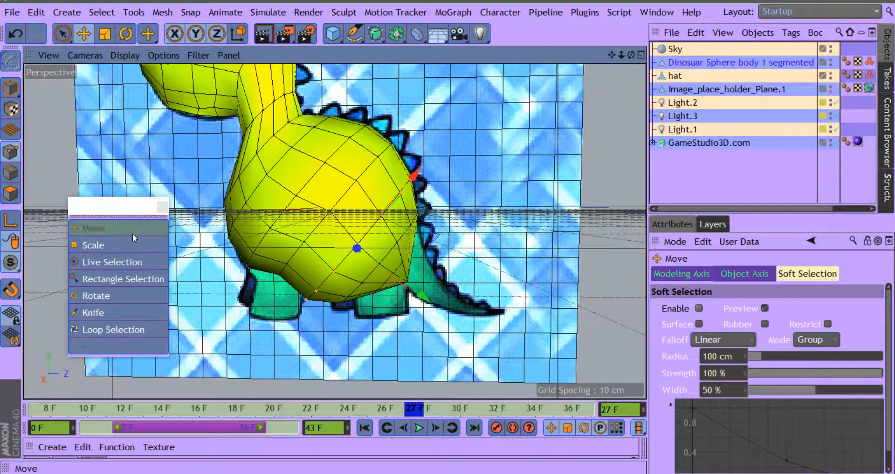
click(92, 244)
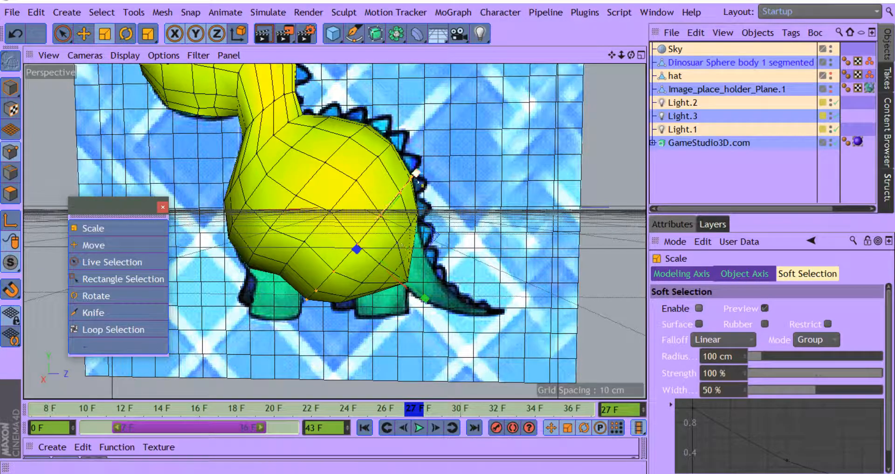
drag(410, 180, 418, 170)
click(86, 244)
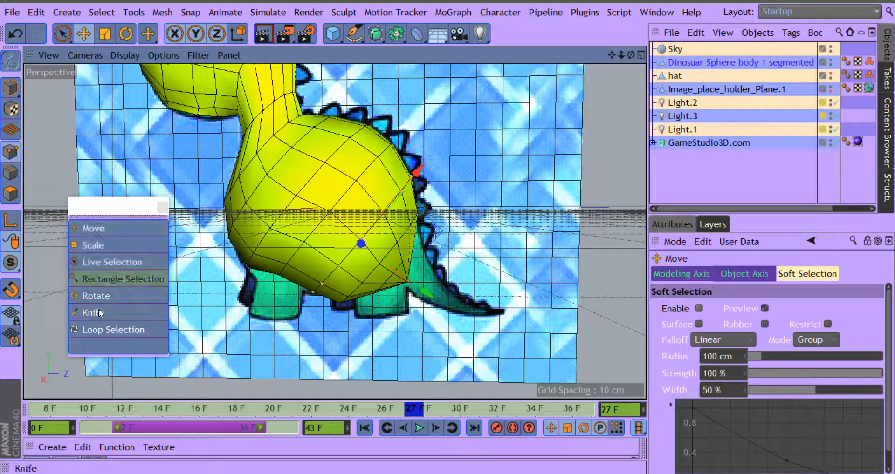
Step: Select only the point at the body's rear corner and pull it about 50 cm toward the tail to form a tip
click(95, 262)
click(466, 242)
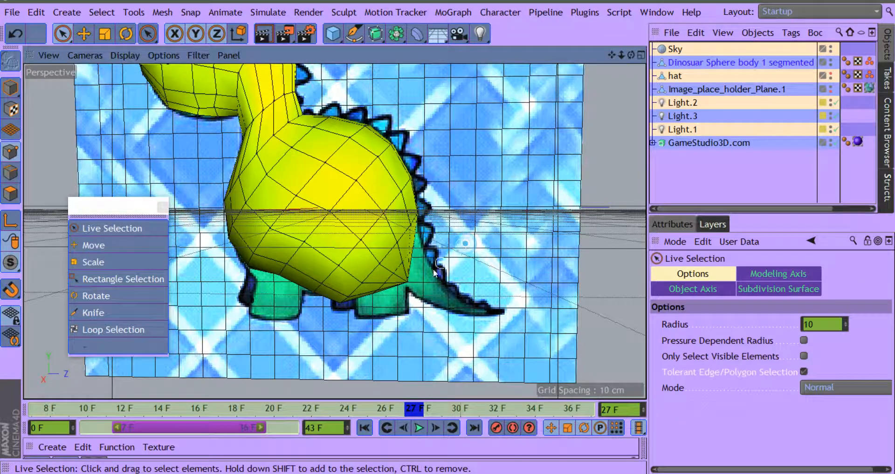
click(410, 281)
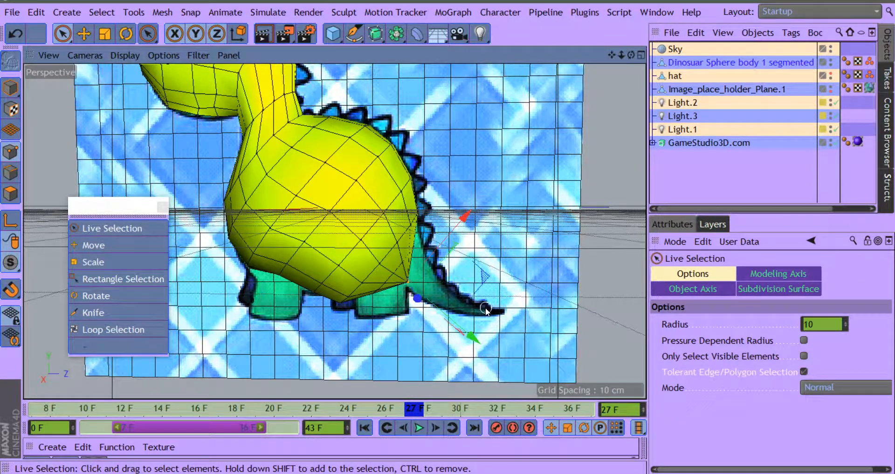
drag(477, 342, 538, 348)
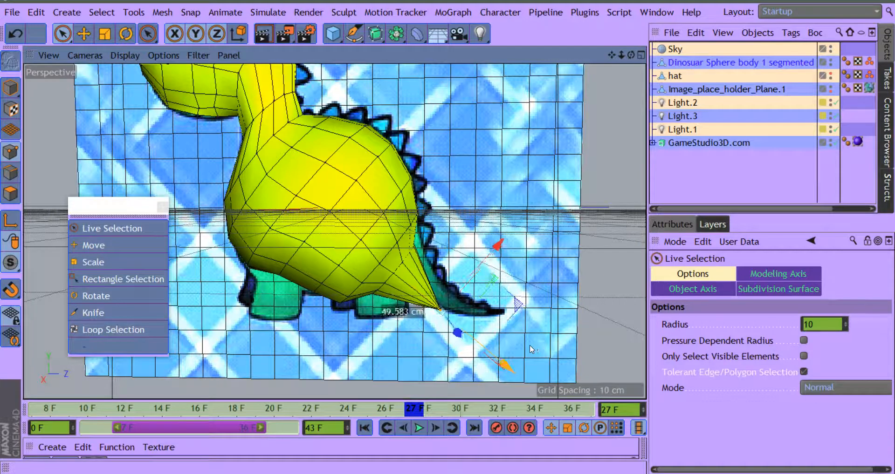
Step: Select the ring of points around the tail base and move it outward toward the tail tip, then clear the selection
click(422, 241)
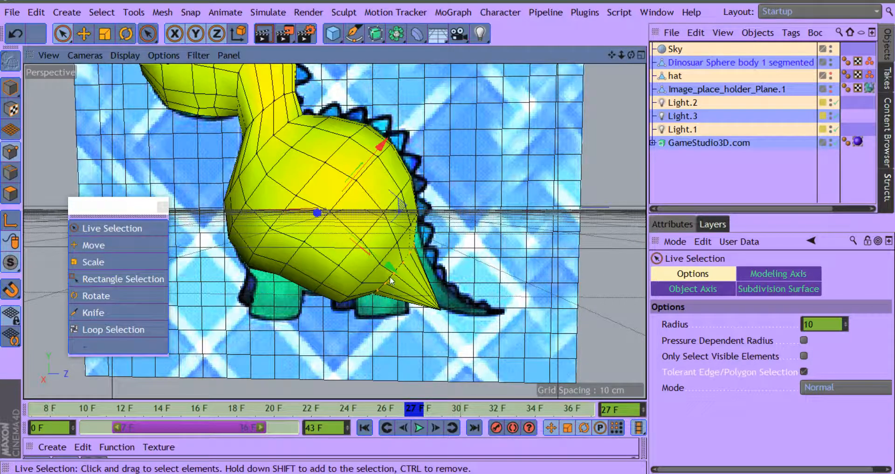
click(430, 240)
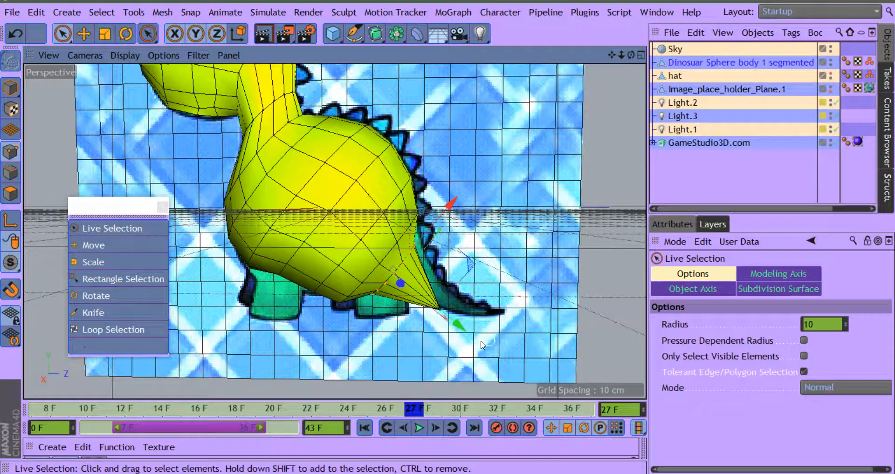
drag(462, 328, 476, 340)
click(530, 312)
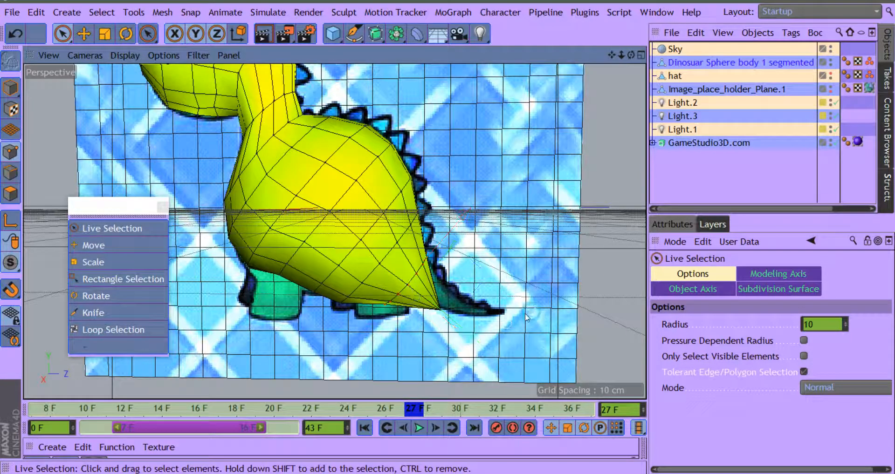
Step: Select the tail tip point and pull it farther down and away from the body to lengthen the tail
click(433, 311)
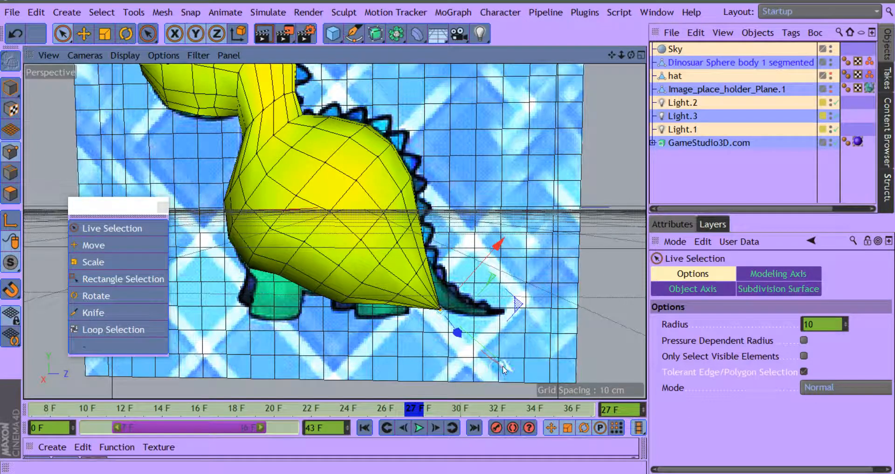
drag(502, 366, 552, 401)
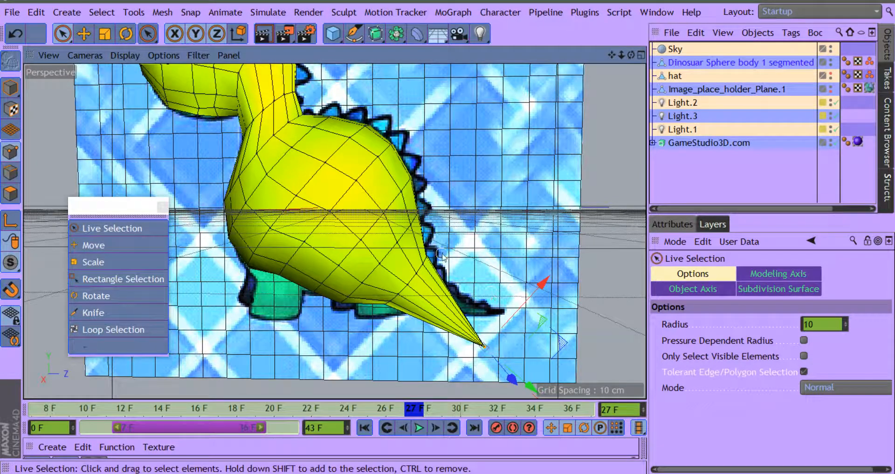
Step: Select the diagonal row of points across the tail base and scale it slightly to slim the underside
mouse_move(427, 257)
mouse_down()
mouse_move(405, 297)
mouse_move(389, 301)
mouse_move(423, 257)
mouse_move(378, 308)
mouse_move(371, 333)
mouse_move(342, 315)
mouse_up()
click(341, 310)
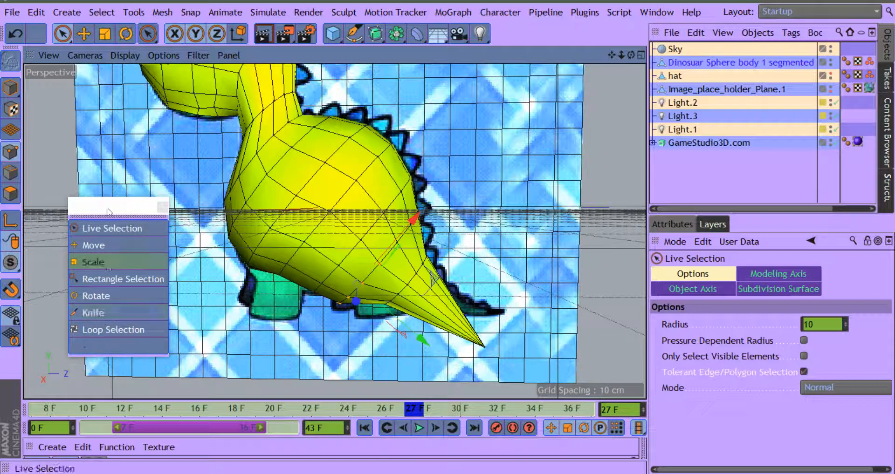
click(96, 261)
drag(412, 272, 381, 308)
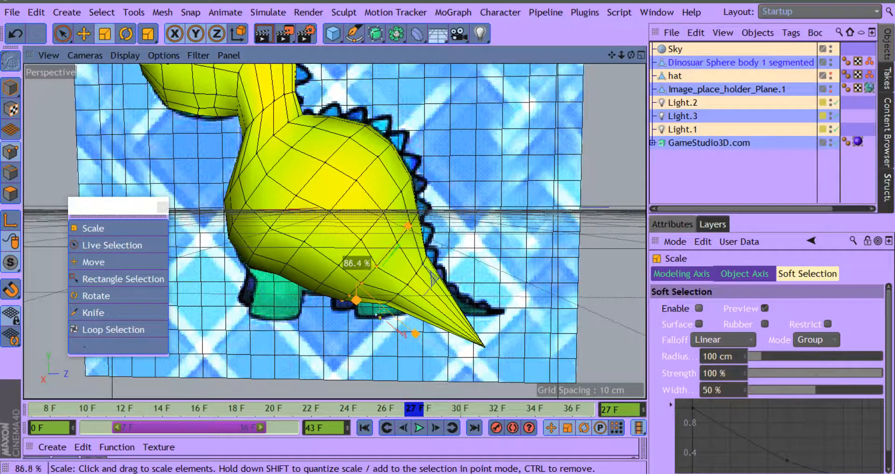
drag(381, 311, 394, 293)
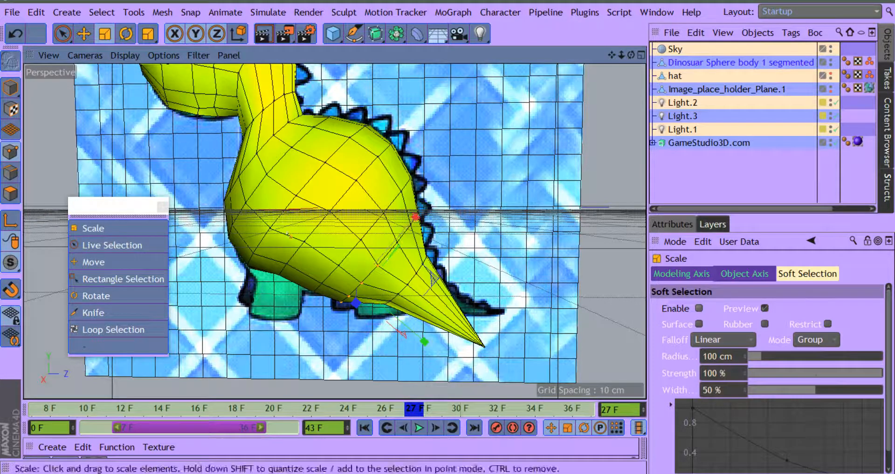
Step: Move the selected tail-base row about 9 cm toward the dinosaur's back spikes
click(95, 262)
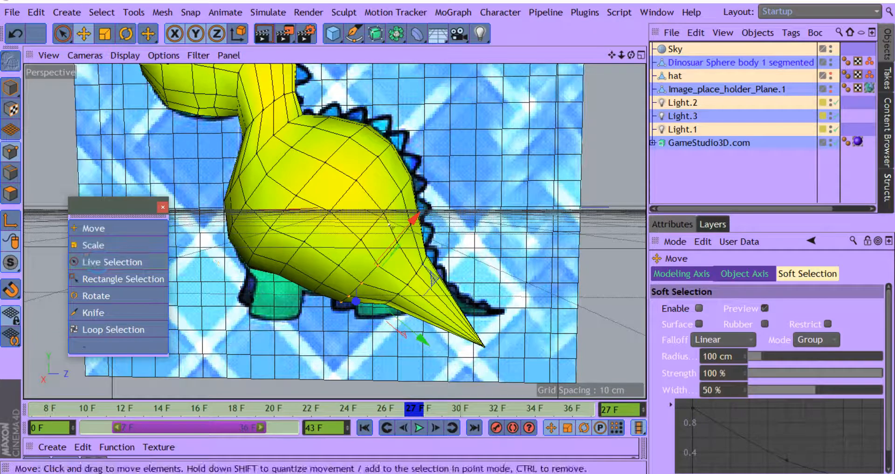
drag(412, 219, 419, 218)
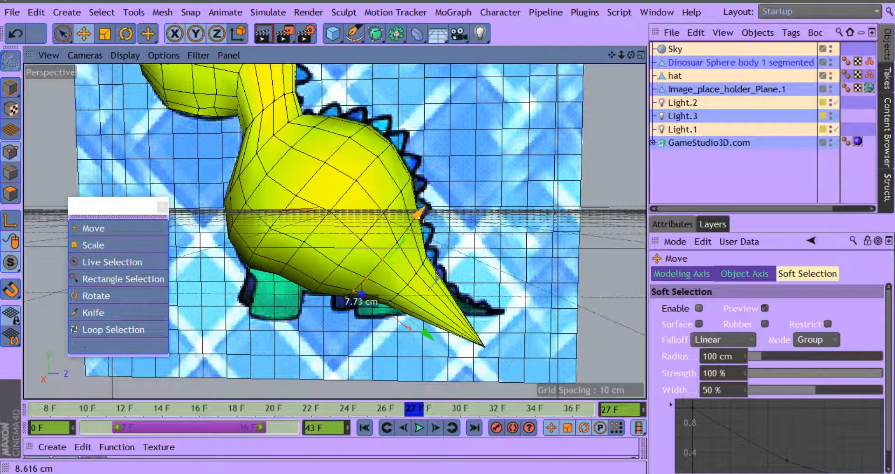
drag(420, 218, 421, 216)
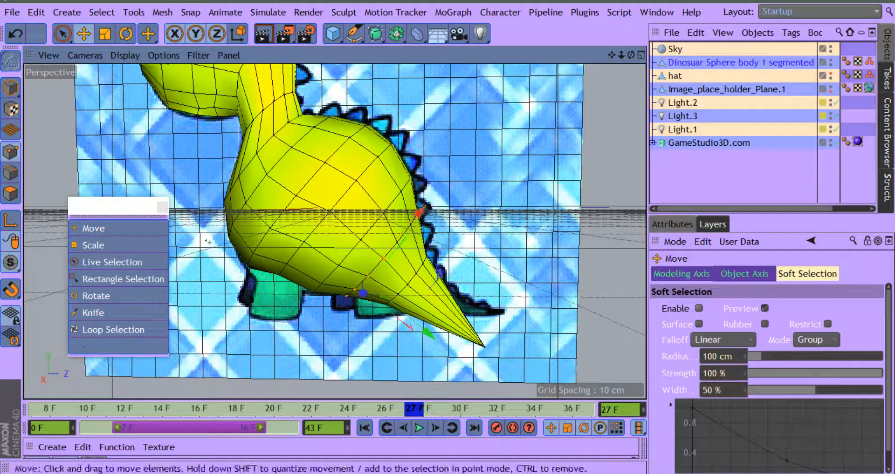
Step: Try shifting the tail-base row of points toward the tail tip, and undo the move
click(92, 245)
drag(283, 321, 283, 357)
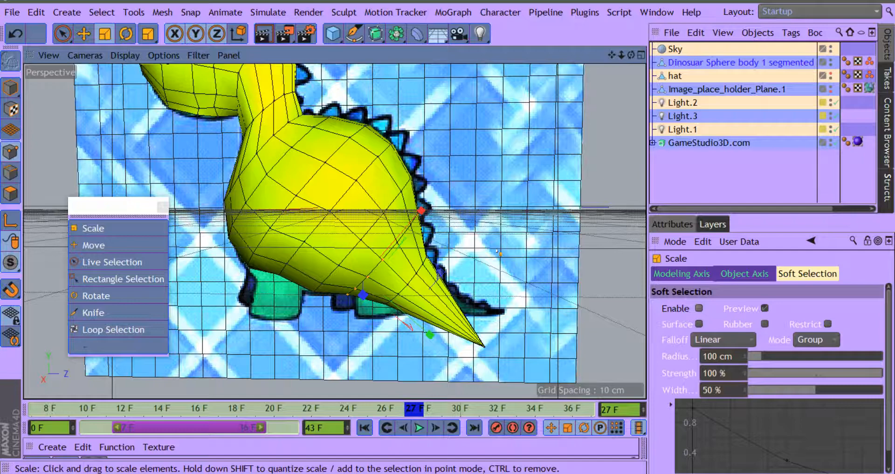
click(95, 246)
drag(427, 333, 433, 340)
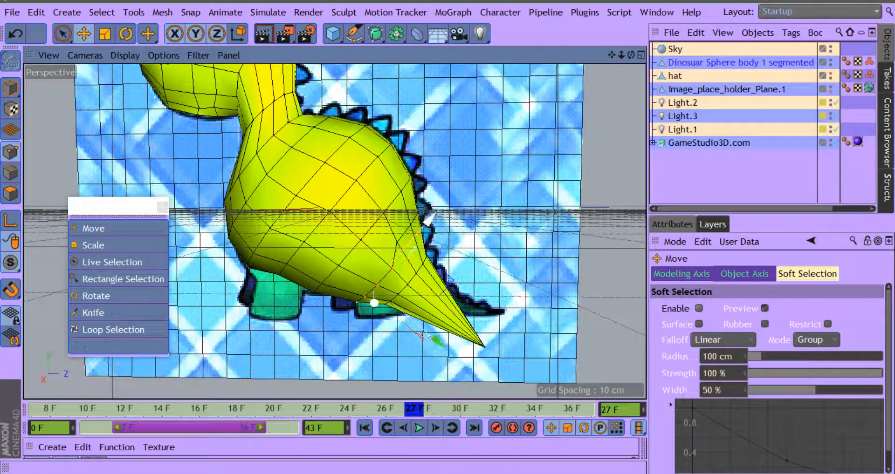
key(ctrl+z)
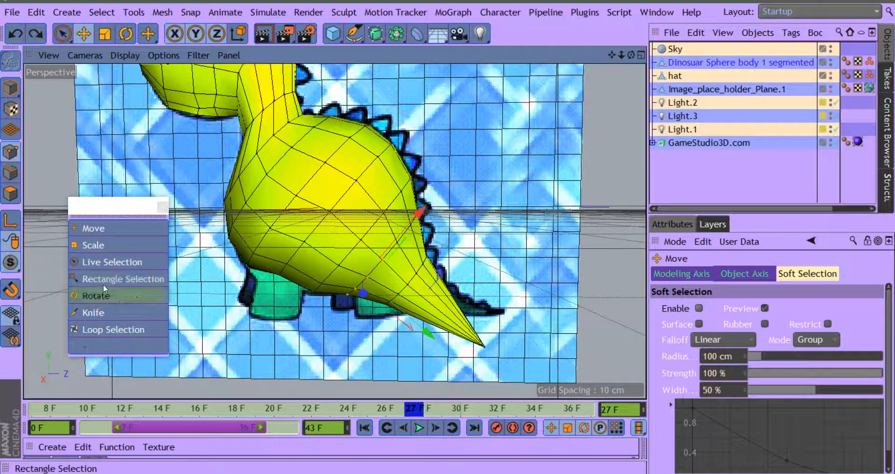
Step: Select the ring of points at the start of the tail and scale it down to about 85%
click(93, 264)
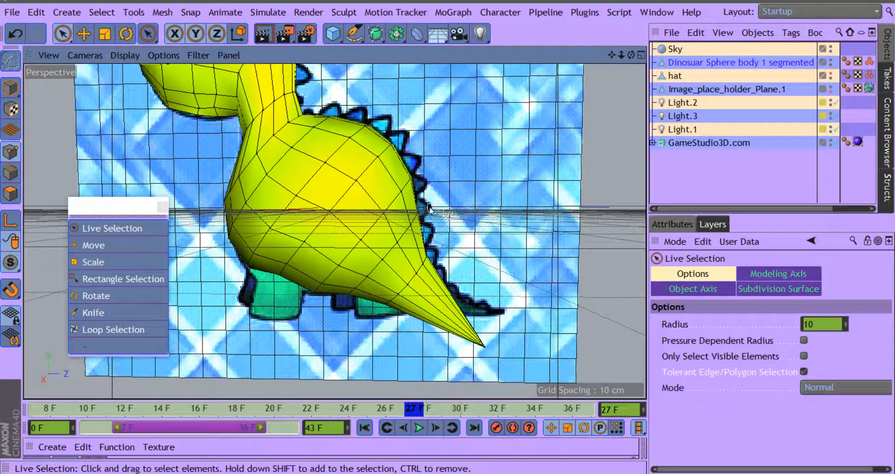
click(422, 216)
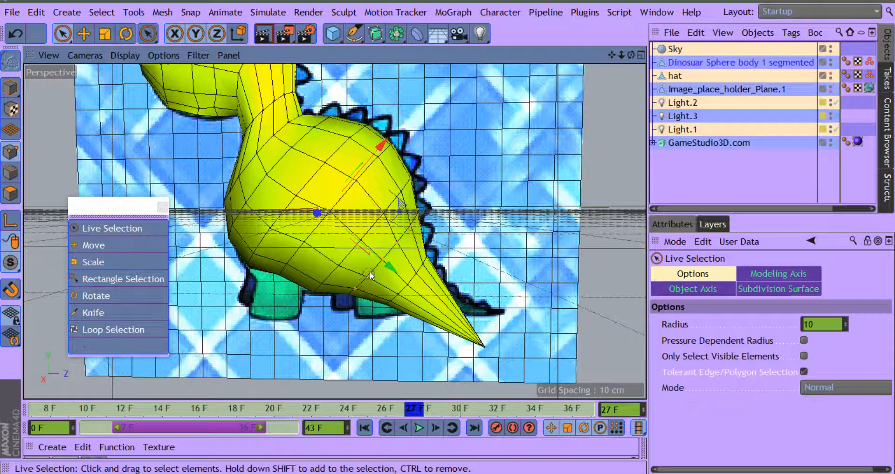
click(367, 298)
drag(464, 313, 464, 326)
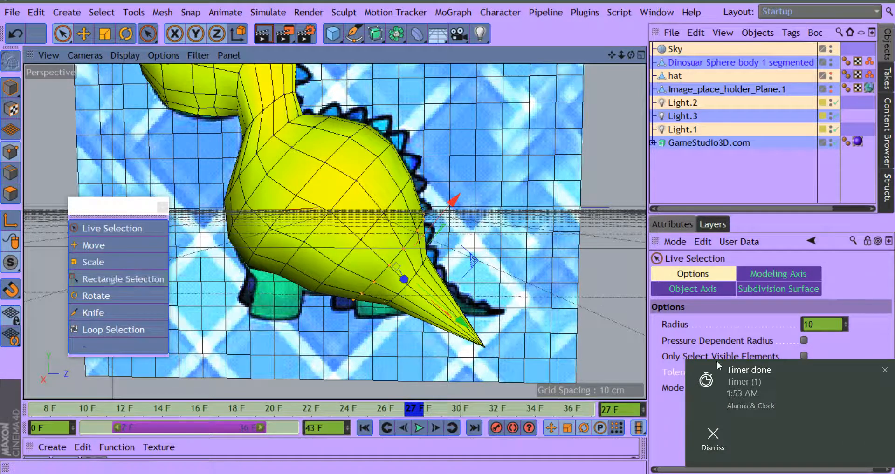
click(713, 438)
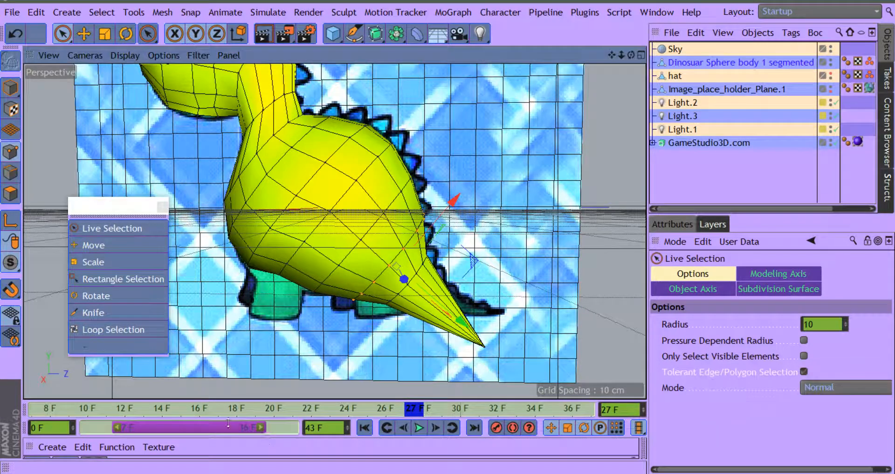
click(95, 263)
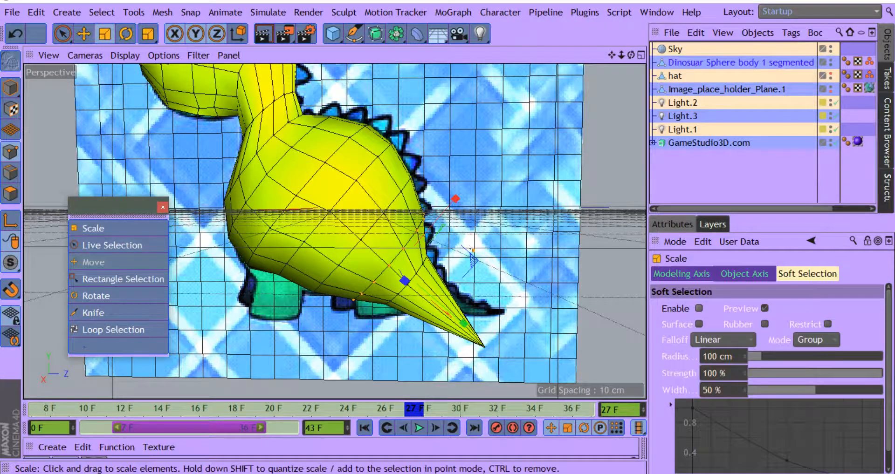
drag(472, 249, 438, 290)
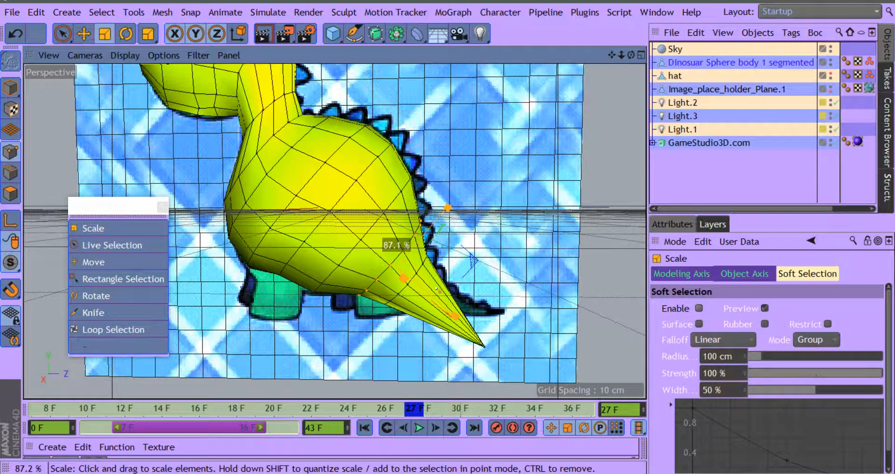
drag(437, 289, 435, 291)
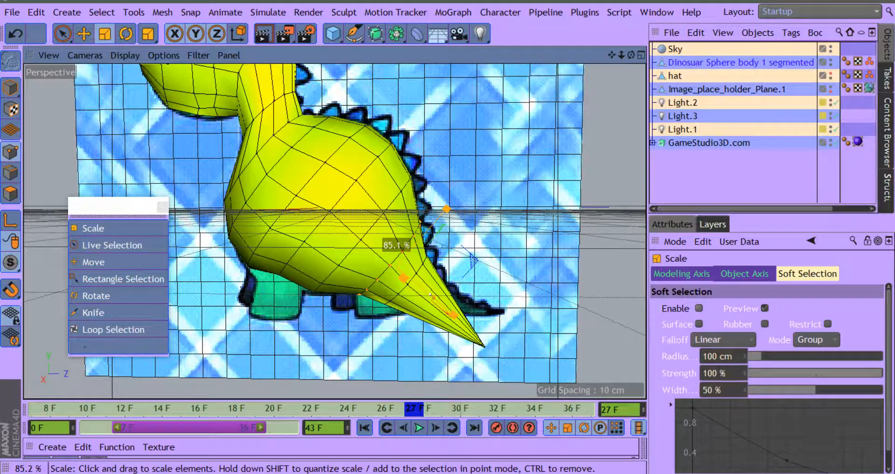
drag(431, 296, 434, 296)
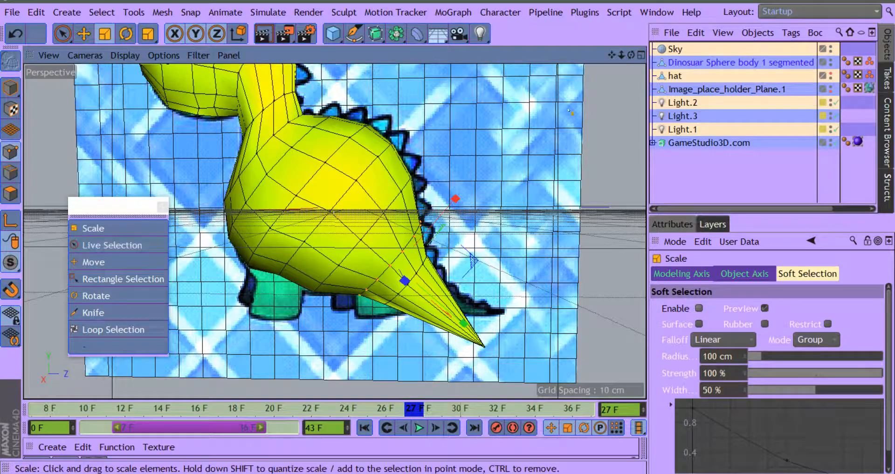
Step: Select the next ring of points along the tail, scale it to about 84%, and move it toward the tail tip
drag(631, 55, 641, 19)
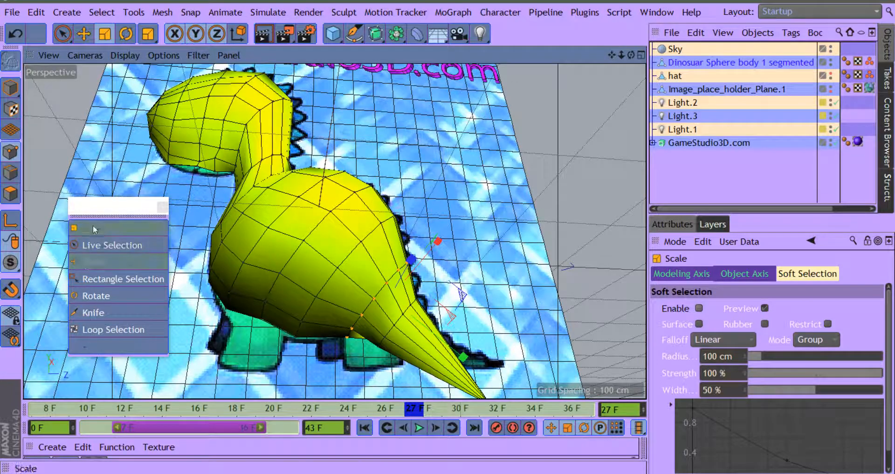
click(94, 245)
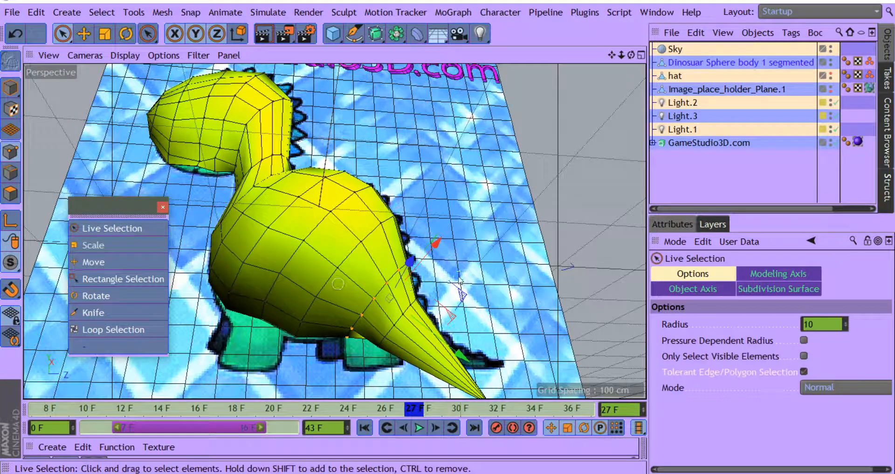
click(427, 291)
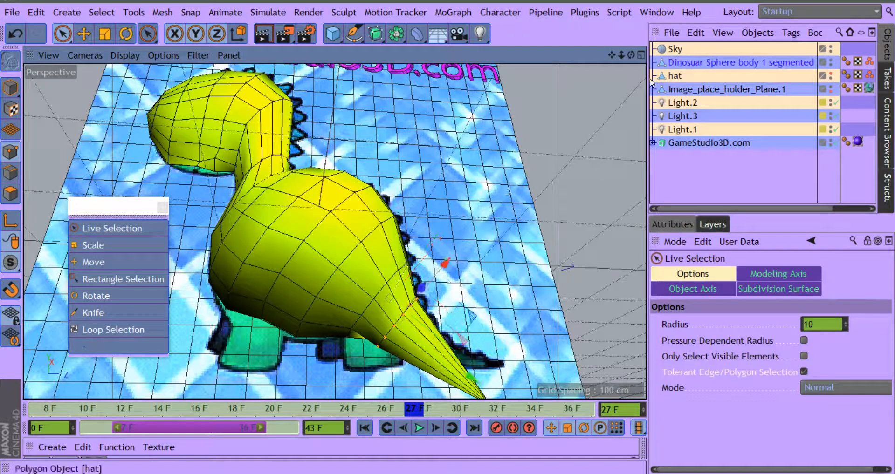
drag(632, 56, 328, 175)
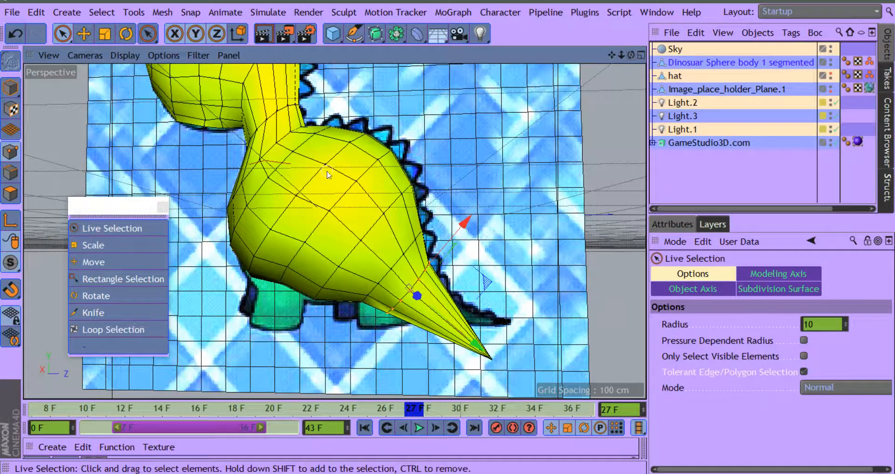
click(130, 245)
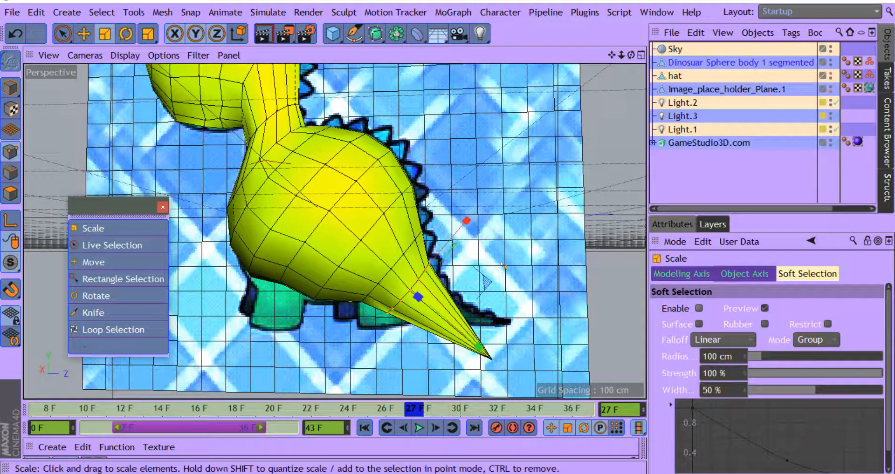
drag(476, 275, 474, 336)
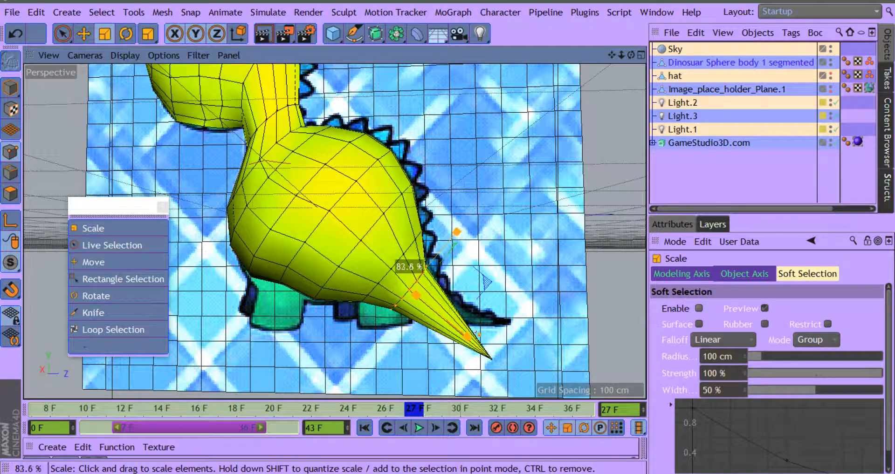
click(96, 262)
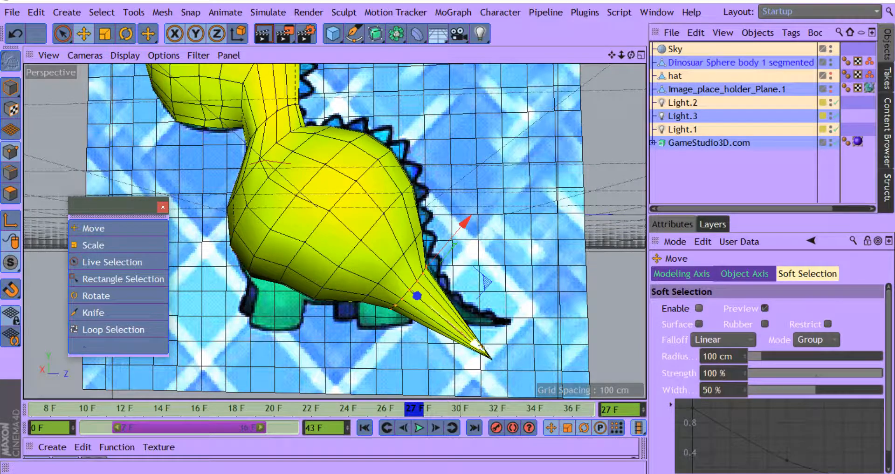
drag(478, 345, 493, 358)
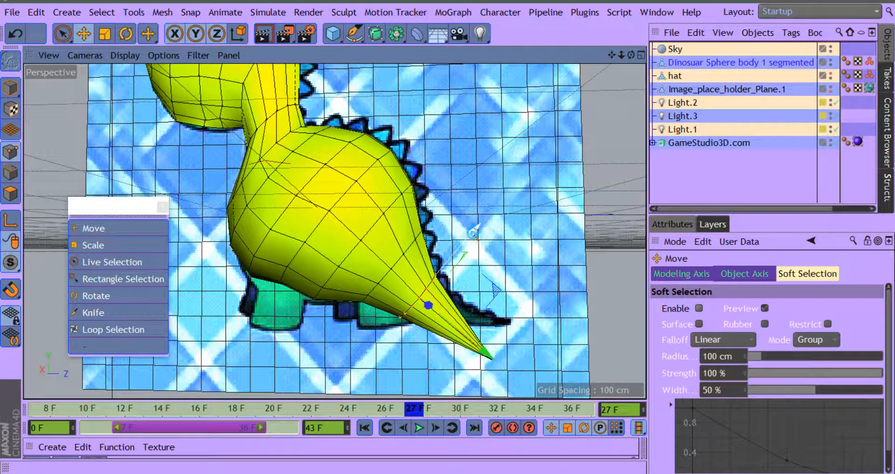
Step: Try pulling the selected tail ring upward, away from the tail's underside, and undo the move
drag(476, 228, 496, 210)
drag(631, 55, 441, 74)
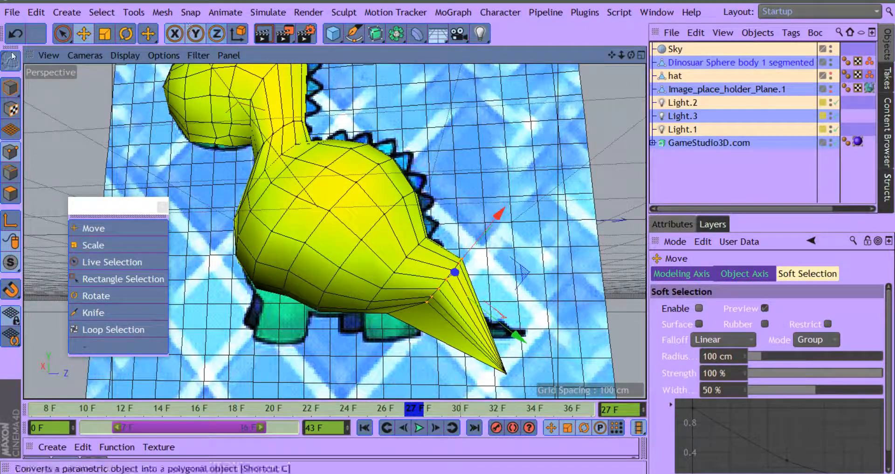
click(17, 35)
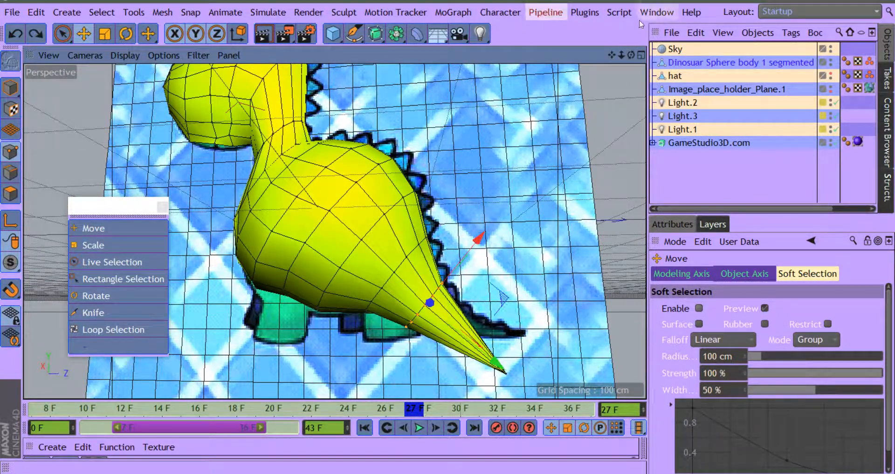
Step: Live-select the points of the current tail ring, including those on the underside and the far side of the tail
drag(631, 53, 662, 12)
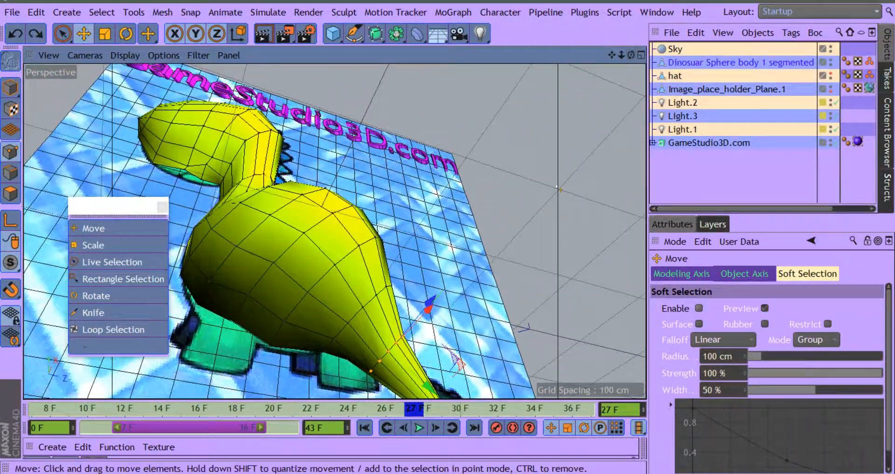
click(110, 247)
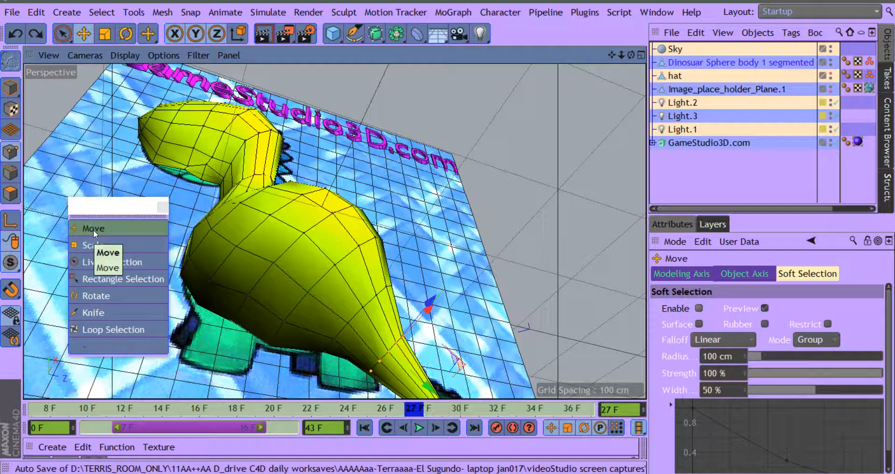
click(95, 262)
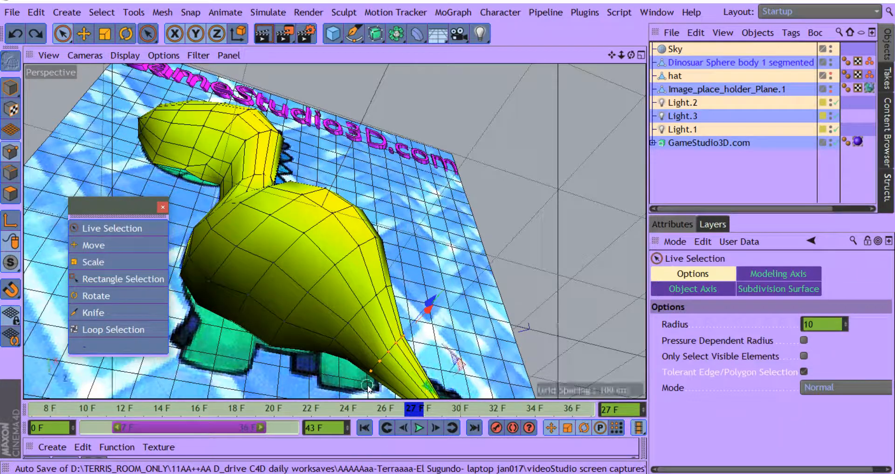
drag(371, 376, 378, 362)
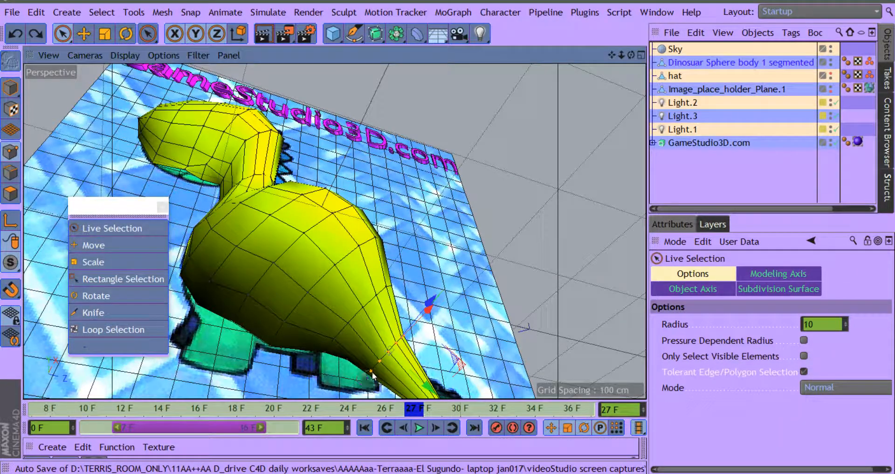
drag(630, 55, 596, 197)
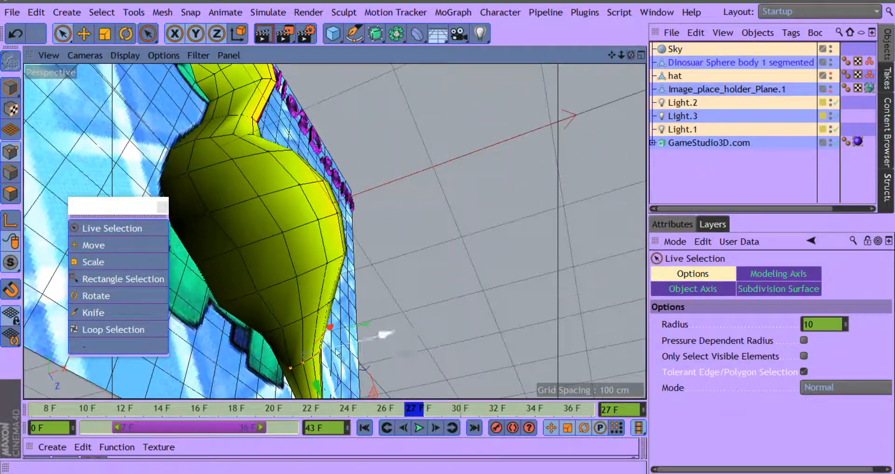
click(272, 347)
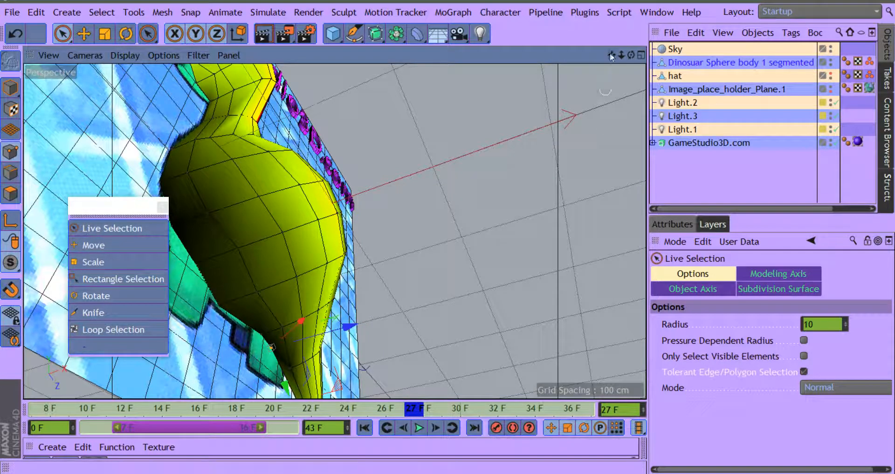
drag(611, 54, 626, 19)
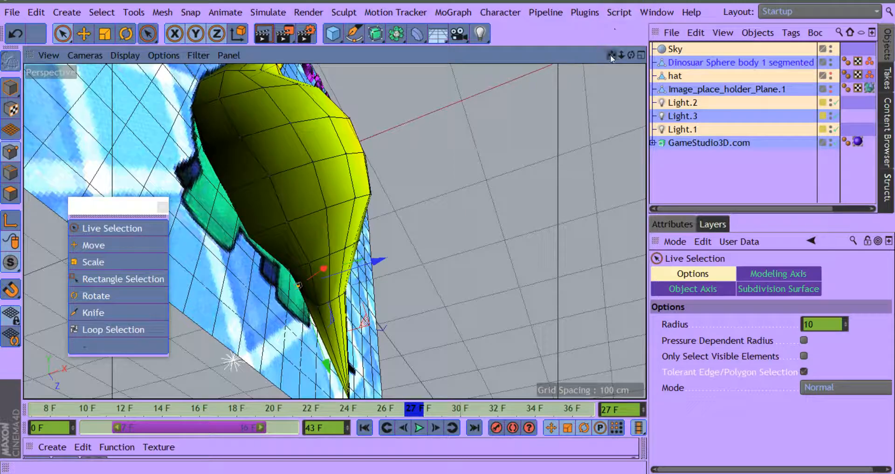
right_drag(612, 59, 654, 53)
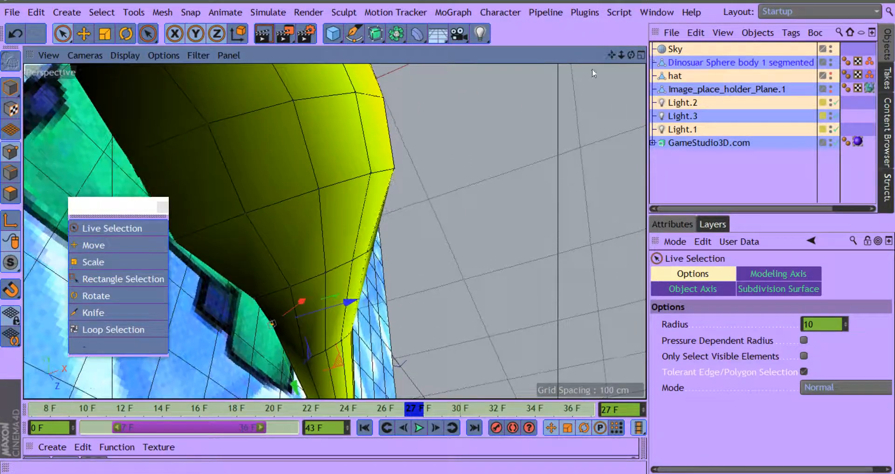
drag(318, 398, 331, 422)
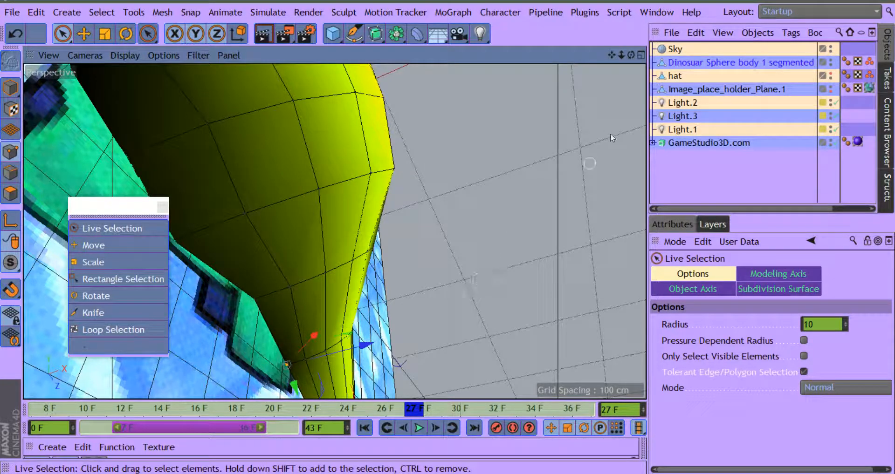
Step: Scale down the selected tail ring to narrow the mesh where the tail begins
drag(628, 54, 583, 82)
drag(612, 54, 574, 47)
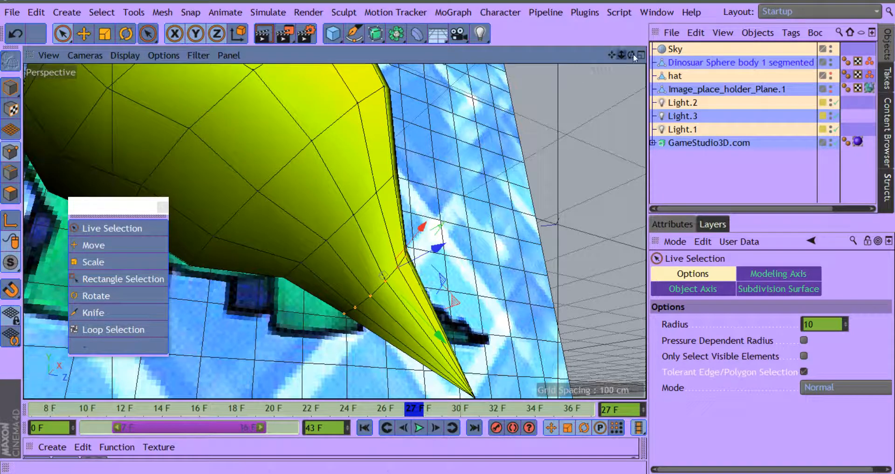
drag(632, 54, 485, 159)
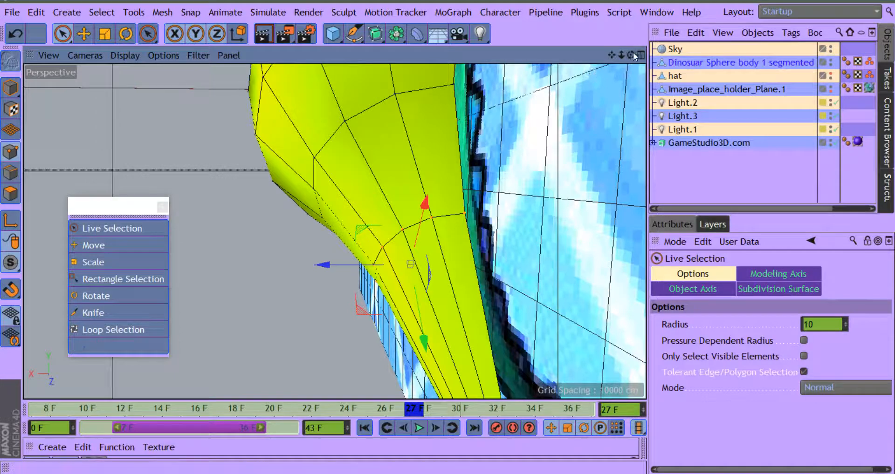
drag(632, 55, 749, 47)
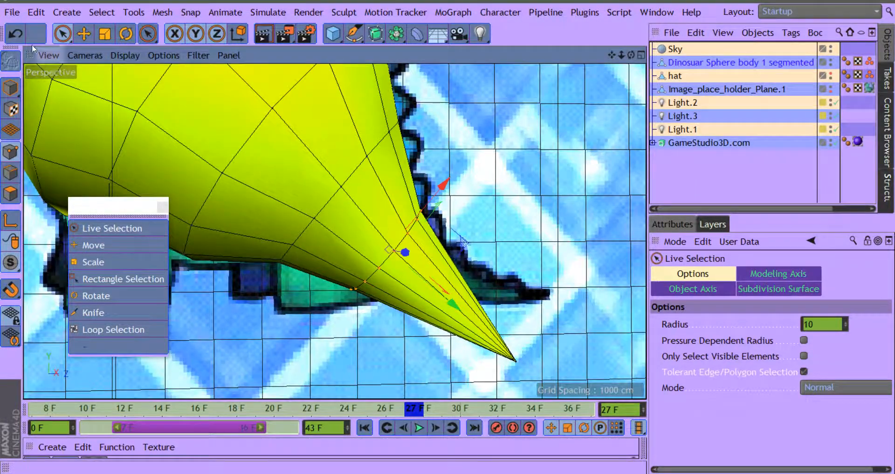
click(100, 259)
drag(420, 231, 388, 229)
drag(363, 278, 359, 280)
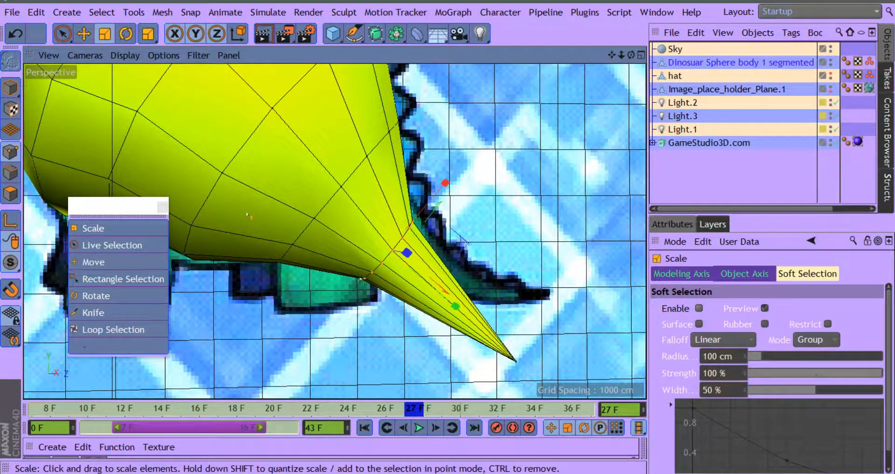
Step: Move the selected tail ring up toward the reference's back spikes and slightly back toward the body
click(85, 262)
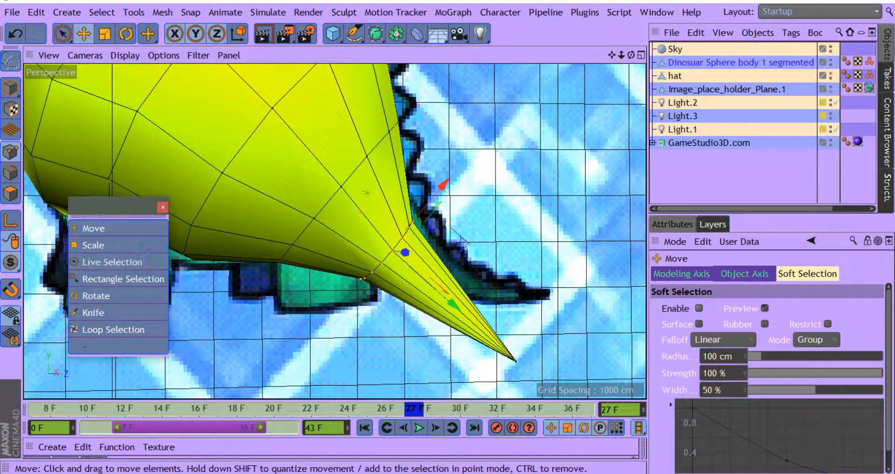
drag(446, 185, 457, 167)
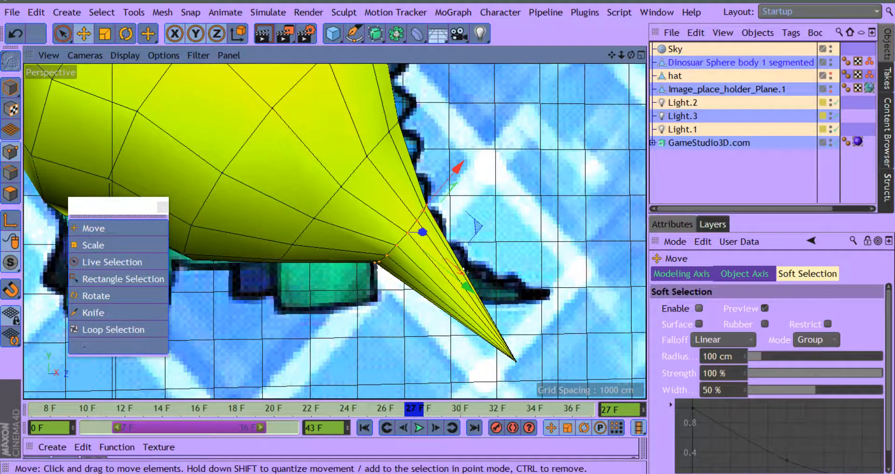
mouse_move(455, 281)
mouse_down()
mouse_move(421, 255)
mouse_move(458, 265)
mouse_move(460, 279)
mouse_move(459, 265)
mouse_up()
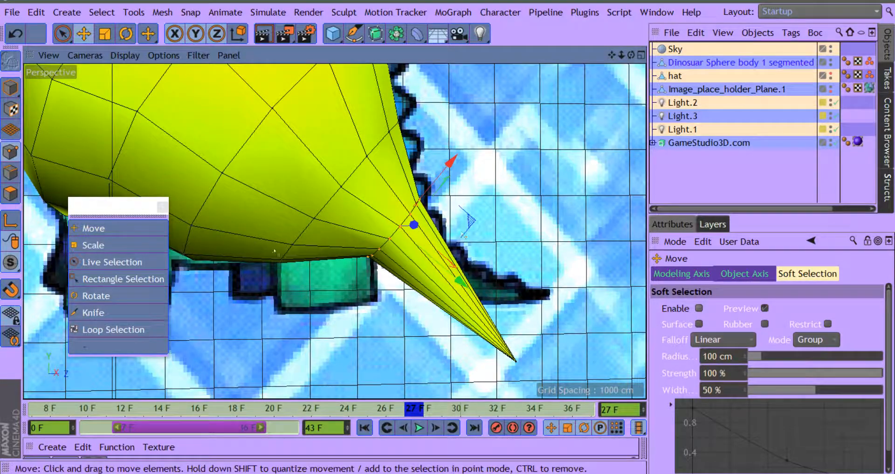
Step: Scale the repositioned tail ring down a little further to match the thickness of the reference tail
click(113, 248)
click(114, 248)
drag(515, 212, 508, 208)
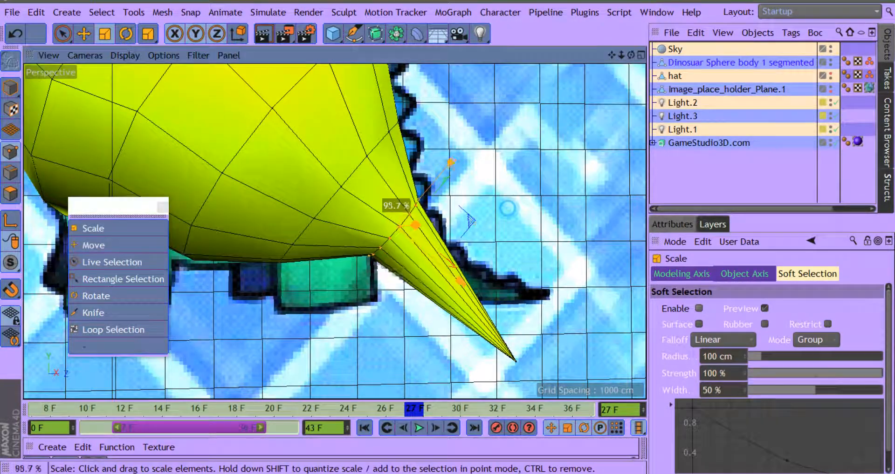
mouse_move(426, 238)
mouse_down()
mouse_move(445, 229)
mouse_move(433, 230)
mouse_up()
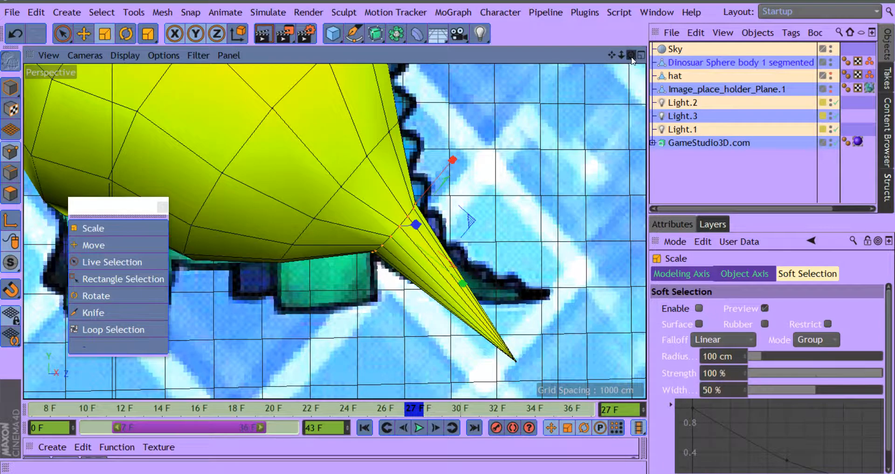
Step: Move the selected tail ring sideways toward the reference image plane
drag(631, 55, 498, 88)
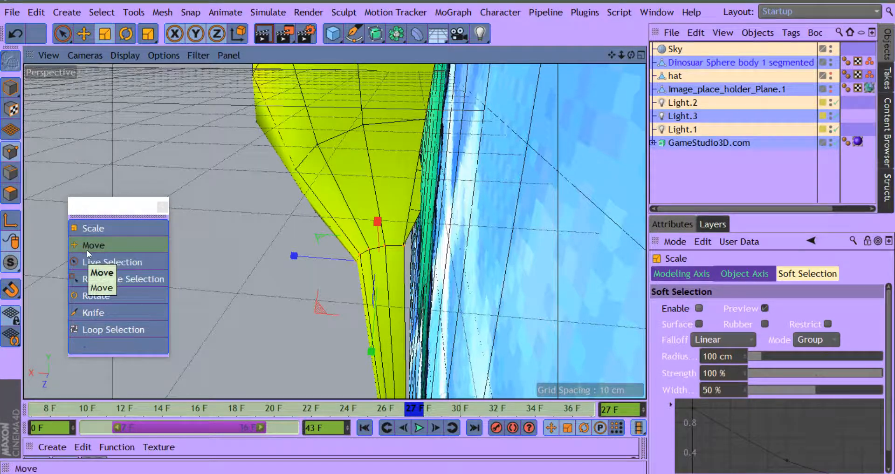
click(88, 37)
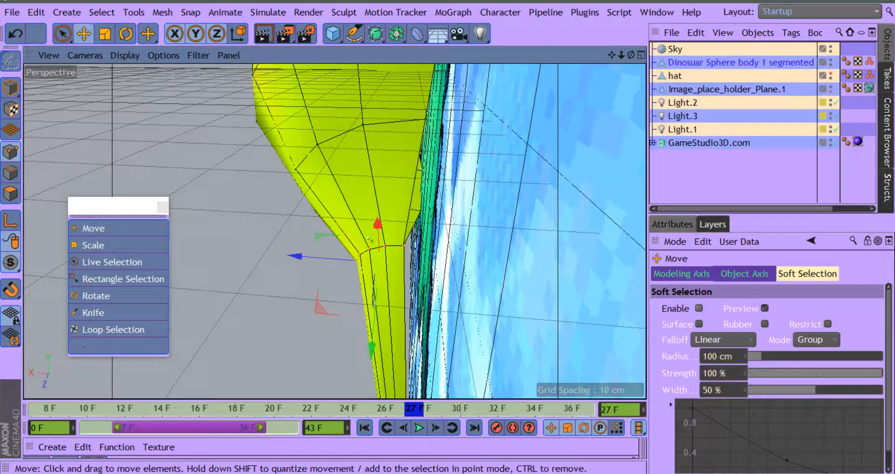
drag(294, 256, 315, 259)
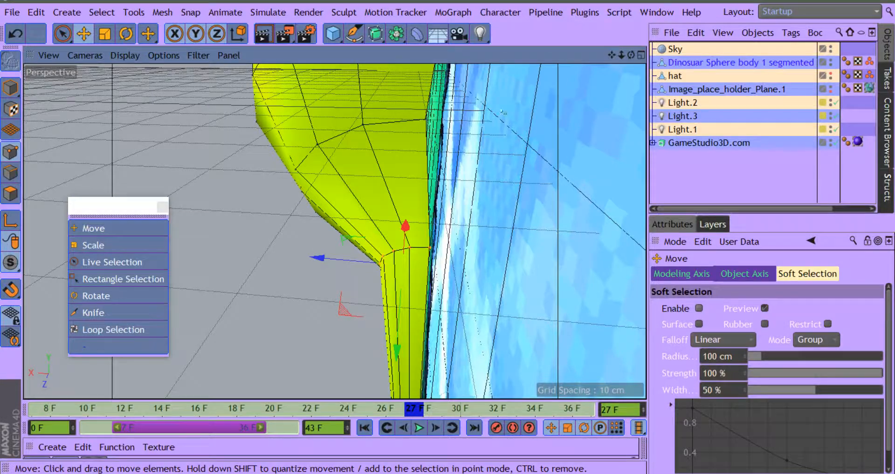
Step: Live-select the next row of points toward the body and move it sideways toward the reference image plane
drag(631, 56, 664, 59)
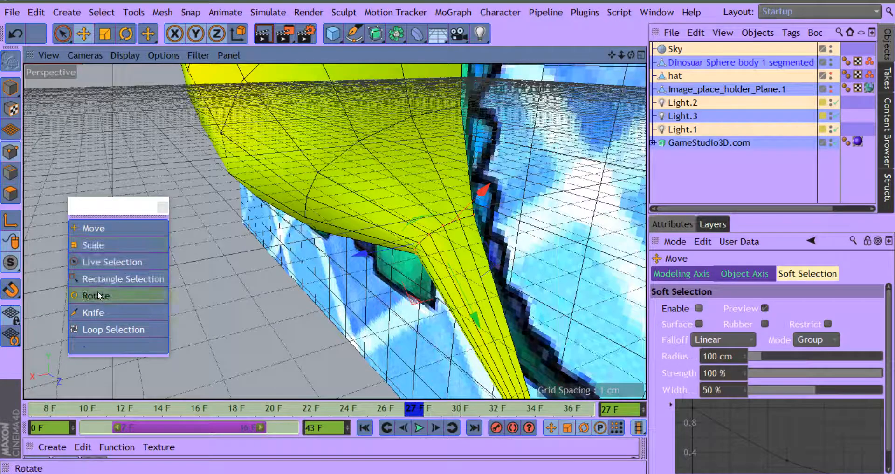
click(96, 264)
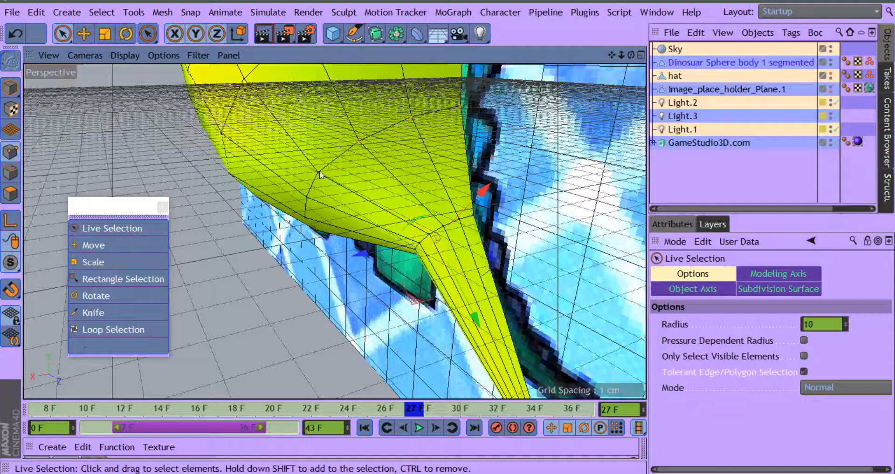
drag(306, 197, 499, 108)
mouse_move(630, 55)
mouse_down()
mouse_move(697, 9)
mouse_move(540, 143)
mouse_up()
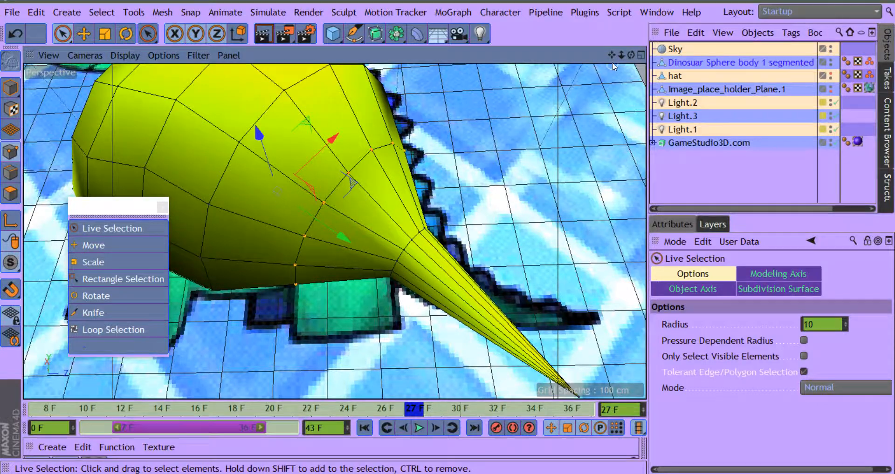
drag(611, 55, 642, 8)
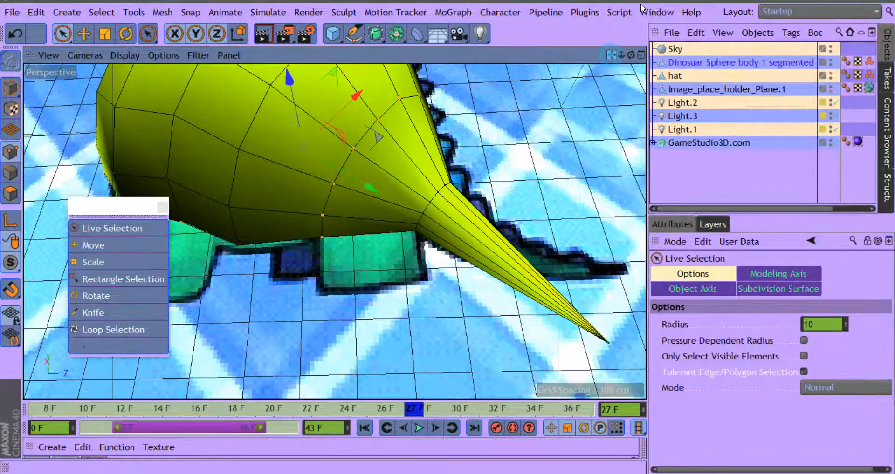
drag(630, 55, 524, 124)
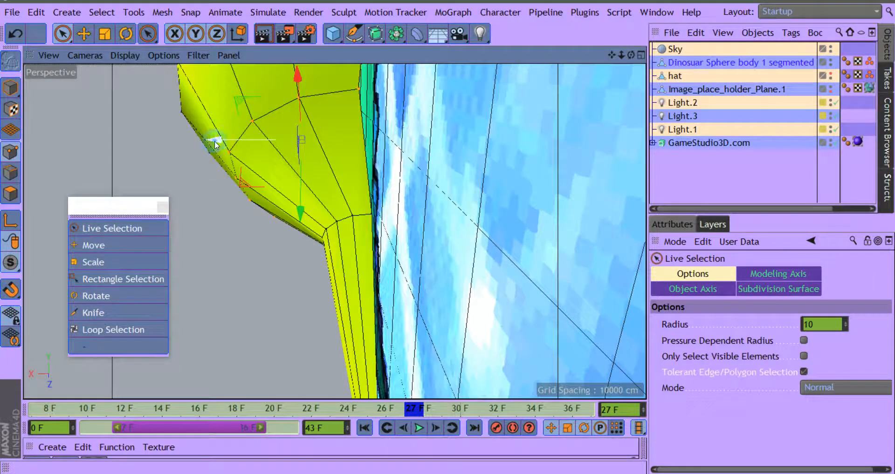
drag(215, 145, 225, 148)
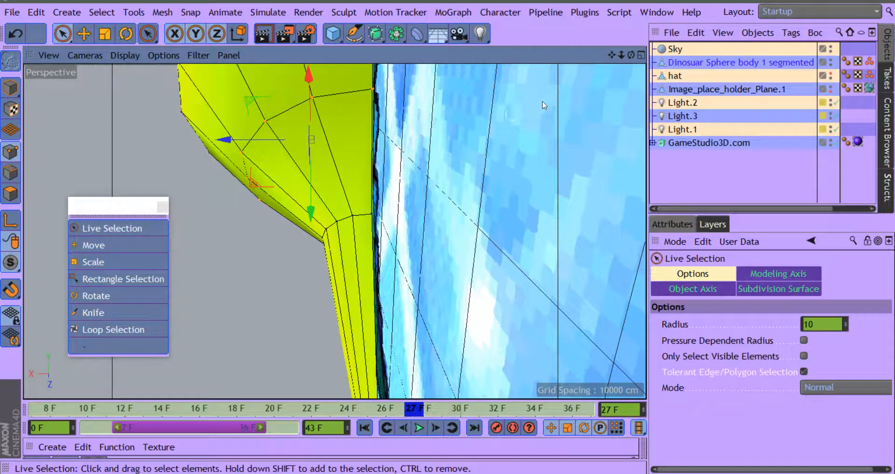
Step: Switch to polygon mode and live-select the polygons forming the pointed end of the tail
drag(616, 54, 742, 2)
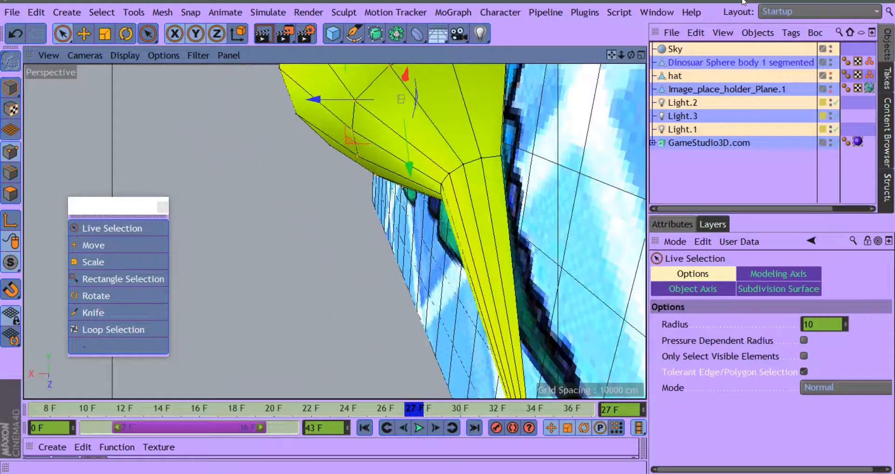
drag(632, 58, 820, 12)
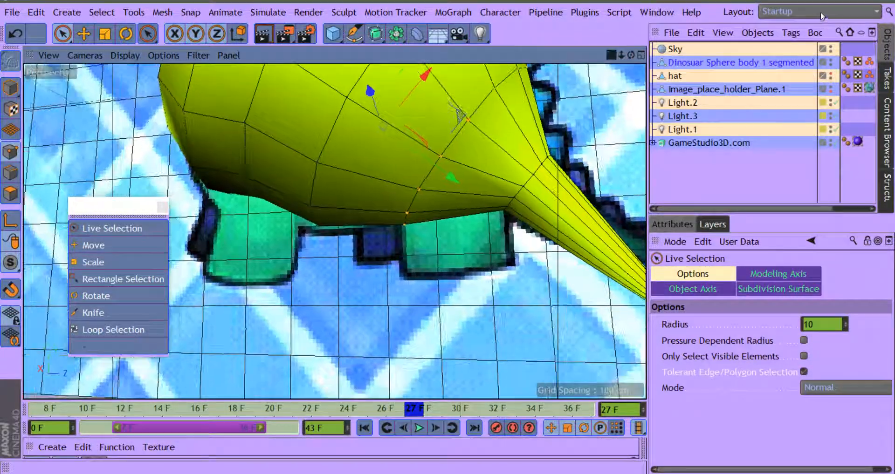
drag(612, 56, 510, 46)
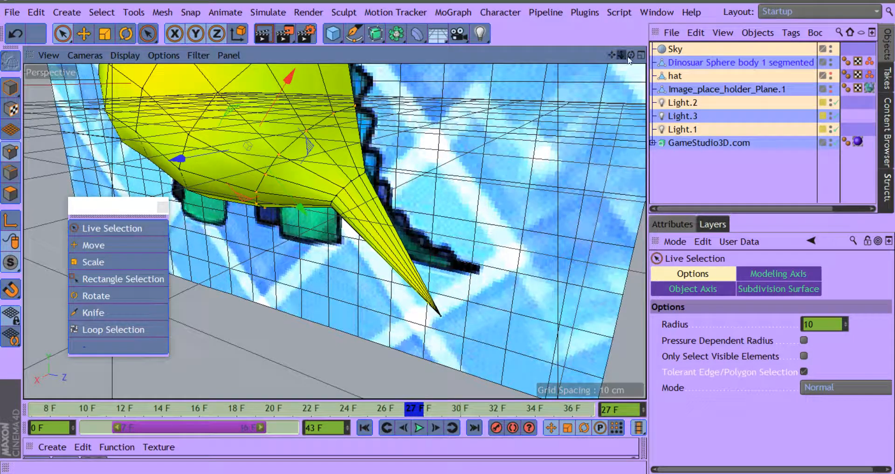
drag(631, 55, 663, 27)
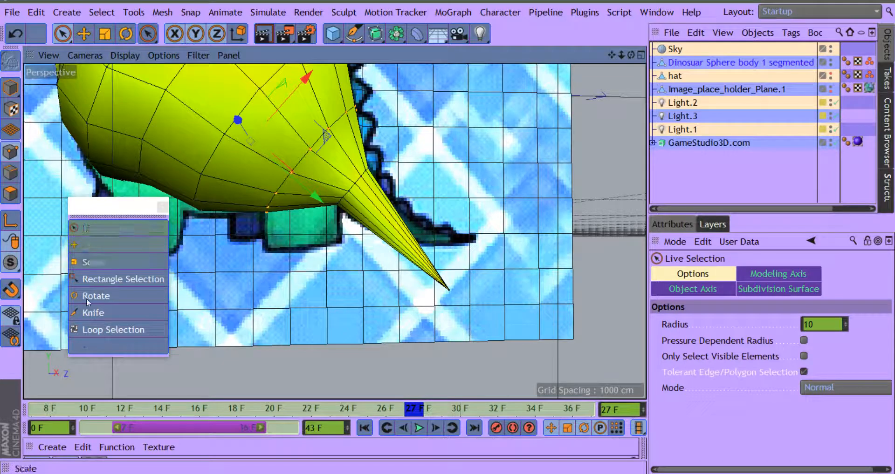
click(89, 231)
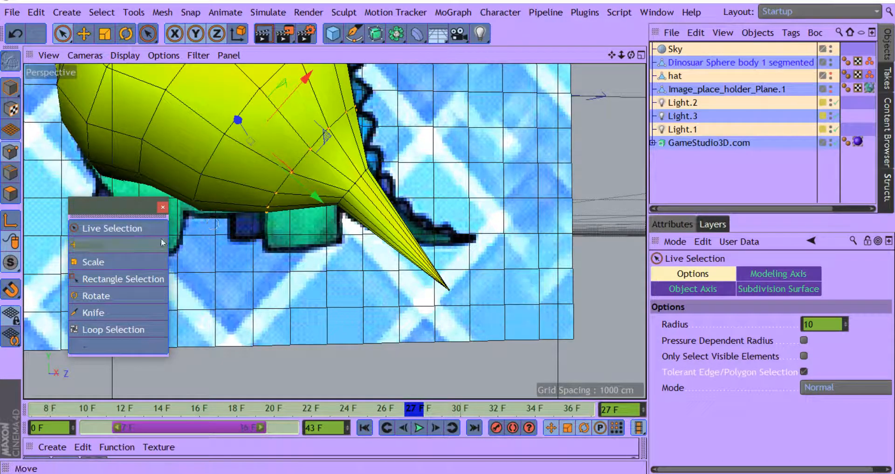
click(10, 193)
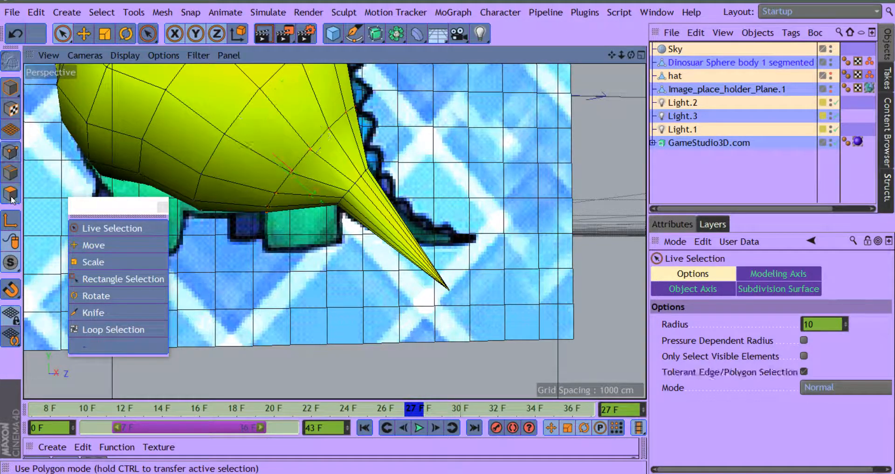
click(359, 238)
drag(359, 239, 409, 199)
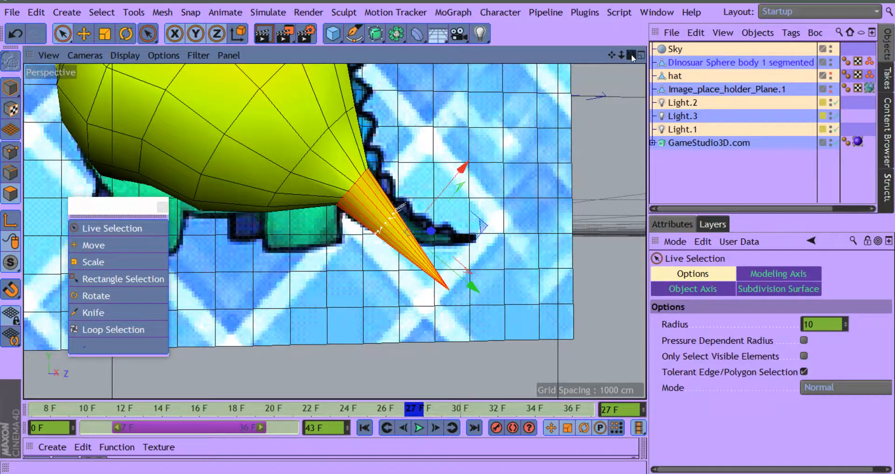
mouse_move(631, 54)
mouse_down()
mouse_move(576, 49)
mouse_move(642, 49)
mouse_up()
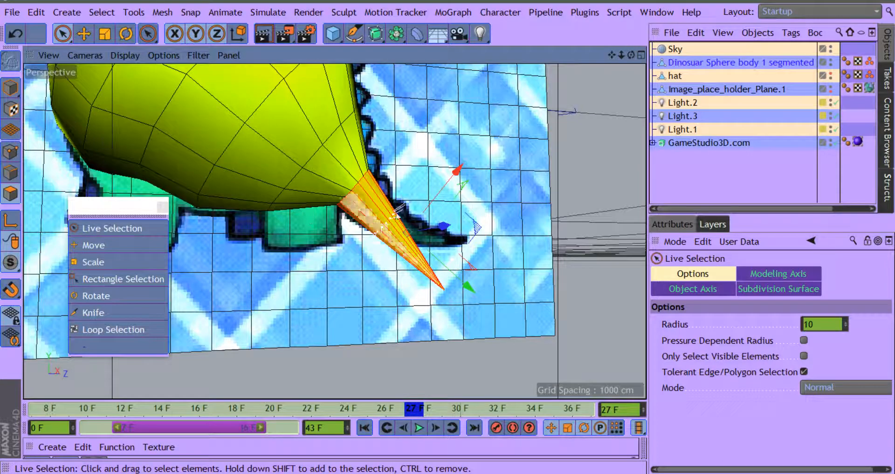
Step: Make three Knife line cuts across the selected tail polygons, near the tip, mid-length and closer to the body
right_click(443, 157)
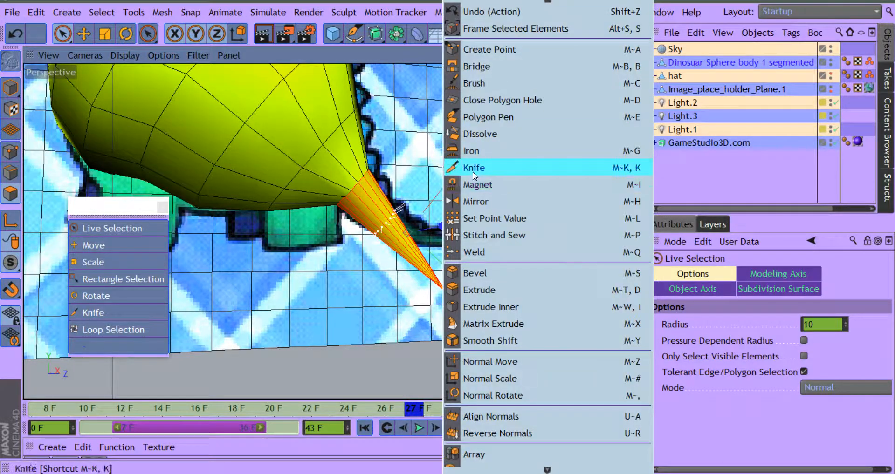
click(457, 168)
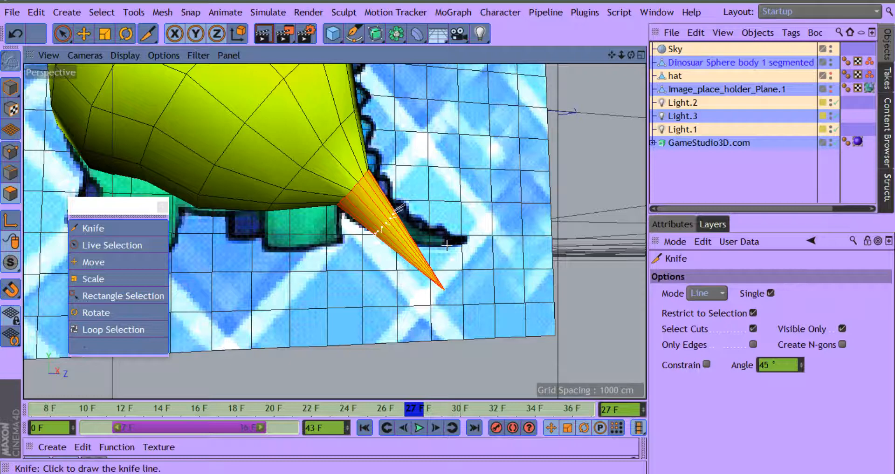
drag(385, 300, 375, 316)
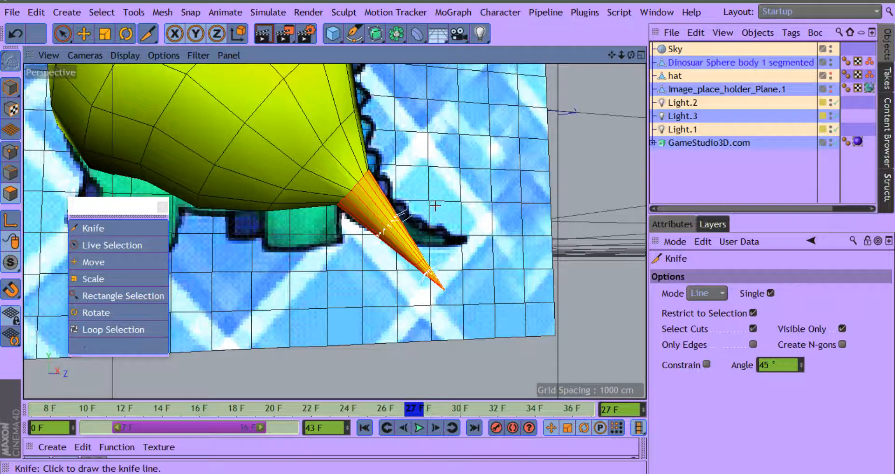
drag(436, 213, 354, 295)
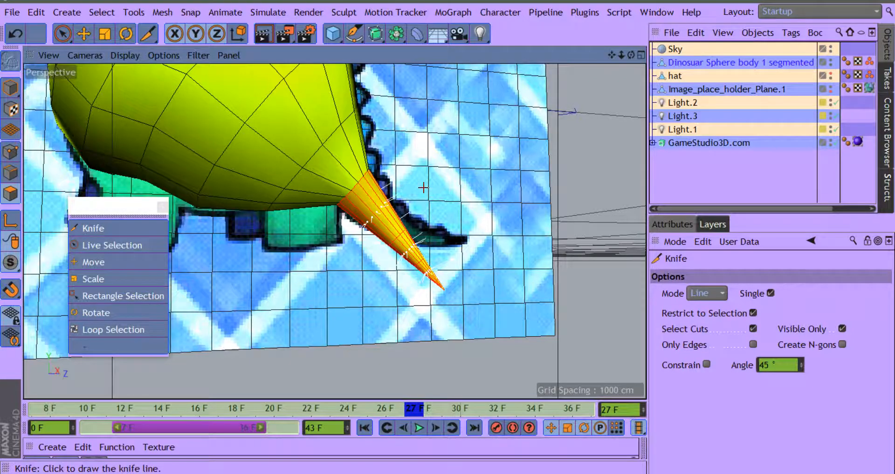
drag(423, 188, 328, 282)
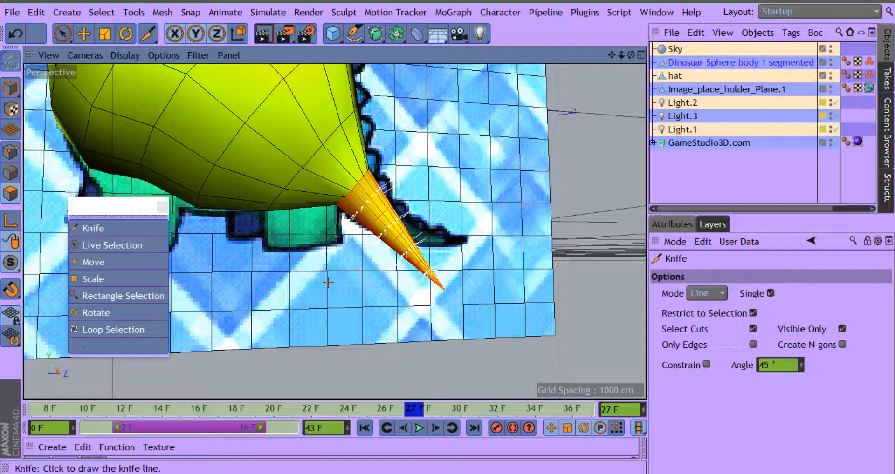
click(93, 245)
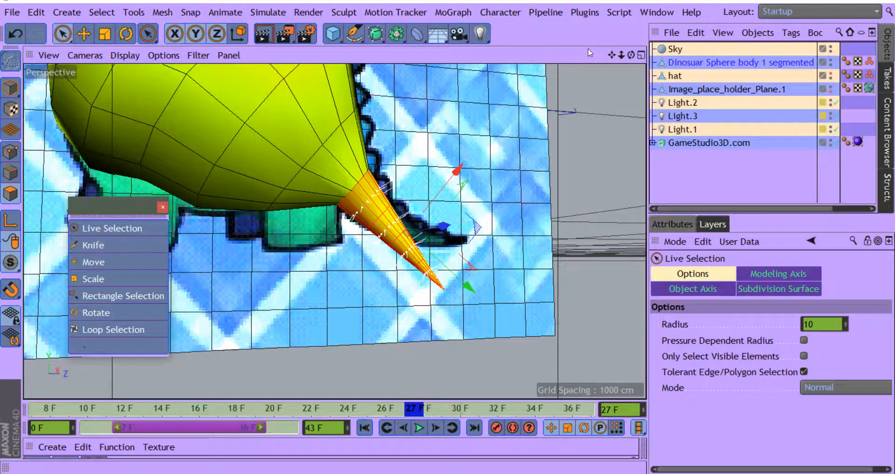
Step: Switch to point mode and try to live-select and shift the tail points from another viewing angle
drag(610, 56, 560, 31)
drag(622, 56, 541, 50)
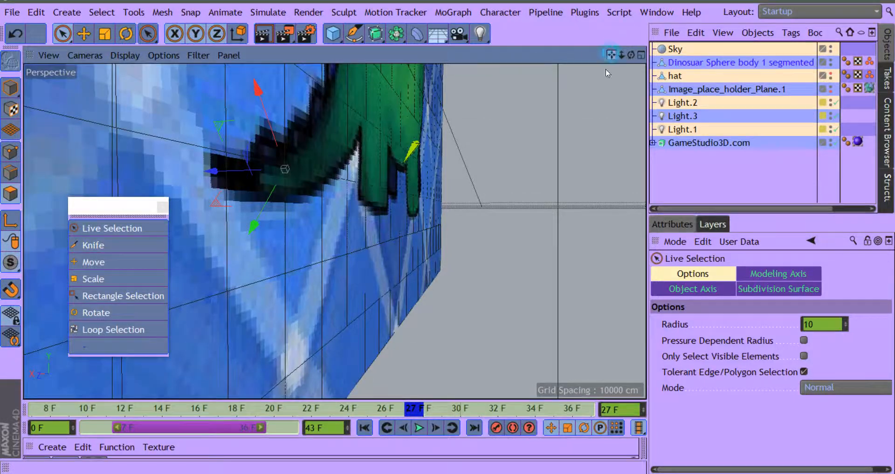
drag(608, 73, 352, 127)
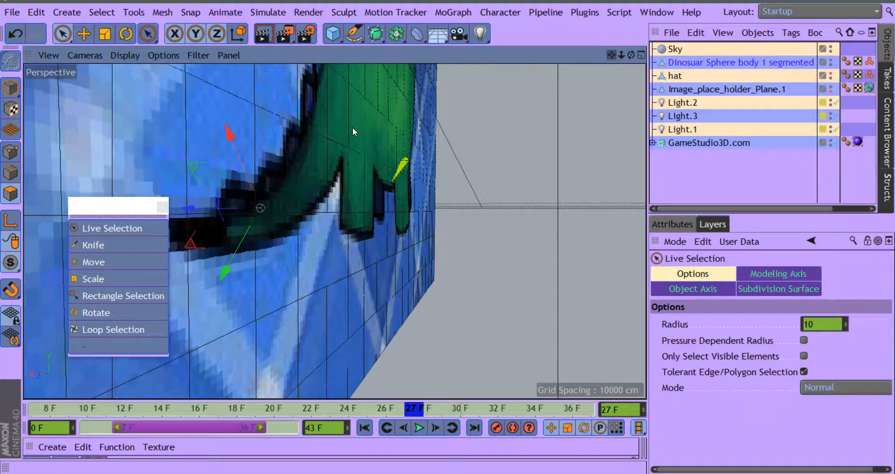
click(413, 161)
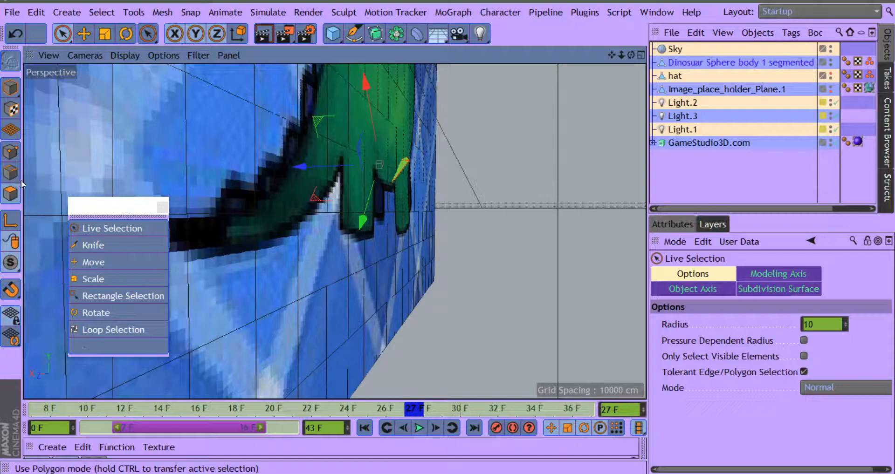
click(10, 152)
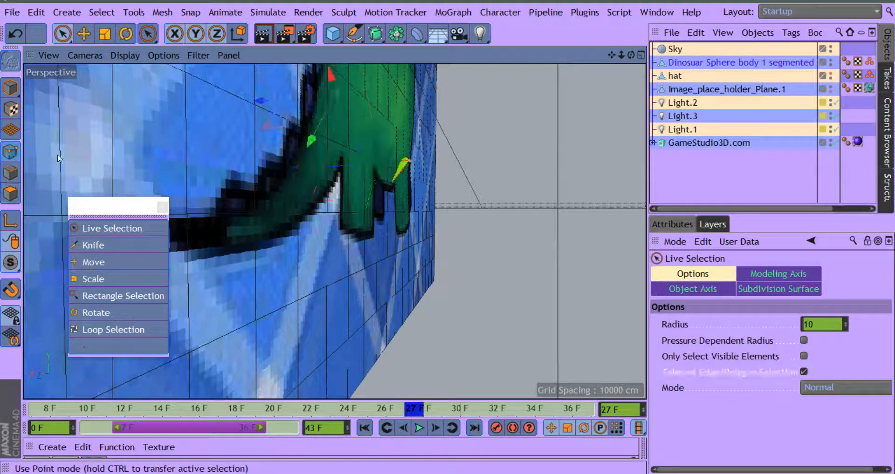
click(433, 165)
click(413, 161)
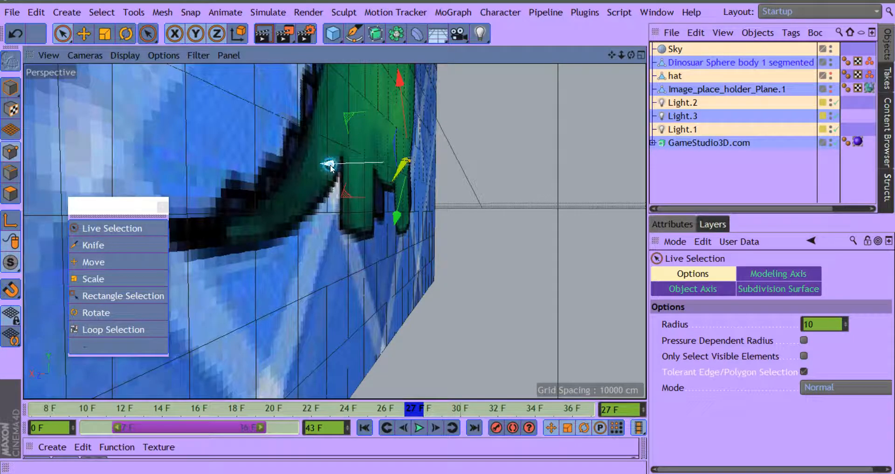
drag(330, 167, 321, 165)
Step: Live-select the points of the three cut rows across the tail and dissolve them
drag(628, 52, 715, 77)
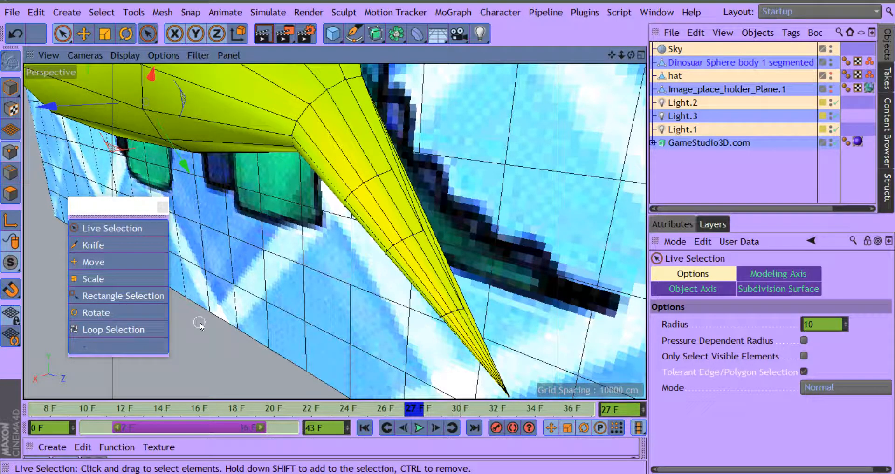
click(8, 151)
drag(465, 308, 439, 317)
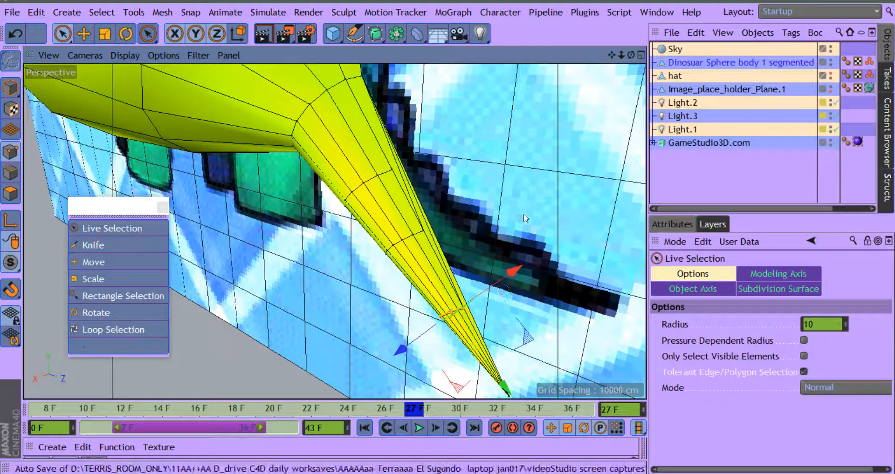
drag(631, 53, 530, 175)
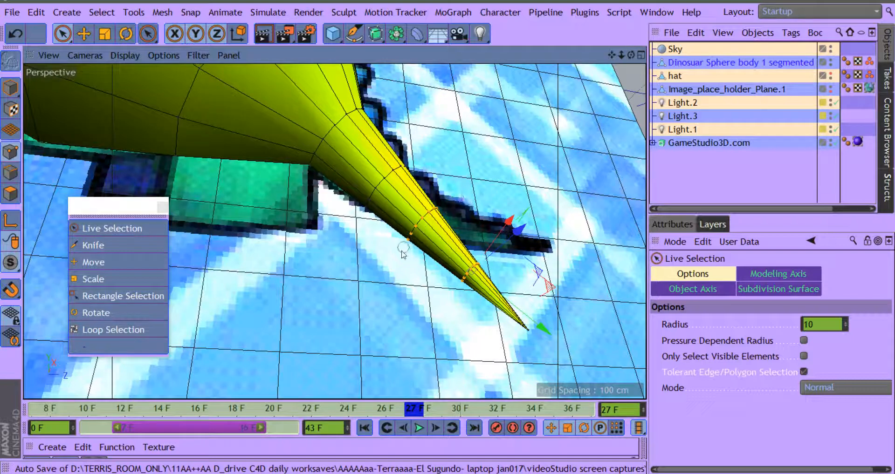
shift+drag(401, 247, 431, 215)
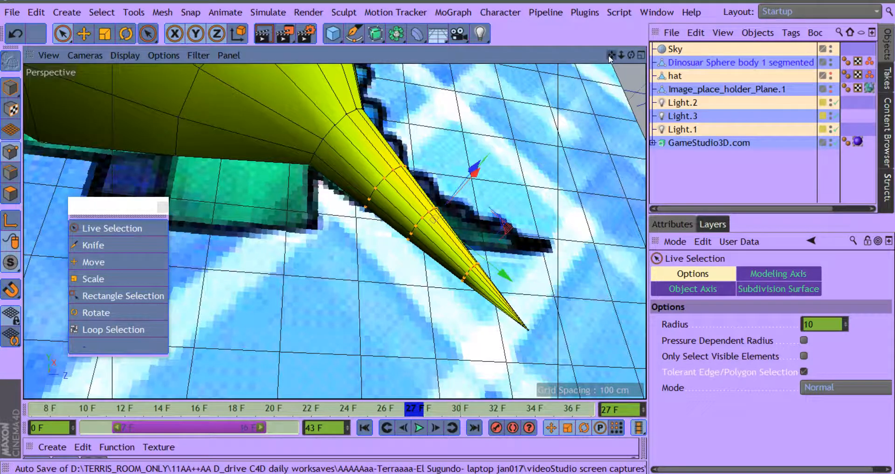
drag(626, 54, 579, 77)
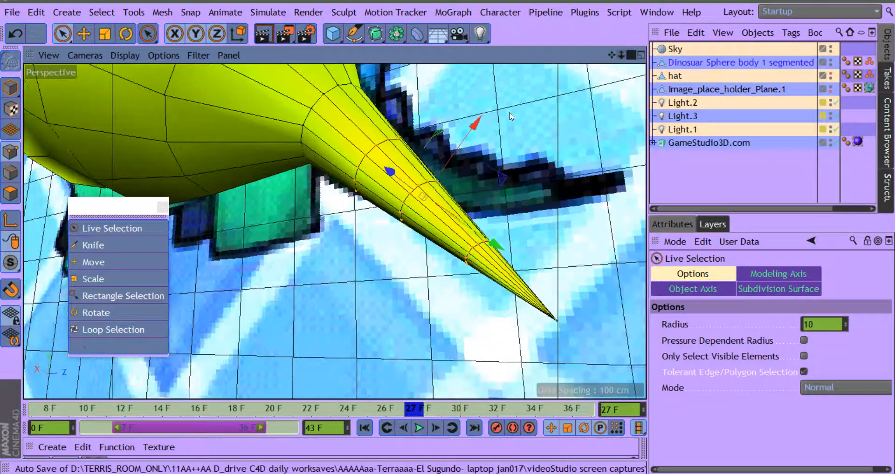
right_click(485, 142)
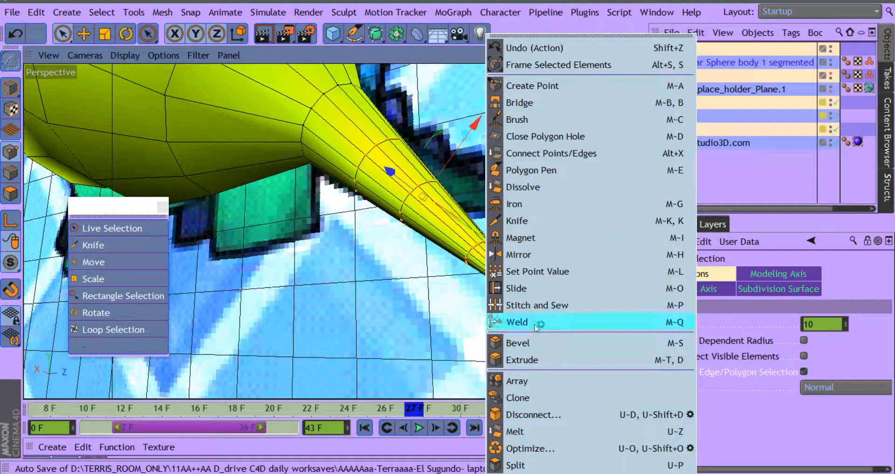
click(527, 188)
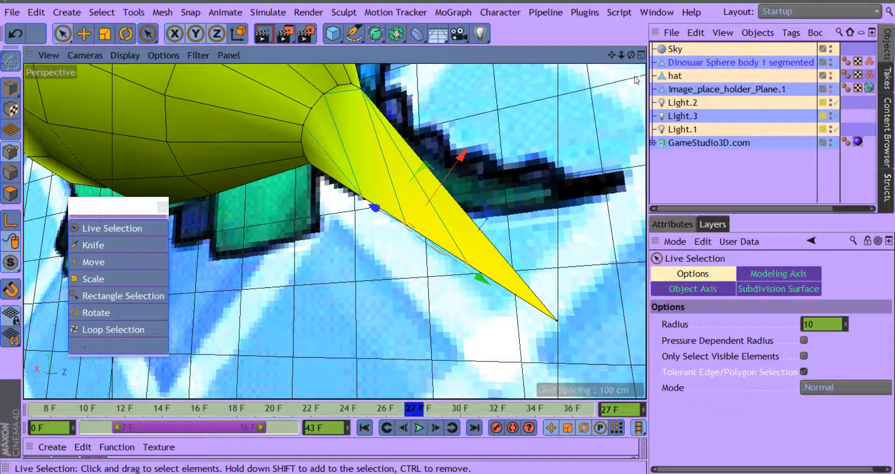
Step: Undo the dissolve and all knife cuts on the tail, redoing only the sideways move of the body's point row
drag(631, 55, 634, 89)
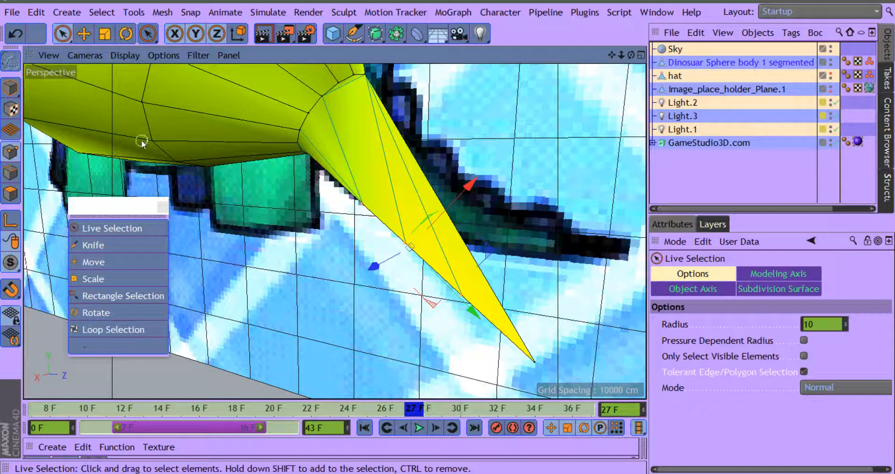
click(17, 33)
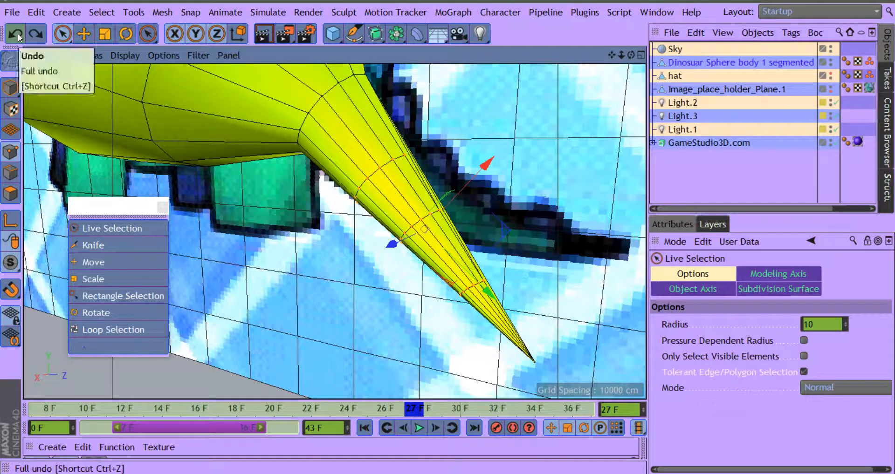
click(18, 33)
click(17, 32)
click(18, 33)
click(17, 33)
click(17, 33)
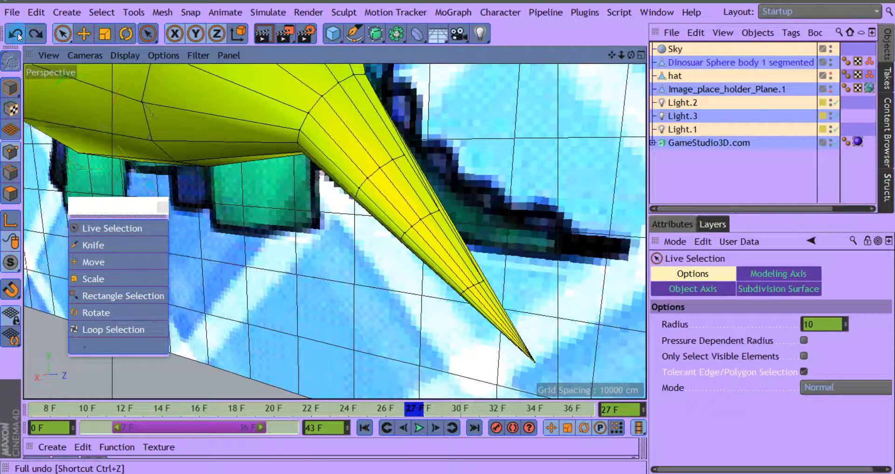
click(18, 33)
click(18, 34)
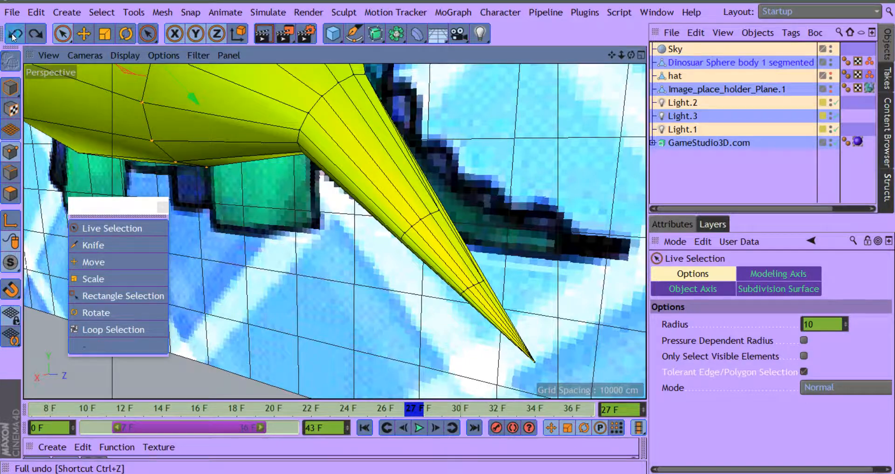
click(17, 34)
click(17, 34)
click(18, 33)
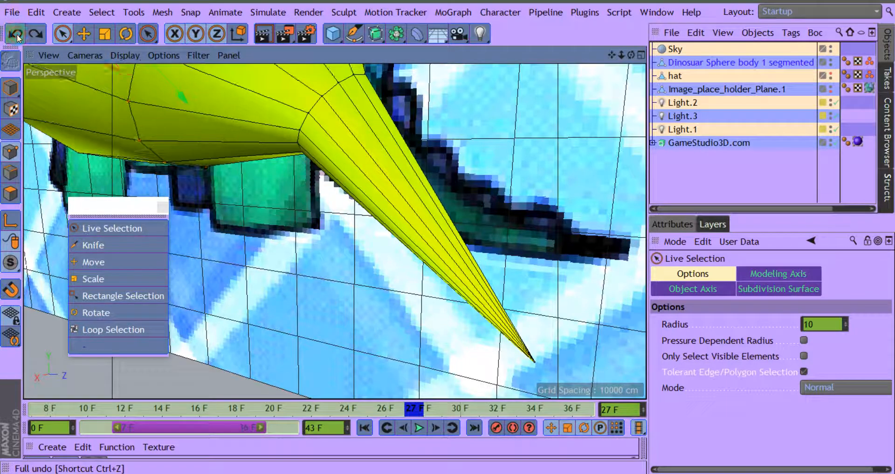
click(36, 34)
click(38, 34)
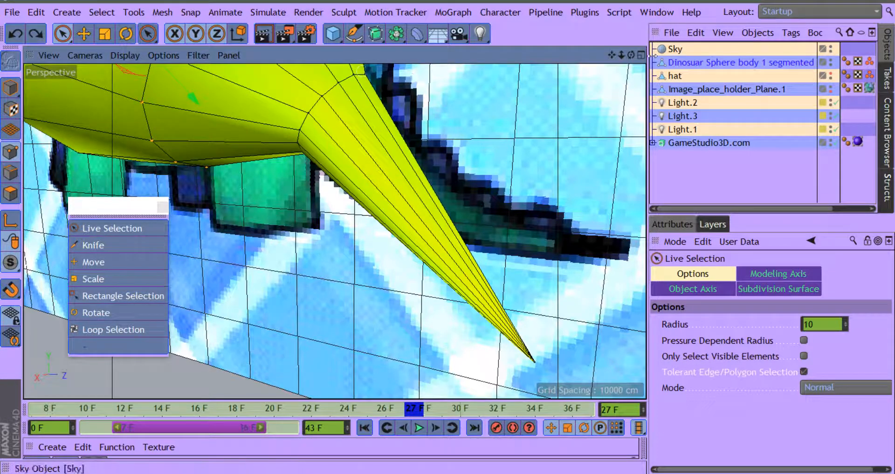
Step: Hide the reference image plane in the viewport so only the dinosaur body shows
drag(631, 56, 803, 117)
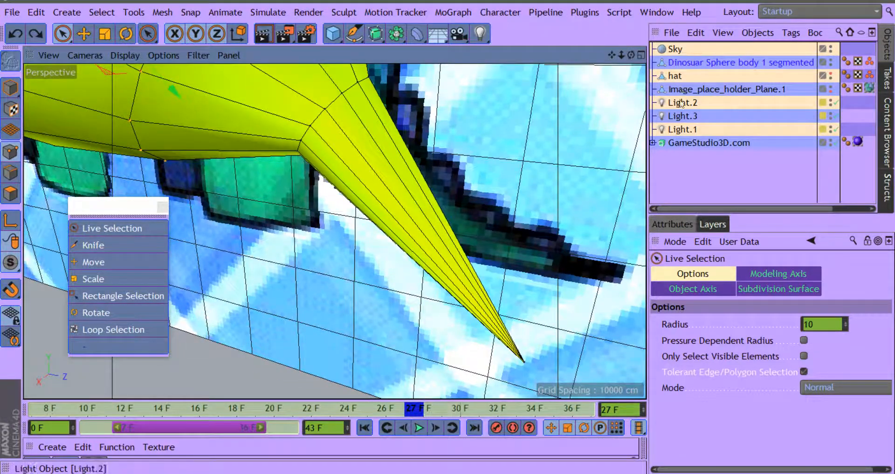
click(829, 85)
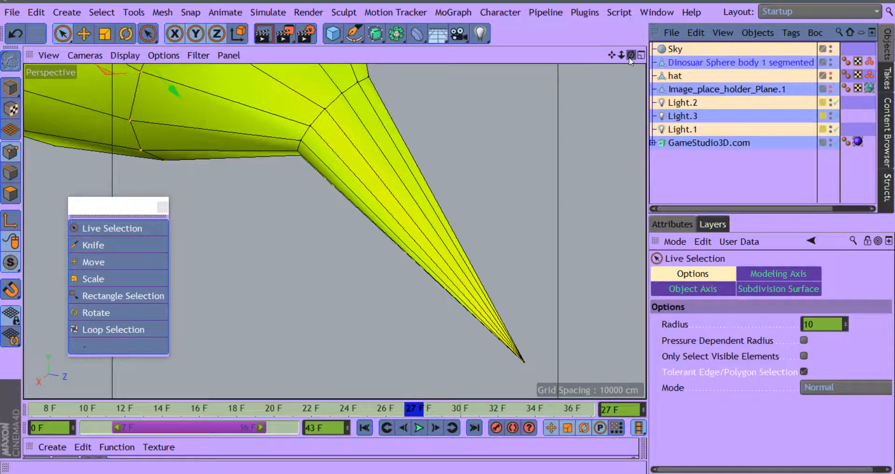
drag(628, 57, 634, 65)
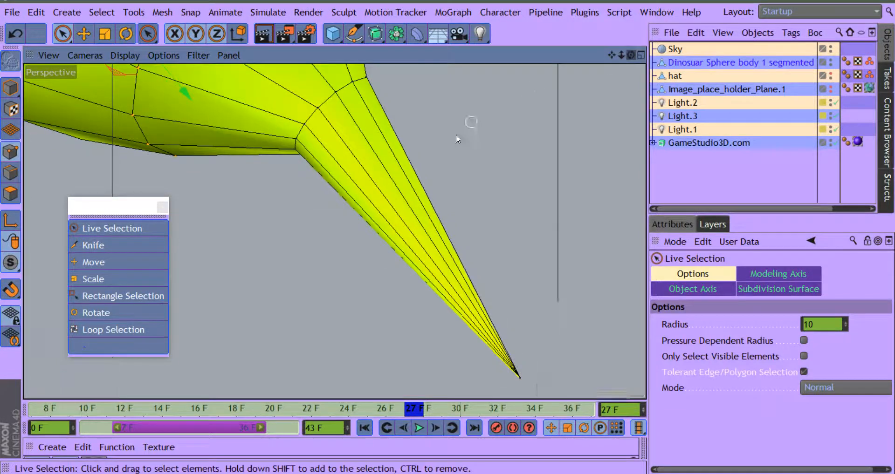
Step: Switch to polygon mode and live-select the polygons of the pointed tail section
click(9, 194)
click(409, 180)
mouse_move(408, 177)
mouse_down()
mouse_move(350, 220)
mouse_move(470, 157)
mouse_up()
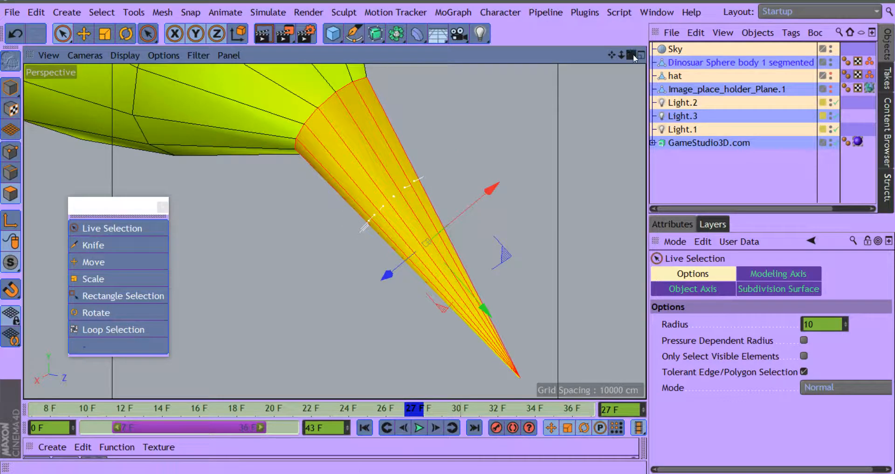
Step: Turn off Visible Only for the Knife and cut a straight line across the upper part of the selected tail
mouse_move(631, 55)
mouse_down()
mouse_move(694, 35)
mouse_move(611, 57)
mouse_move(676, 53)
mouse_move(700, 4)
mouse_move(596, 23)
mouse_move(613, 58)
mouse_move(575, 44)
mouse_move(620, 55)
mouse_up()
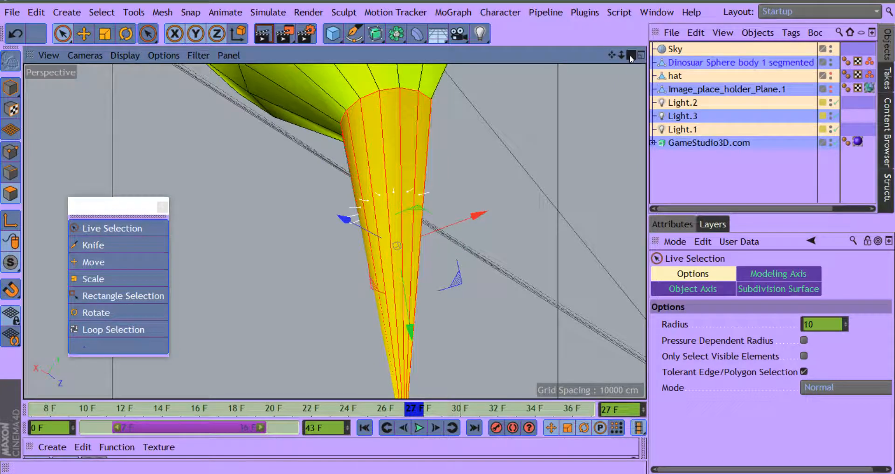
drag(629, 55, 618, 69)
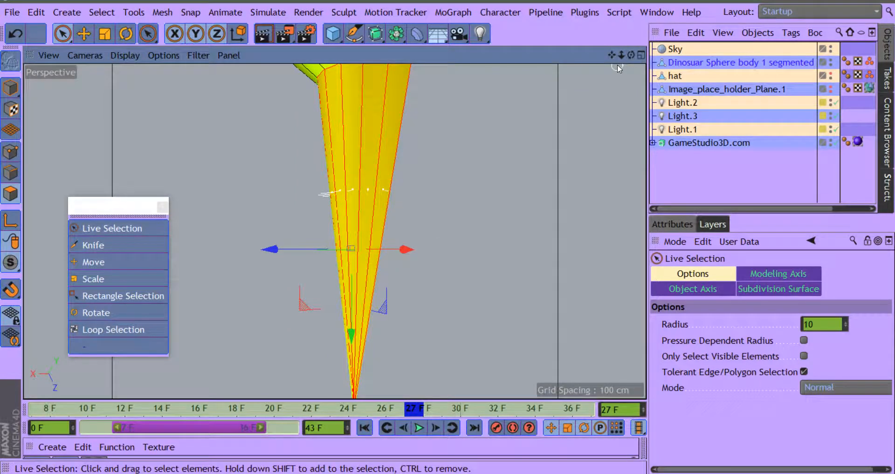
drag(631, 55, 596, 111)
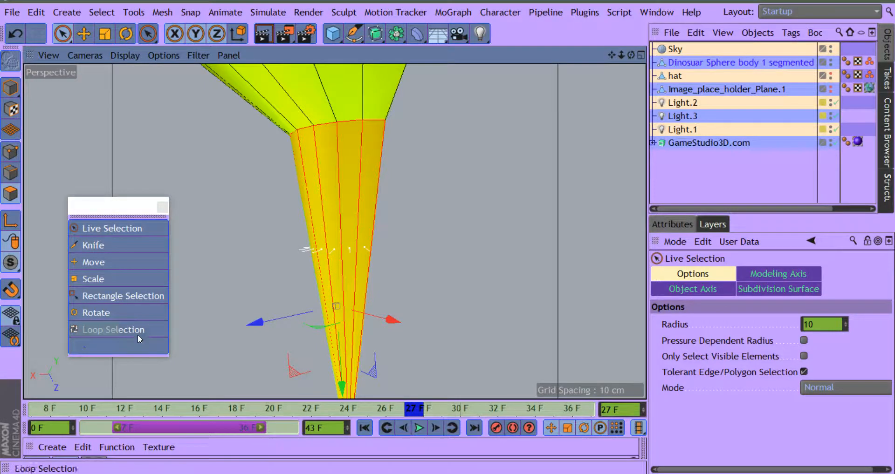
click(91, 244)
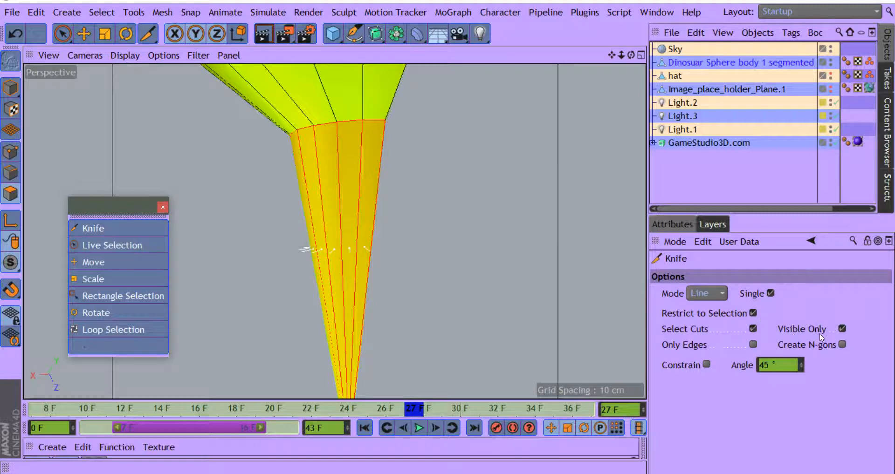
click(842, 330)
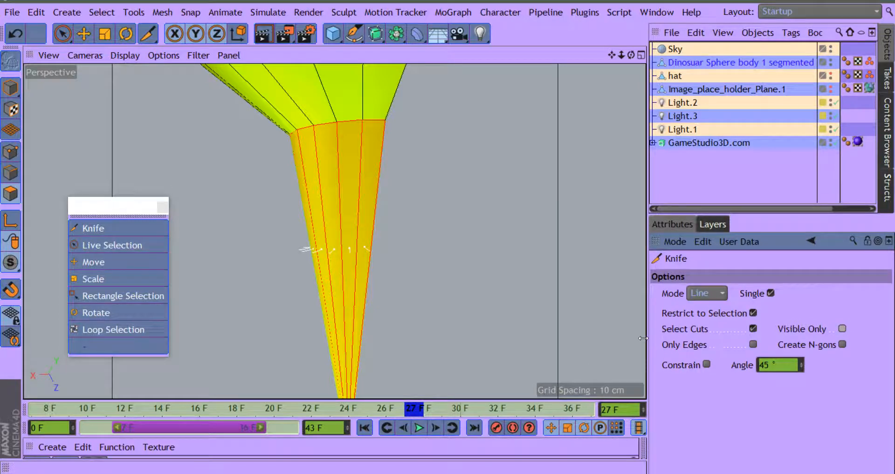
drag(294, 209, 426, 203)
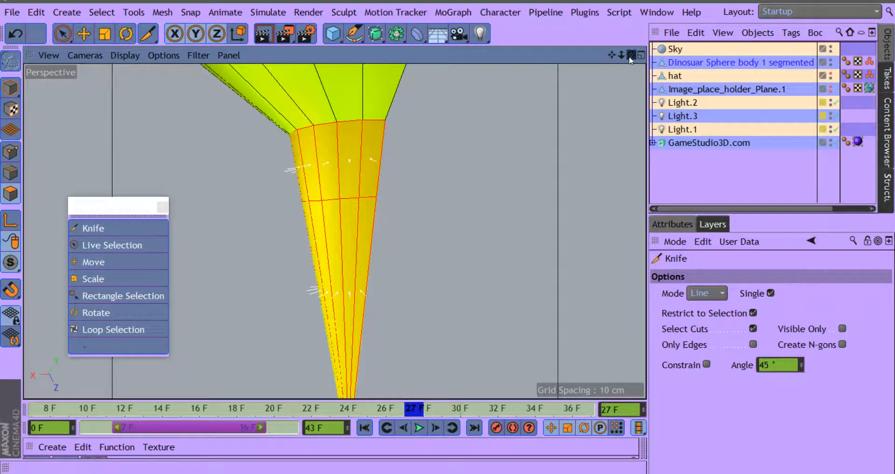
Step: Knife two more straight lines across the middle and lower parts of the selected tail polygons
mouse_move(628, 56)
mouse_down()
mouse_move(541, 54)
mouse_move(527, 23)
mouse_move(722, 27)
mouse_move(627, 45)
mouse_up()
mouse_move(627, 59)
mouse_down()
mouse_move(612, 9)
mouse_move(614, 50)
mouse_up()
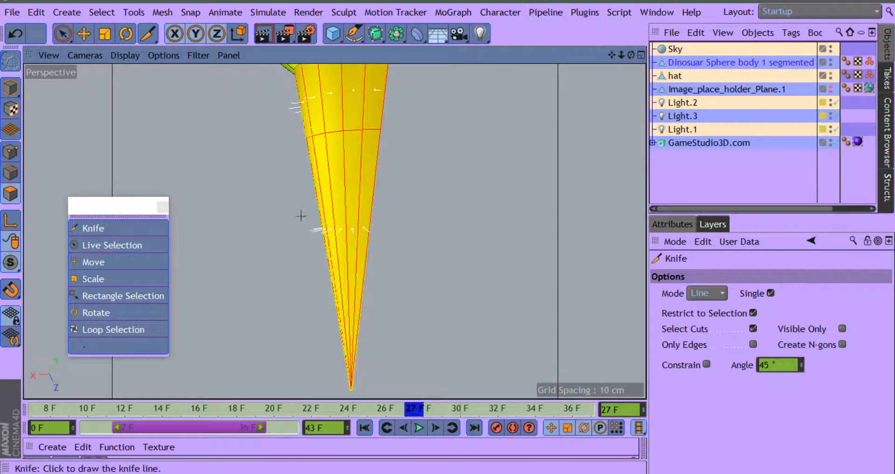
drag(286, 209, 466, 209)
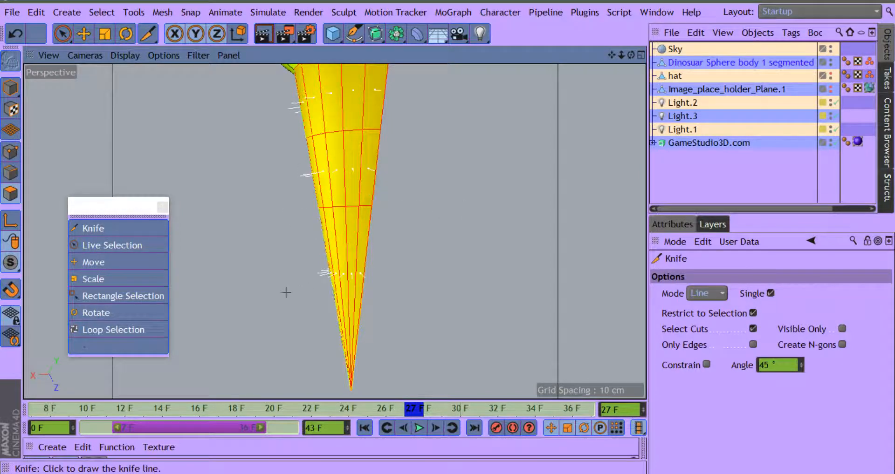
drag(405, 291, 435, 279)
click(452, 277)
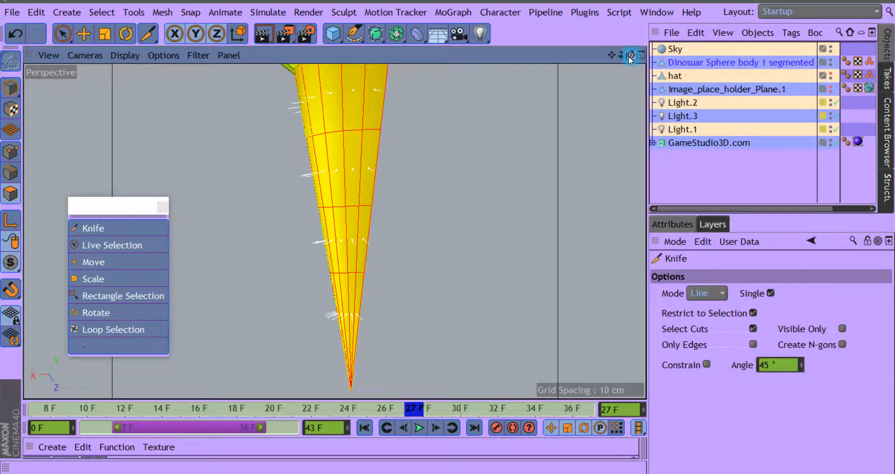
Step: Show the reference image plane in the viewport again behind the dinosaur body
drag(631, 55, 535, 45)
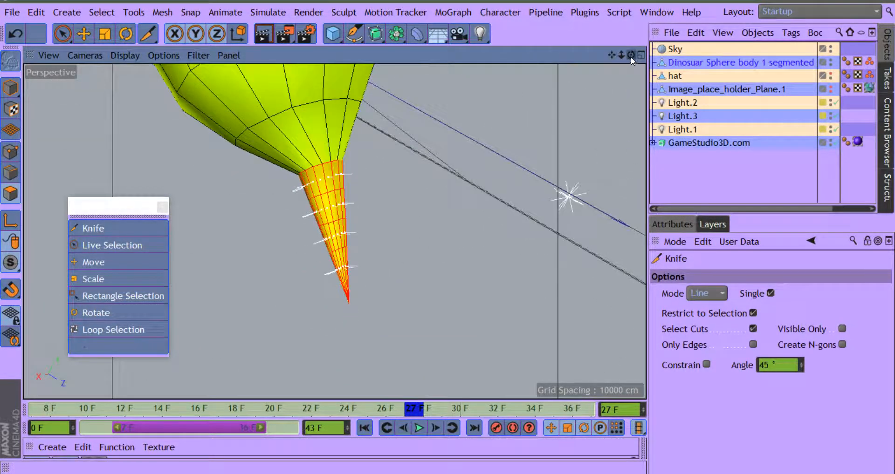
drag(631, 57, 620, 75)
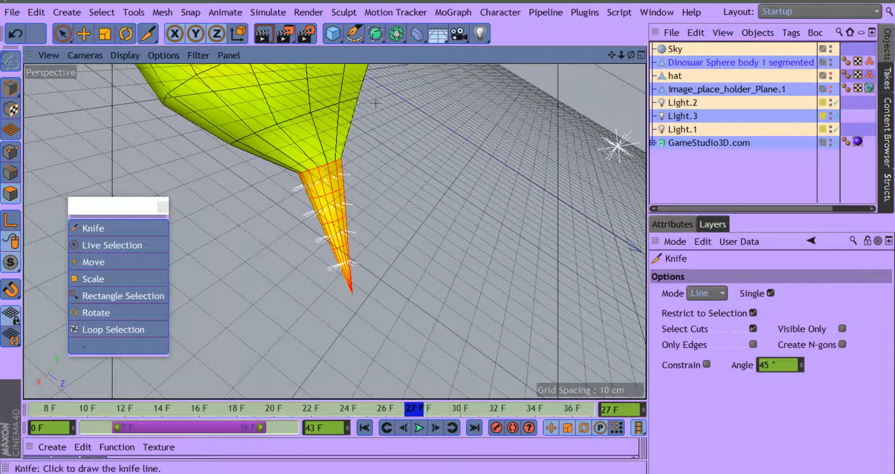
drag(629, 56, 685, 49)
drag(612, 55, 773, 125)
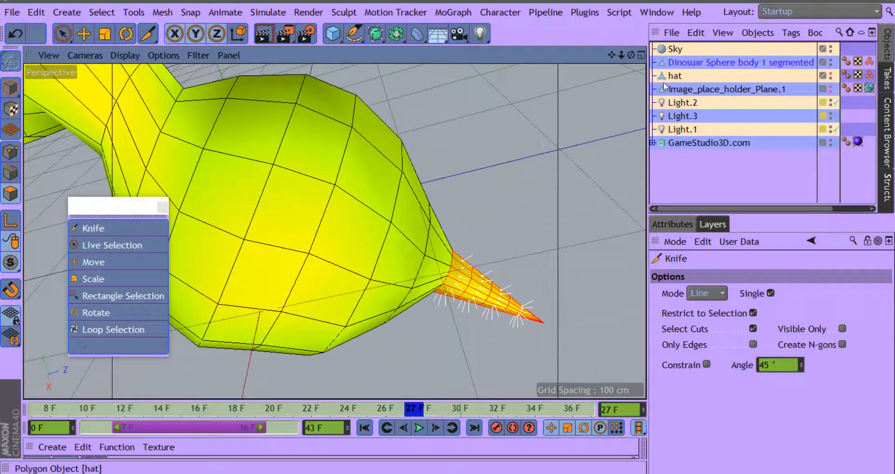
drag(612, 55, 635, 11)
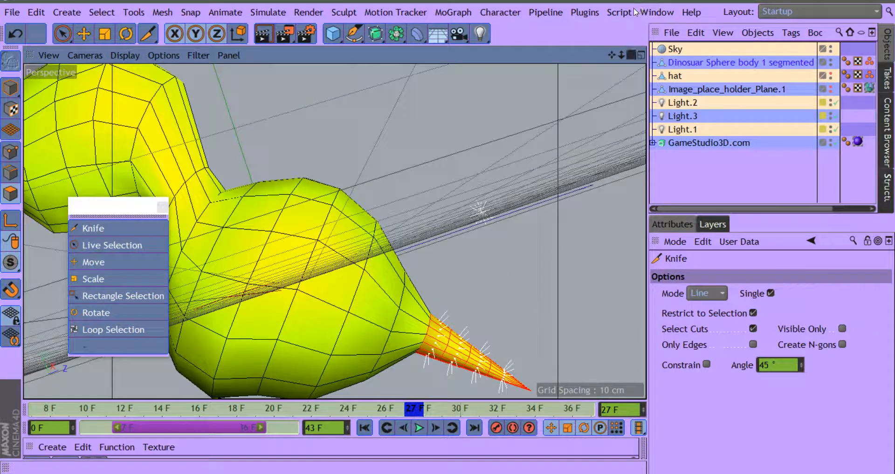
drag(612, 58, 690, 10)
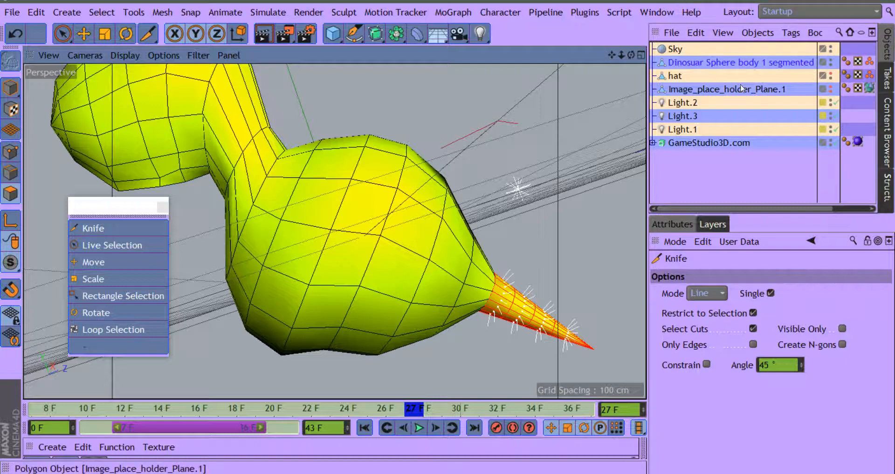
click(830, 88)
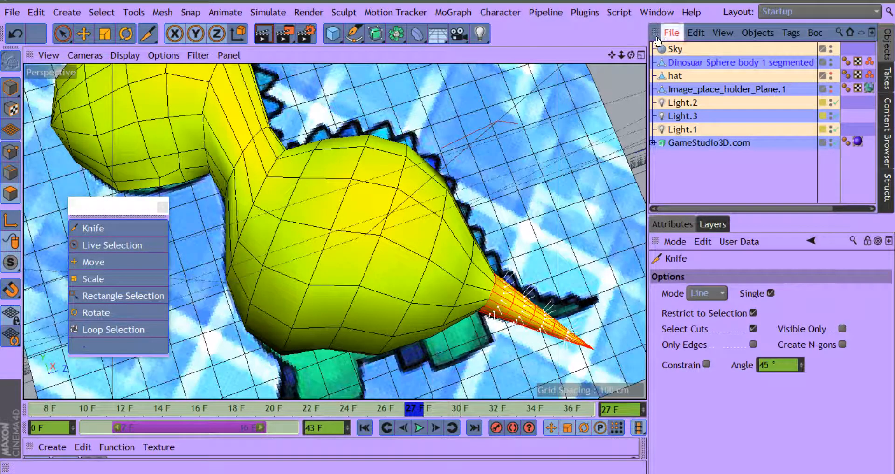
Step: Move the selected tail polygons about 10 cm outward from the body and try raising them towards the reference tail
drag(611, 55, 581, 4)
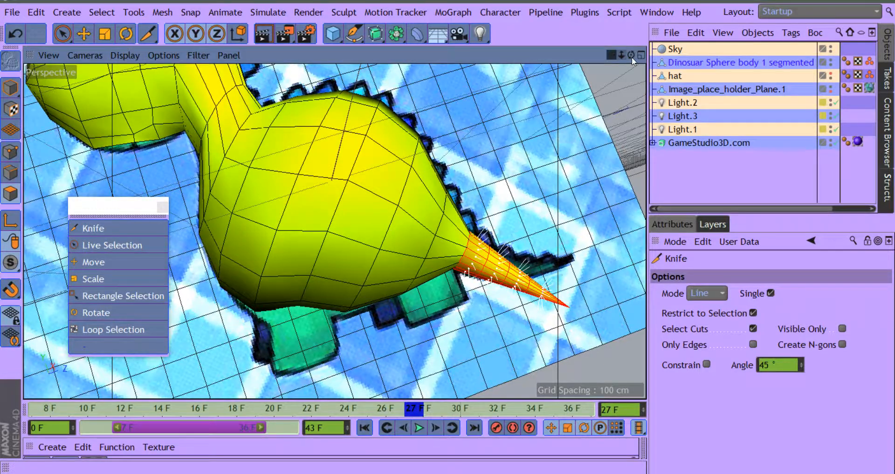
drag(631, 57, 609, 104)
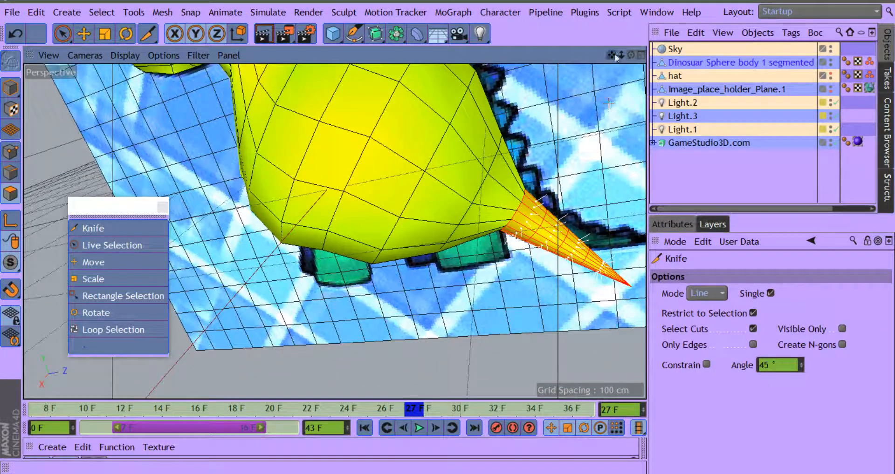
drag(614, 54, 522, 55)
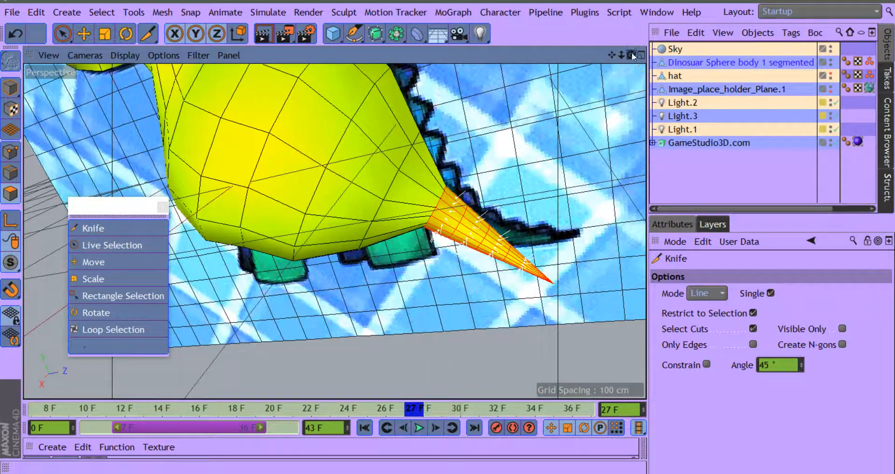
drag(631, 52, 648, 16)
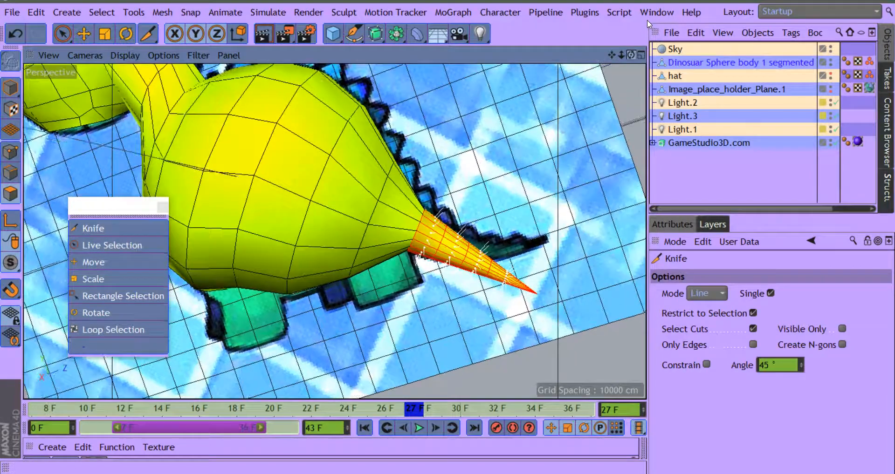
click(84, 33)
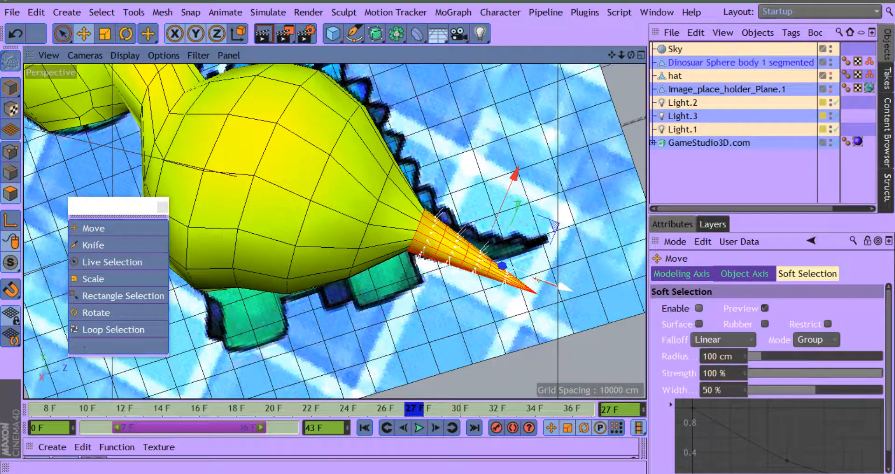
drag(567, 288, 585, 282)
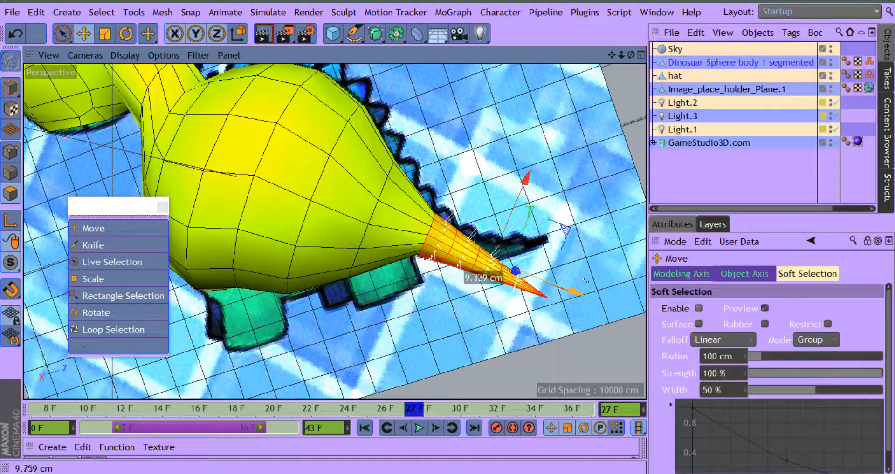
drag(585, 281, 585, 280)
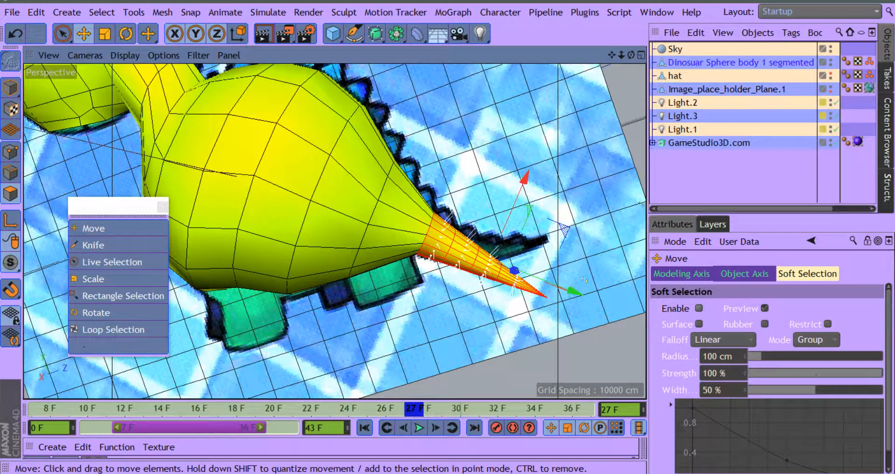
drag(633, 56, 503, 98)
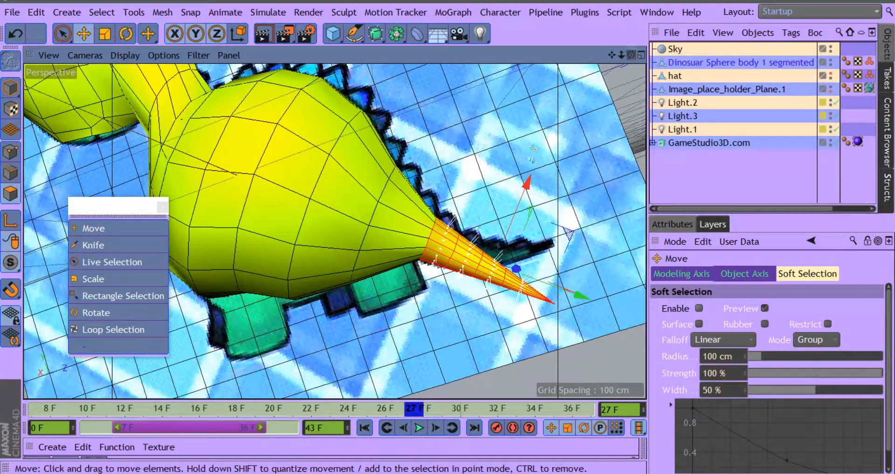
mouse_move(526, 181)
mouse_down()
mouse_move(519, 161)
mouse_move(520, 169)
mouse_up()
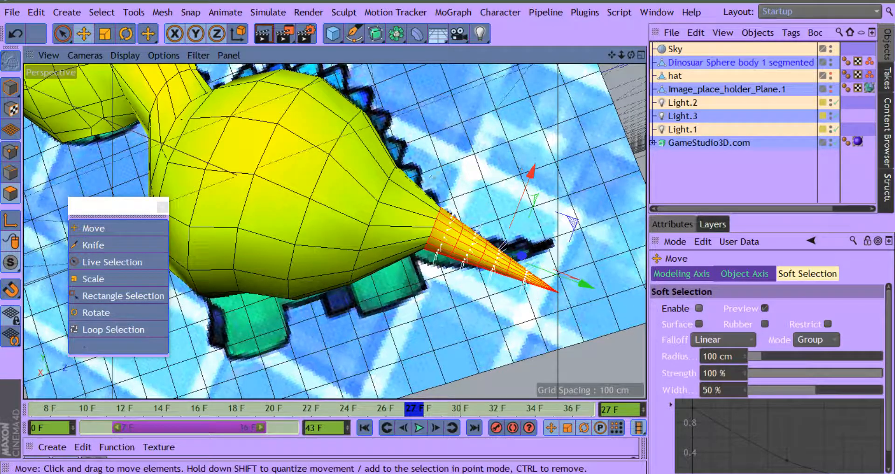
Step: Rotate the selected tail polygons so the tip swings up towards the reference tail, and move them back towards the body
click(126, 33)
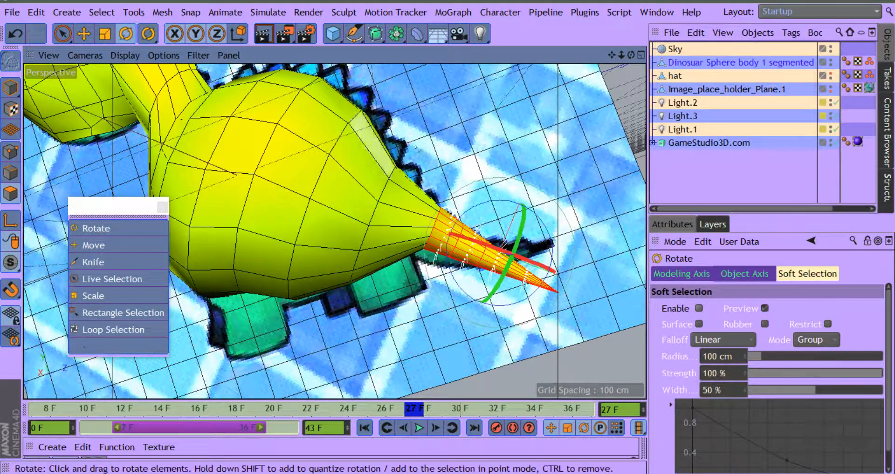
drag(548, 233, 543, 226)
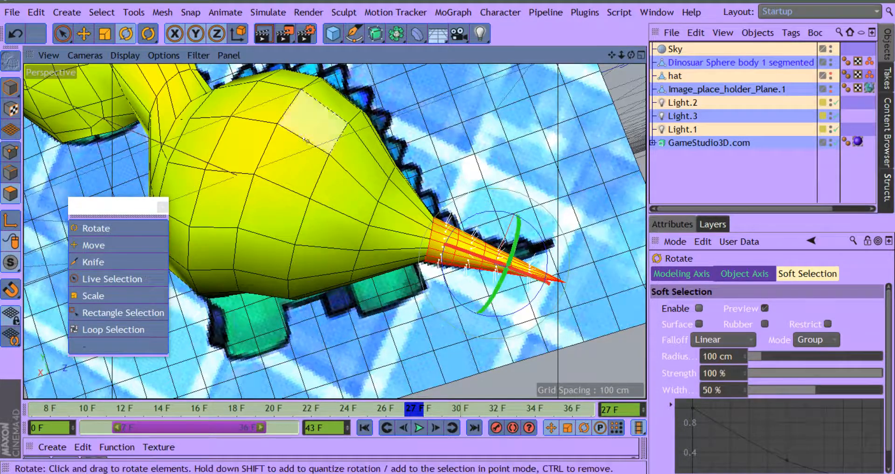
click(88, 33)
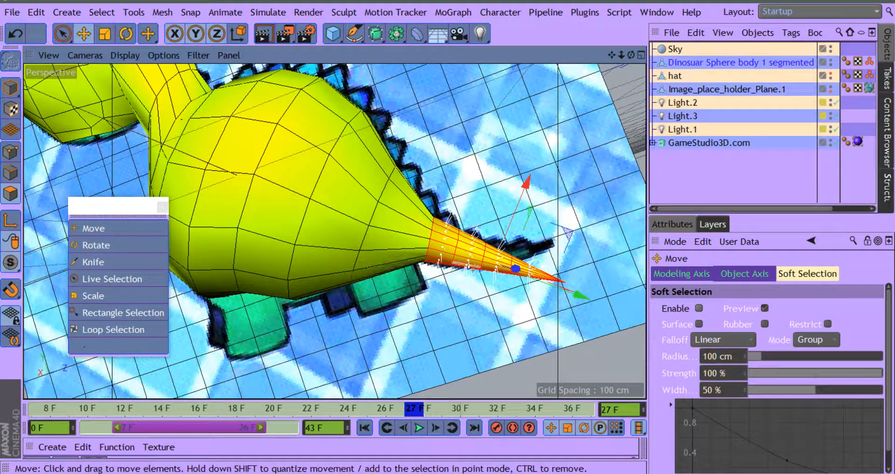
drag(578, 298, 567, 298)
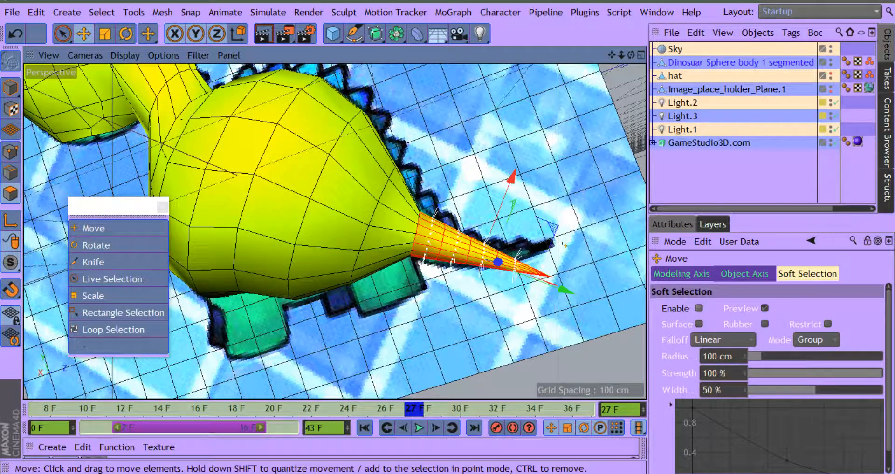
Step: Switch from polygon to point mode with Live Selection, viewing the body from behind the reference plane
drag(631, 52, 489, 161)
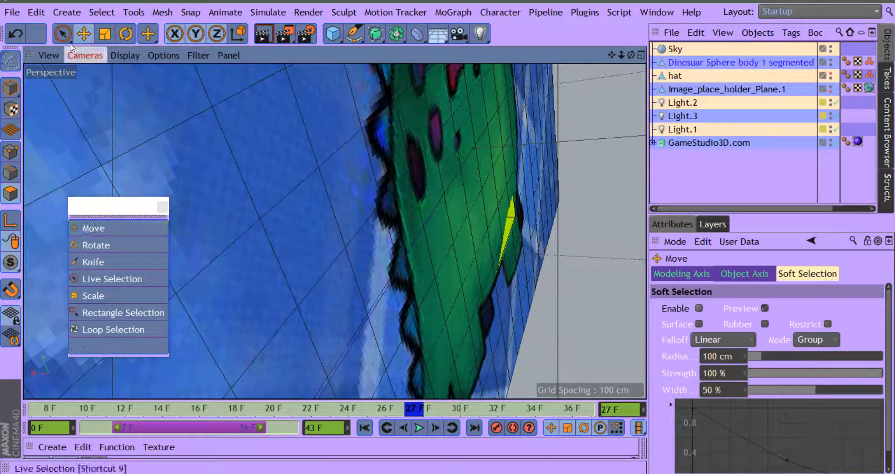
click(112, 279)
click(519, 217)
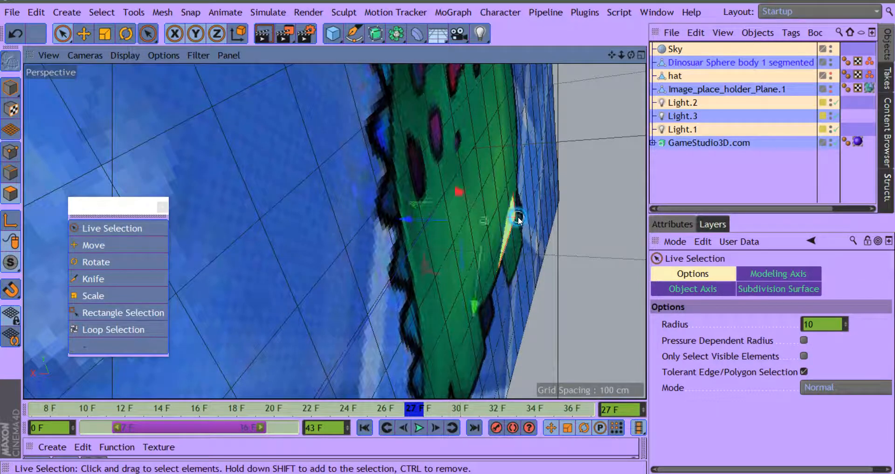
click(10, 151)
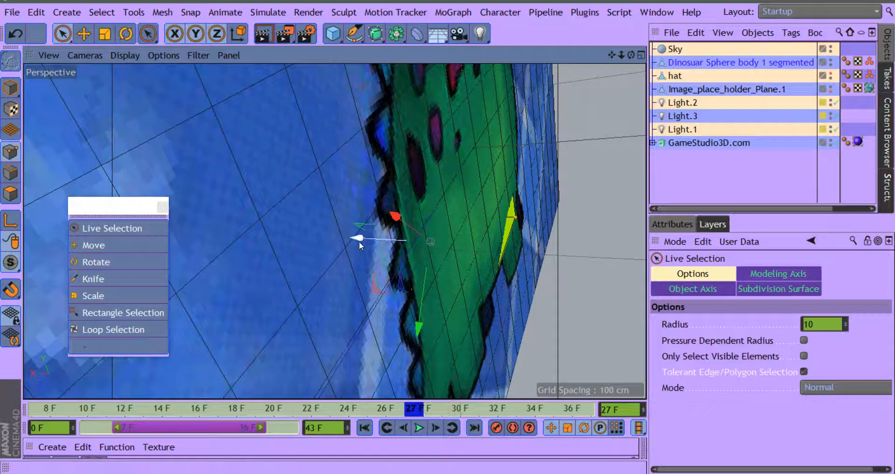
Step: Select only the body point poking through the back of the reference plane and move it along Z until it clears the plane
drag(359, 239, 418, 245)
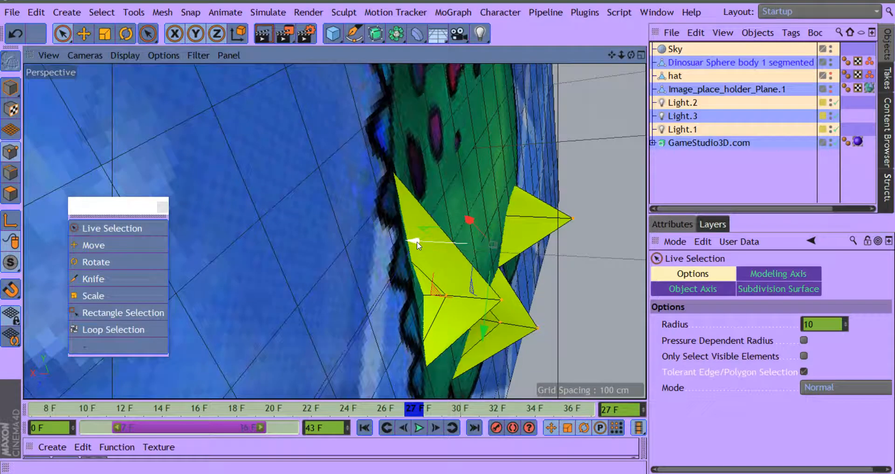
click(15, 35)
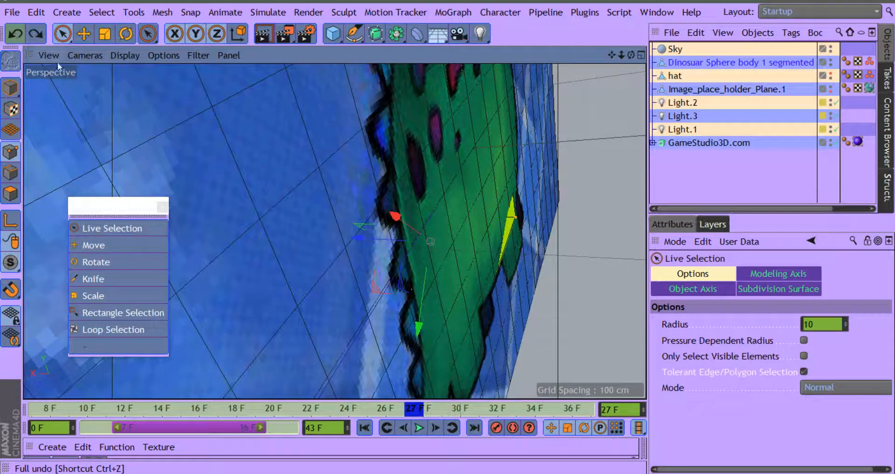
click(552, 297)
click(518, 217)
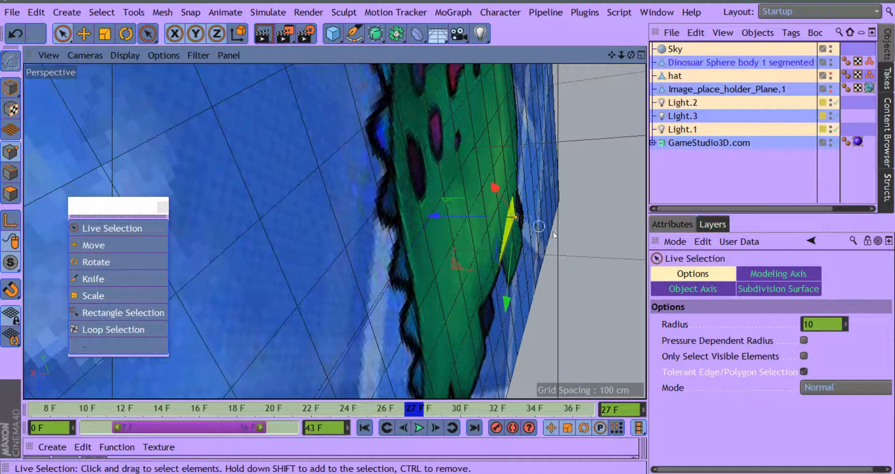
drag(437, 218, 429, 217)
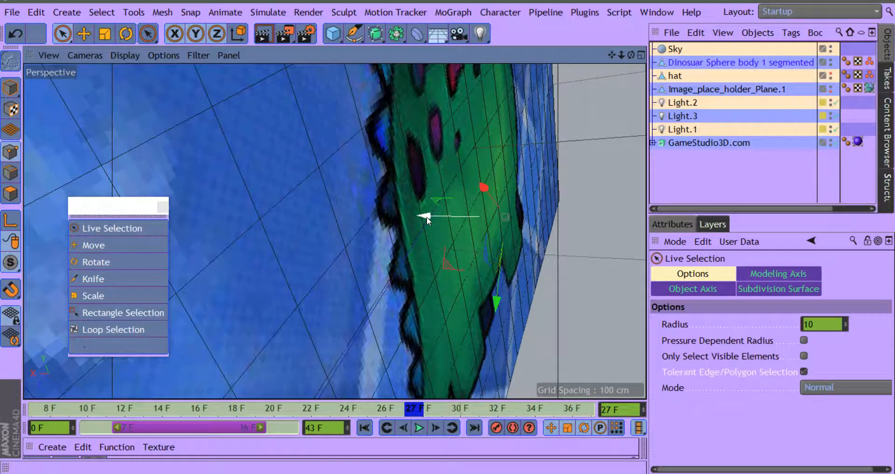
Step: Select the point at the tip of the tail and move it up and outward to match the reference tail's tip
drag(631, 55, 717, 27)
right_drag(612, 55, 544, 50)
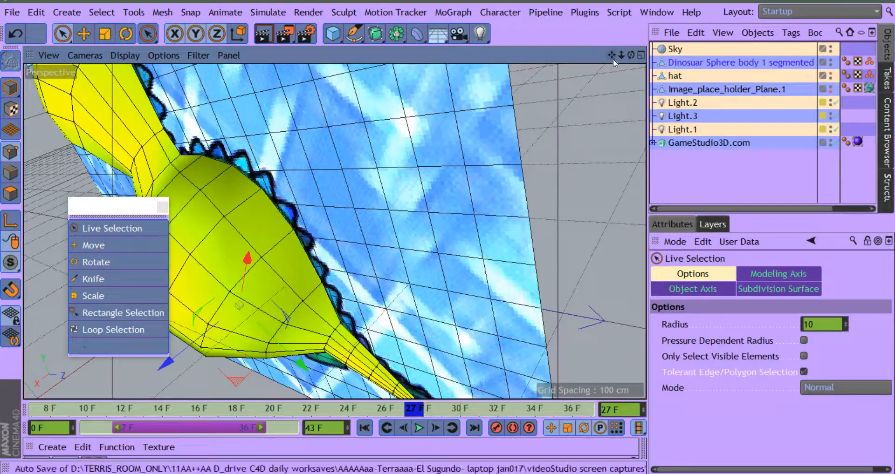
drag(612, 55, 674, 1)
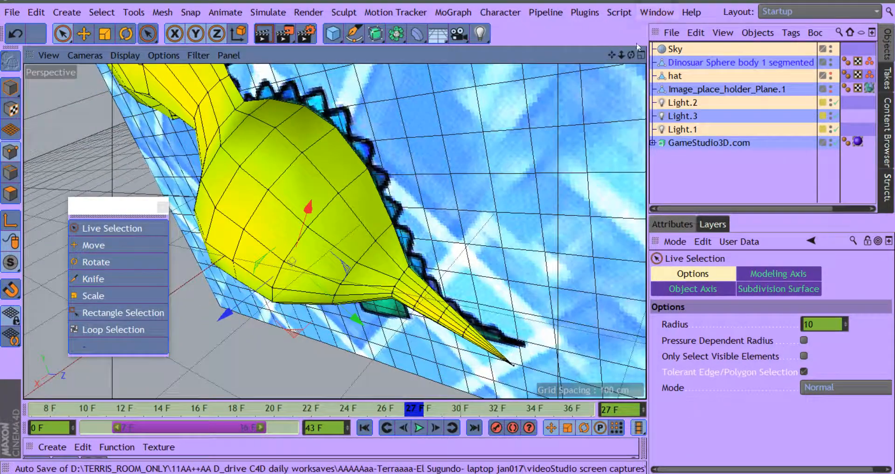
drag(633, 55, 671, 17)
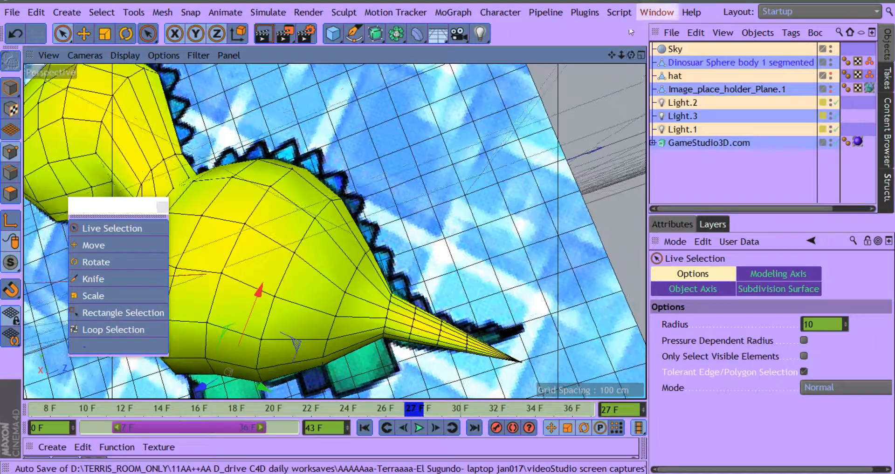
drag(610, 56, 568, 35)
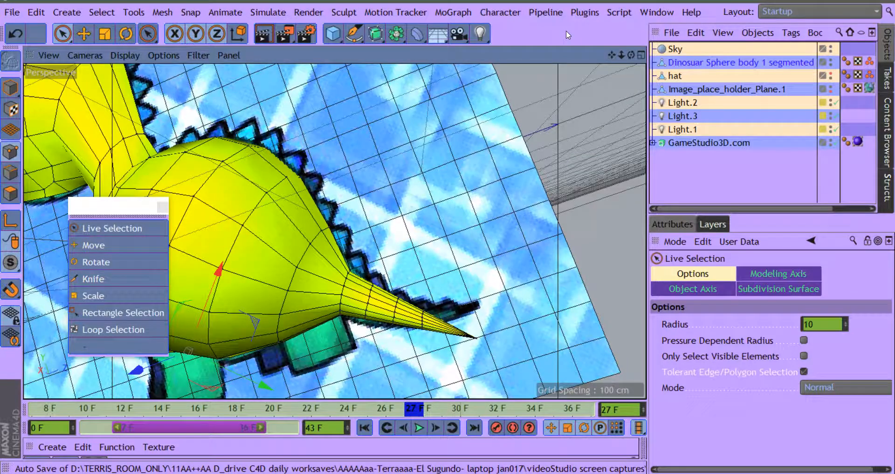
click(475, 337)
drag(508, 251, 506, 224)
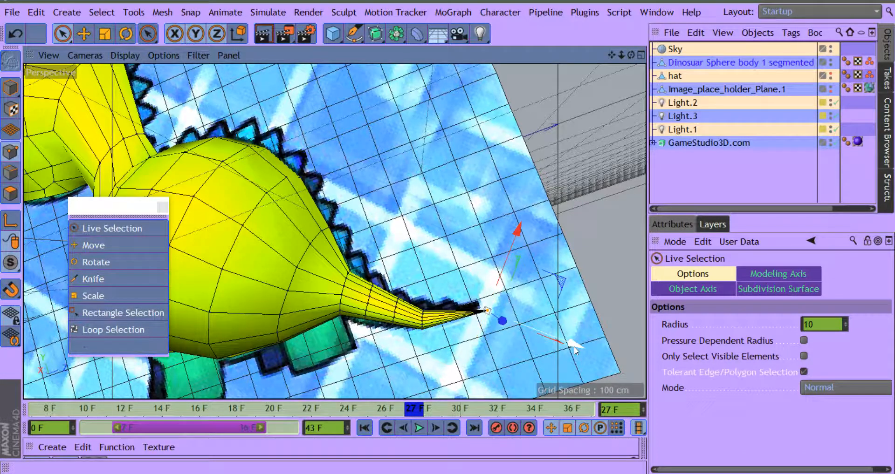
drag(574, 349, 586, 348)
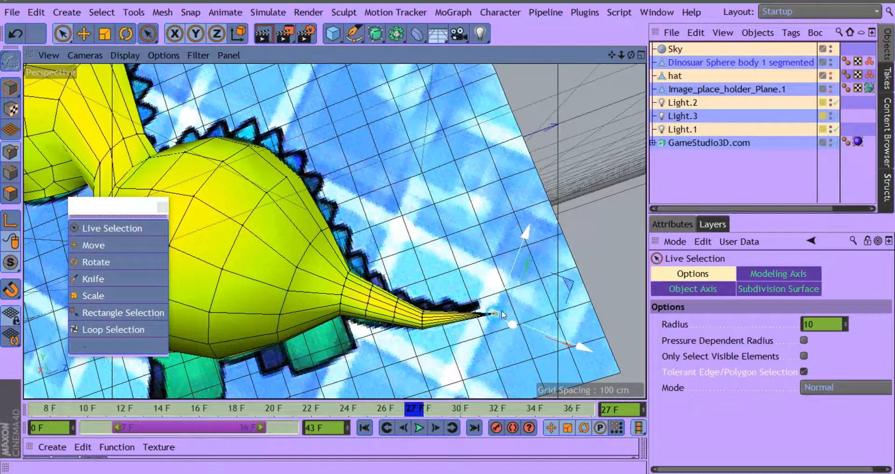
drag(507, 324, 484, 303)
mouse_move(611, 54)
mouse_down()
mouse_move(584, 37)
mouse_move(596, 53)
mouse_up()
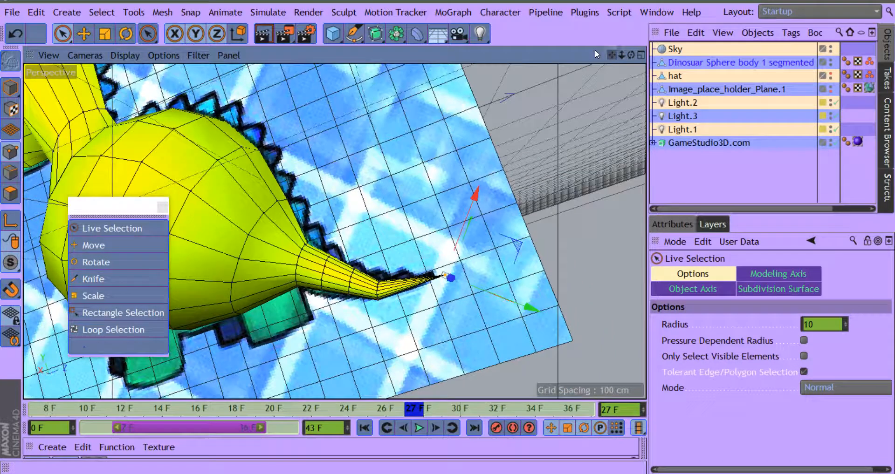
Step: Select the point at the tip of the tail and move it outward and slightly up to lengthen the tail
right_drag(610, 54, 653, 52)
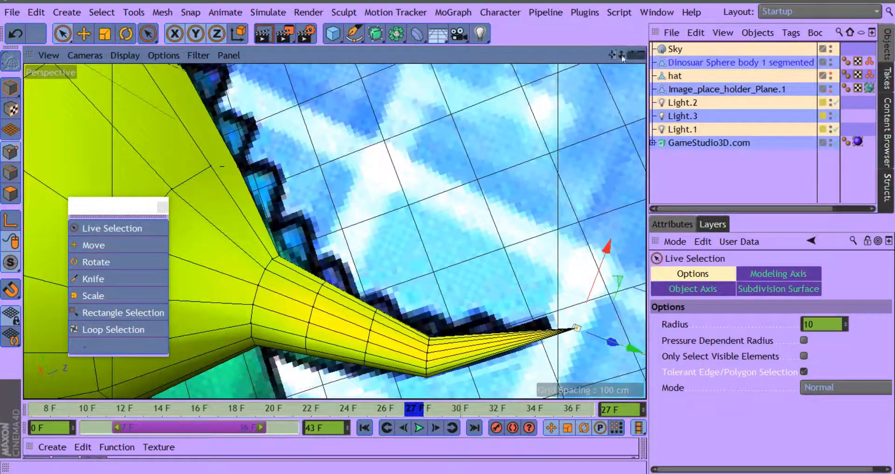
drag(615, 52, 510, 37)
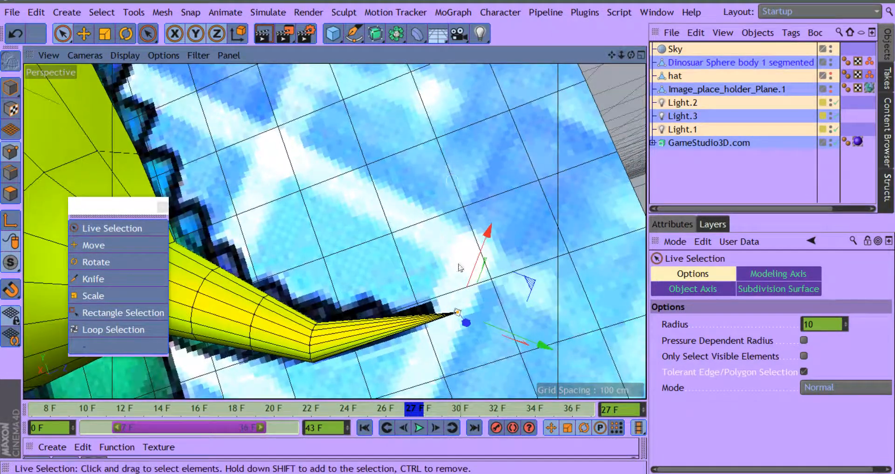
mouse_move(457, 312)
mouse_down()
mouse_move(476, 326)
mouse_move(464, 345)
mouse_move(368, 332)
mouse_move(475, 335)
mouse_move(438, 323)
mouse_move(442, 310)
mouse_up()
click(555, 274)
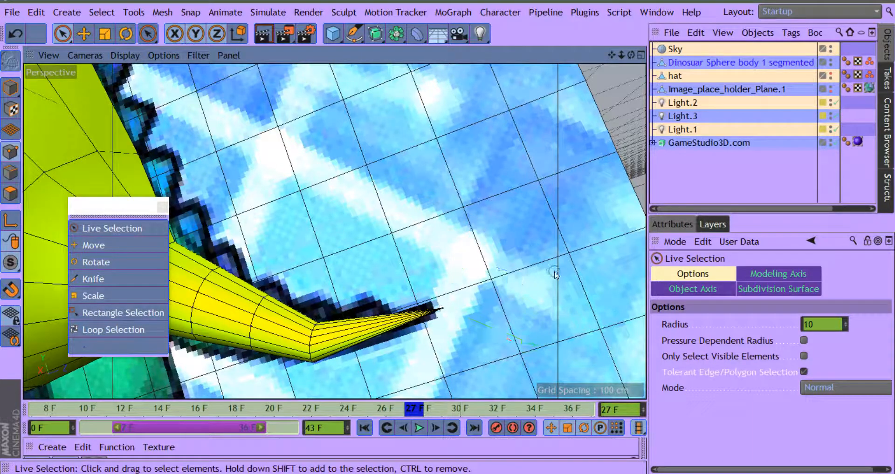
click(443, 308)
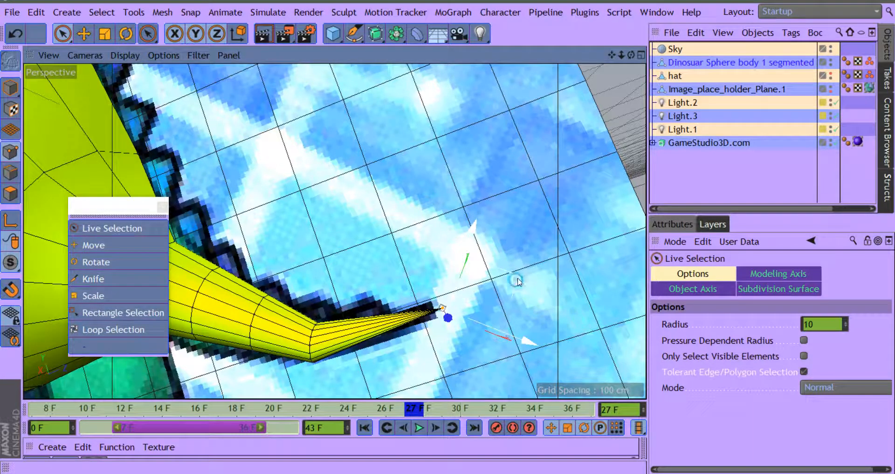
drag(517, 280, 594, 258)
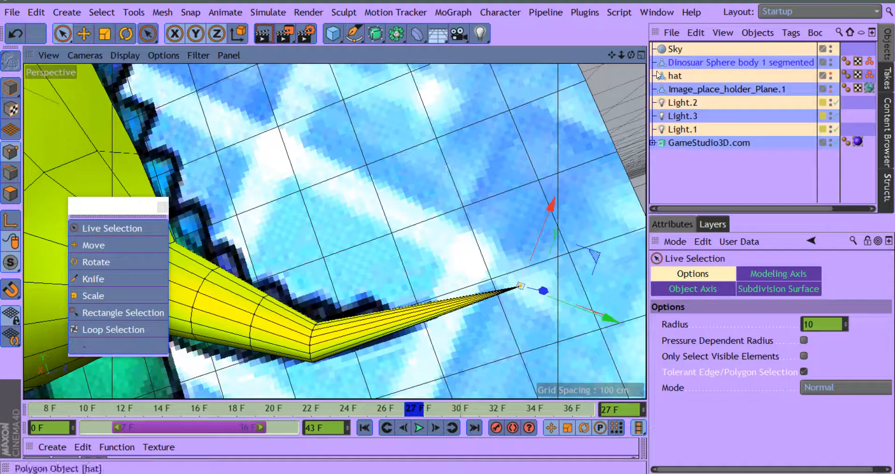
Step: Select the ring of points at the tail's sharp bend with Live Selection and raise it onto the reference tail
drag(614, 55, 616, 154)
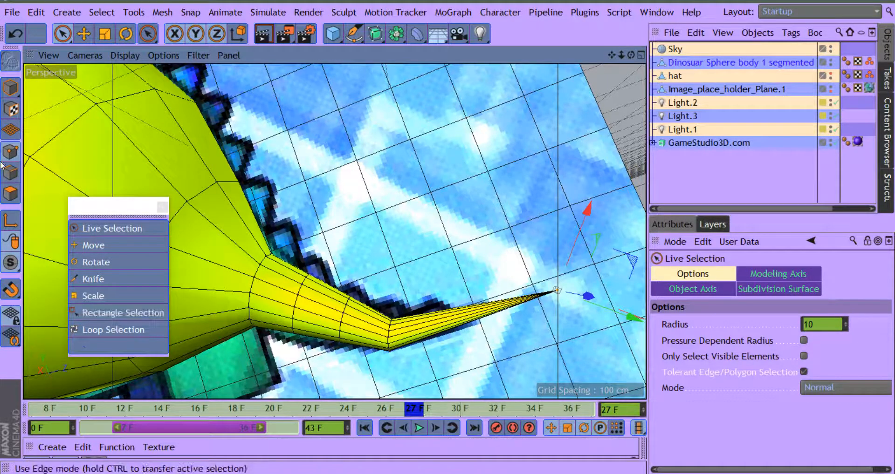
click(62, 35)
click(124, 50)
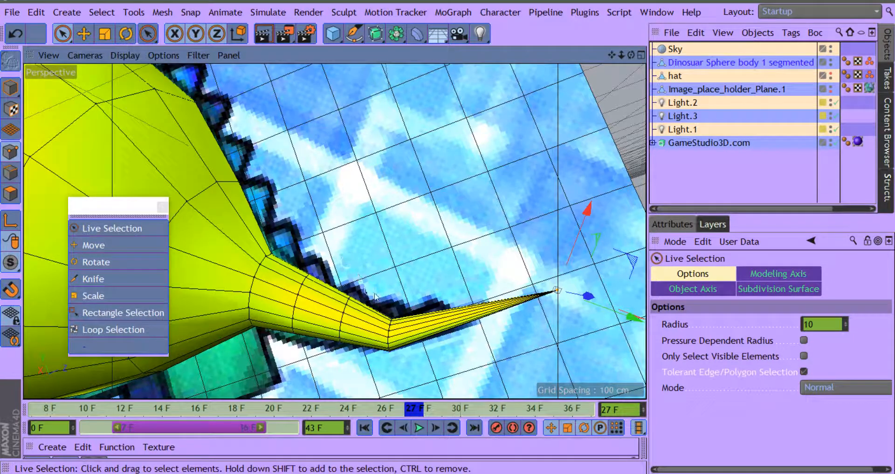
drag(390, 316, 394, 367)
mouse_move(423, 251)
mouse_down()
mouse_move(436, 210)
mouse_move(435, 266)
mouse_move(439, 258)
mouse_up()
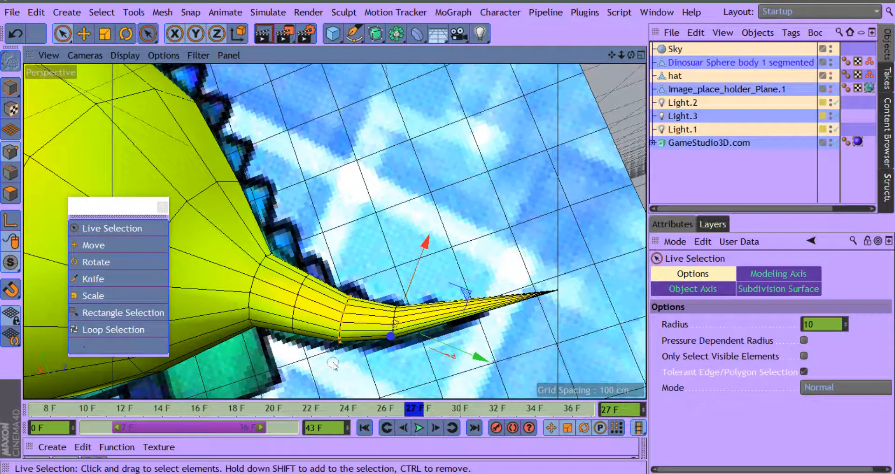
Step: Select the next two point rings towards the body one after the other and move each slightly down to smooth the tail's curve
click(340, 326)
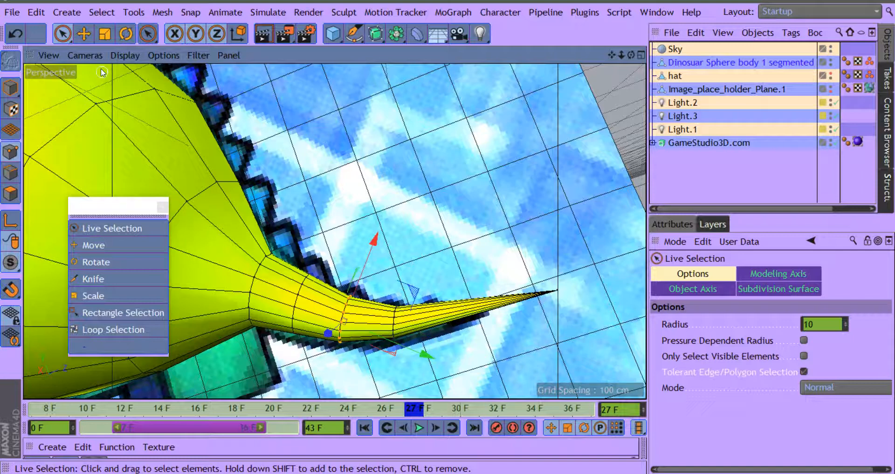
mouse_move(376, 241)
mouse_down()
mouse_move(376, 233)
mouse_move(379, 244)
mouse_up()
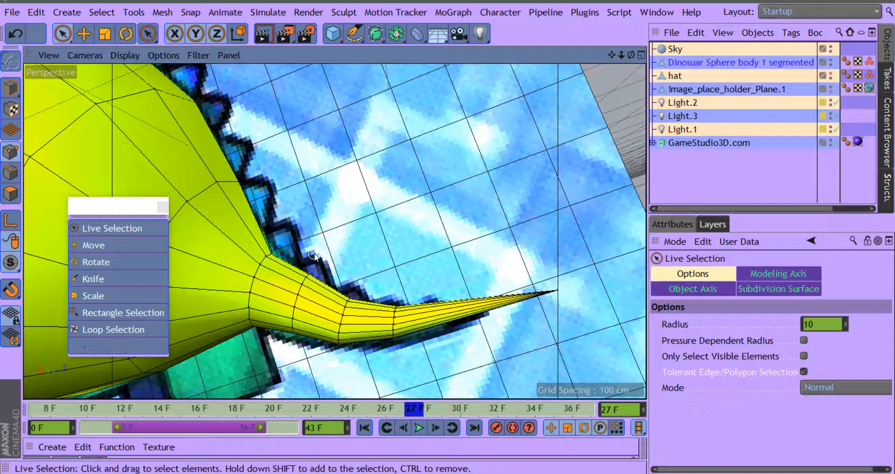
click(301, 286)
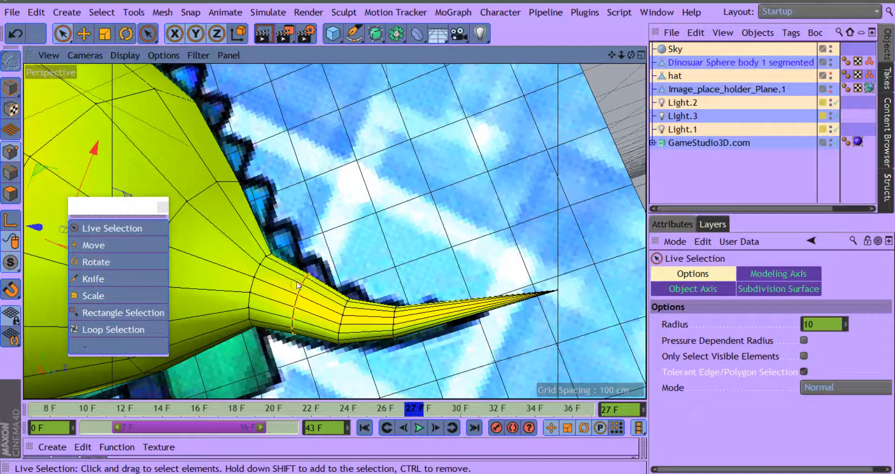
drag(304, 272, 305, 271)
mouse_move(330, 218)
mouse_down()
mouse_move(320, 250)
mouse_move(329, 220)
mouse_move(330, 227)
mouse_up()
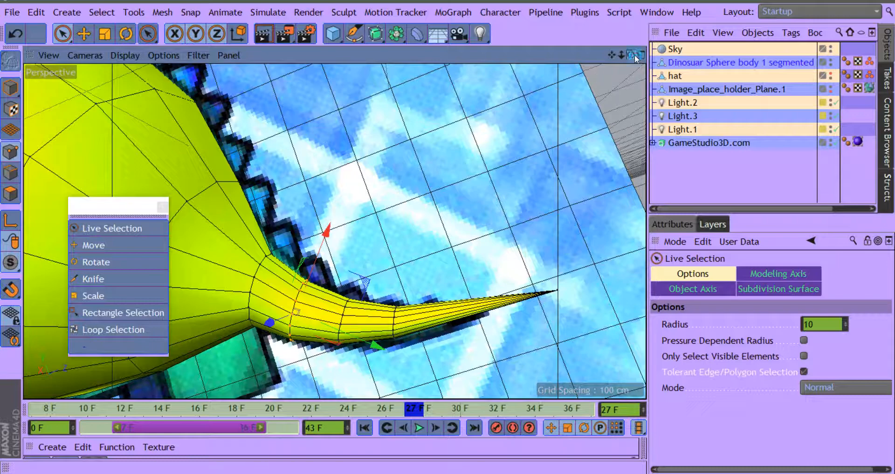
Step: Select the ring of points at the tail's base, then move and scale it to fit the reference outline
drag(634, 55, 570, 94)
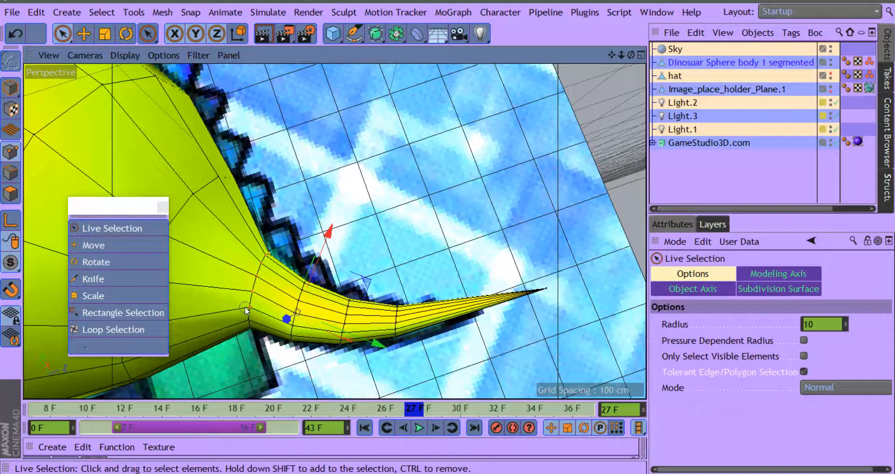
mouse_move(251, 326)
mouse_down()
mouse_move(252, 297)
mouse_move(312, 170)
mouse_move(320, 224)
mouse_up()
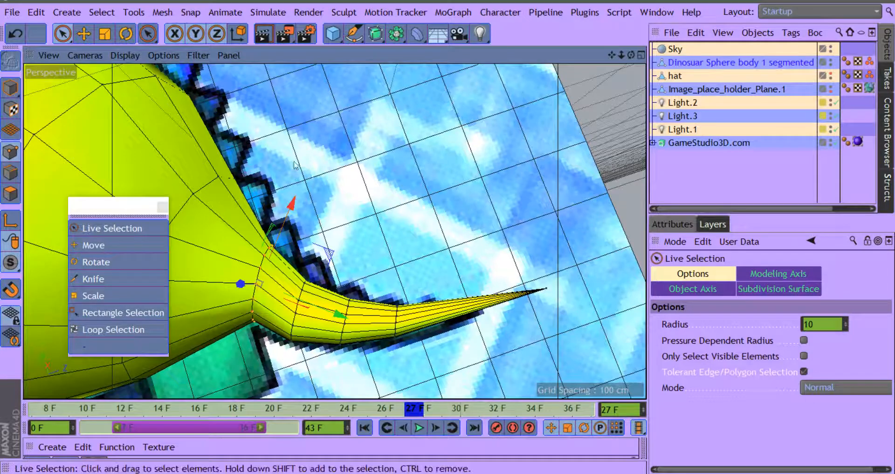
drag(612, 55, 702, 32)
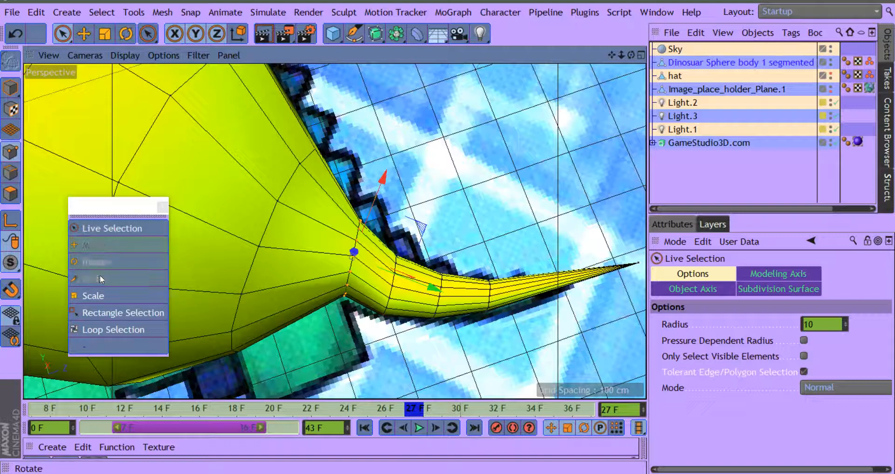
click(94, 297)
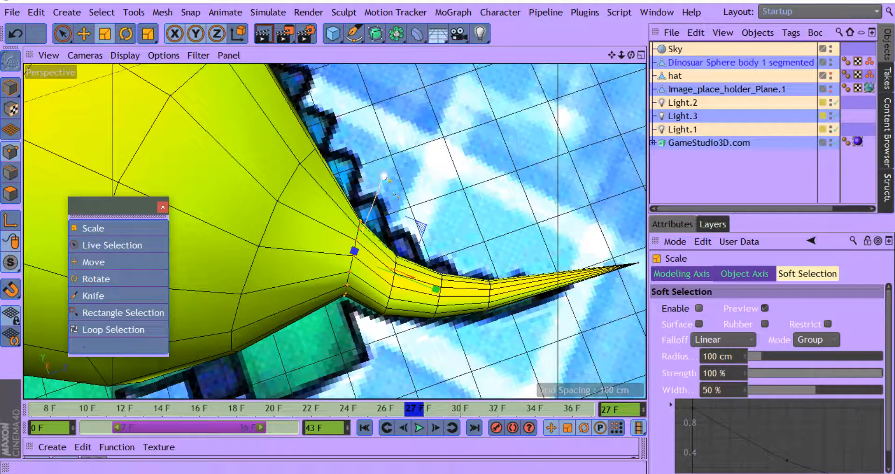
drag(384, 177, 392, 169)
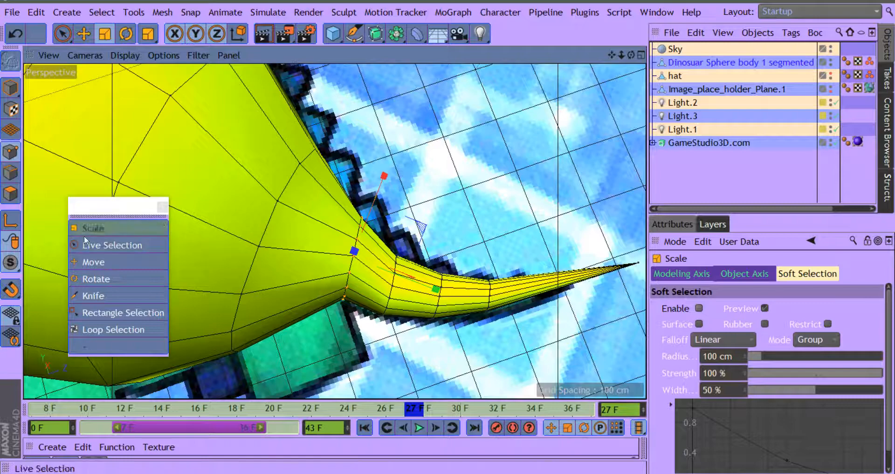
click(96, 262)
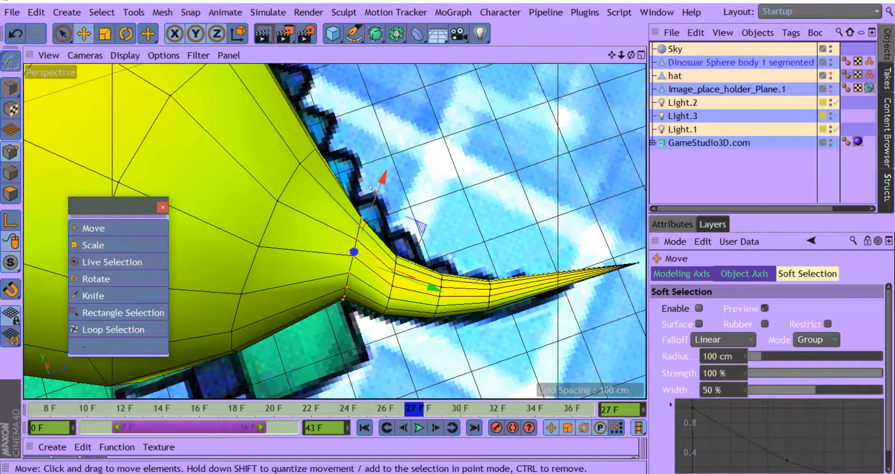
mouse_move(382, 177)
mouse_down()
mouse_move(384, 192)
mouse_move(376, 186)
mouse_up()
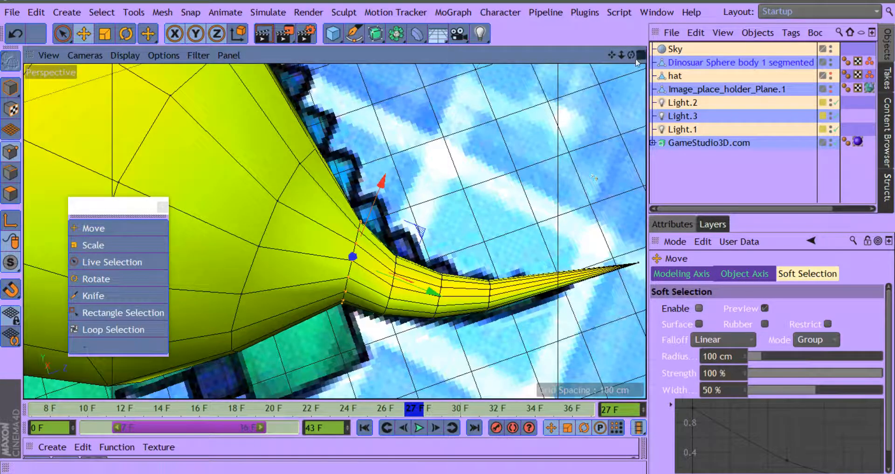
Step: Move the tail-base ring outward along the tail and slightly down to meet the reference outline
drag(631, 56, 613, 71)
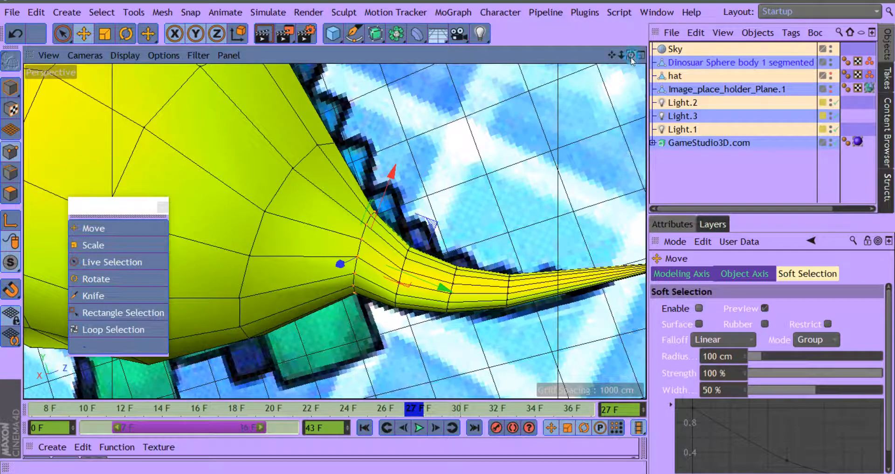
drag(631, 55, 502, 58)
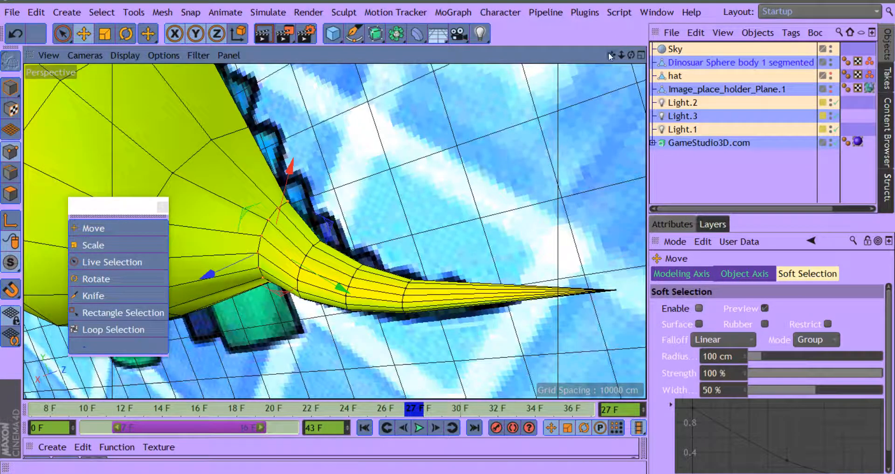
drag(611, 55, 659, 8)
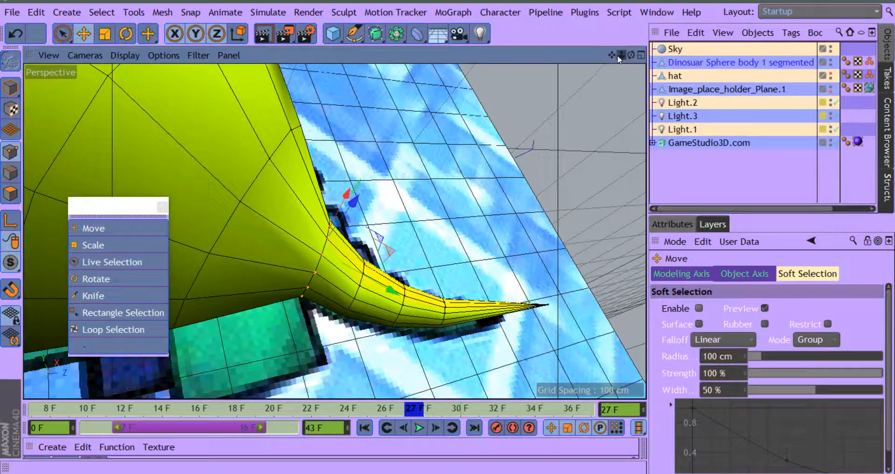
drag(618, 55, 583, 110)
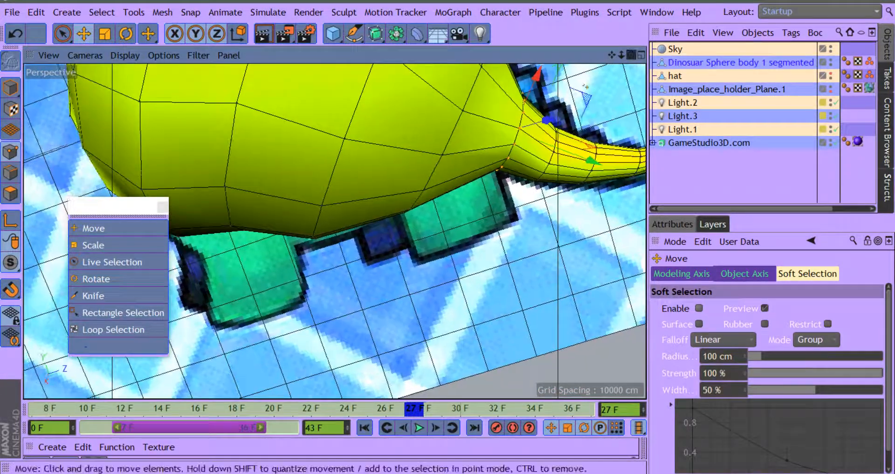
drag(612, 55, 469, 108)
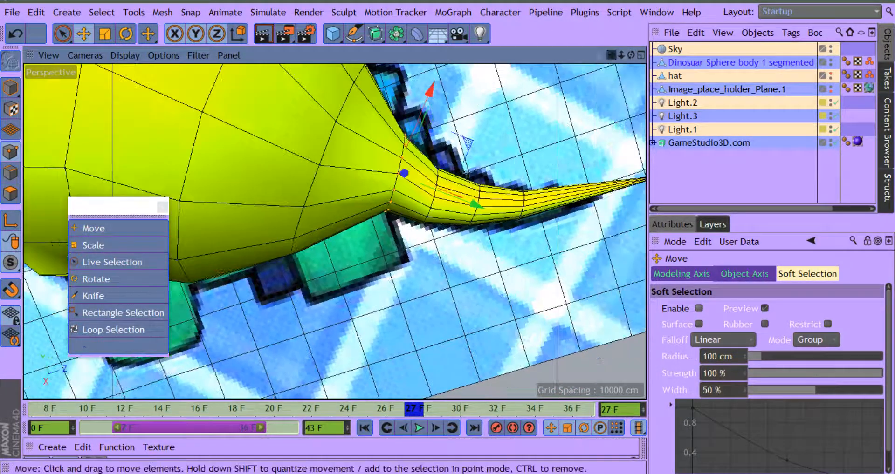
drag(476, 205, 485, 211)
drag(439, 99, 442, 109)
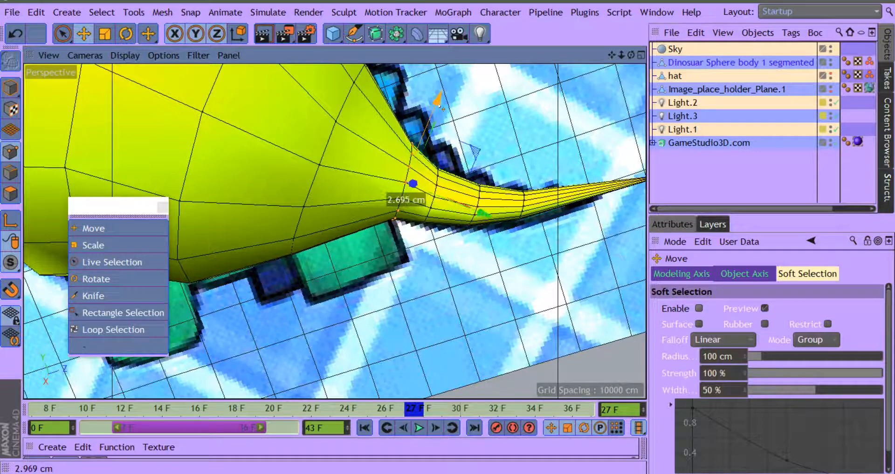
Step: Select the row of points running down to the belly's underside with Live Selection and move it down and slightly towards the tail
drag(612, 55, 624, 24)
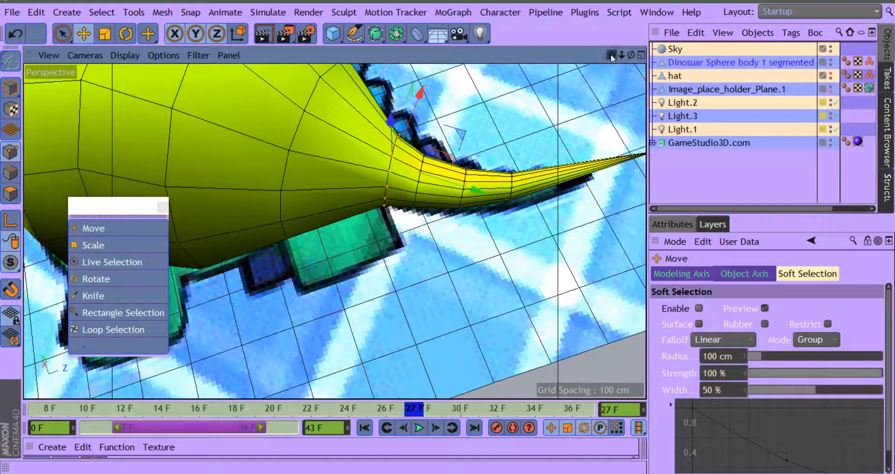
drag(611, 54, 624, 131)
drag(620, 57, 715, 105)
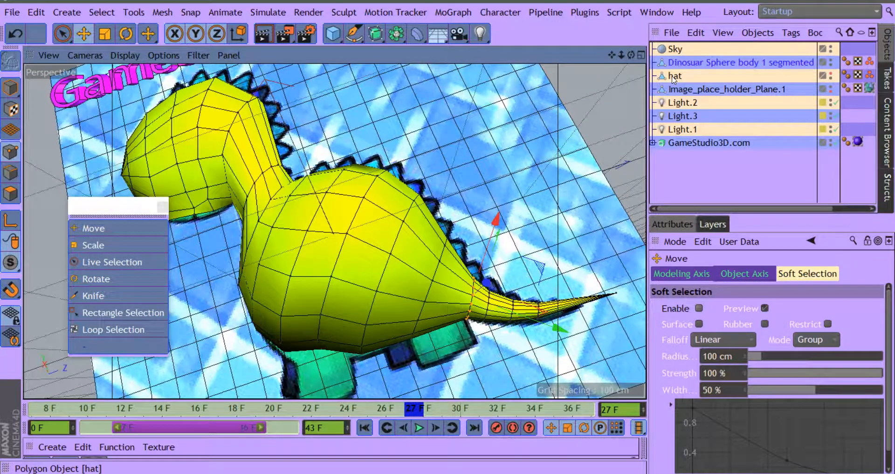
drag(631, 56, 635, 2)
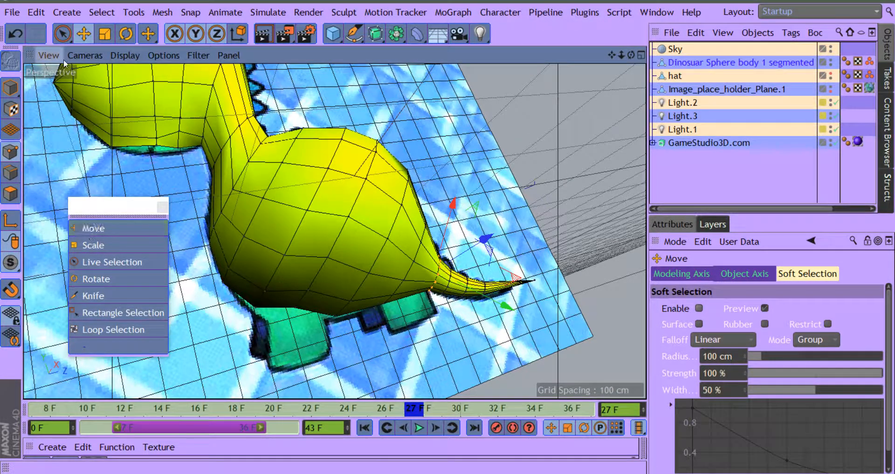
click(62, 33)
click(110, 50)
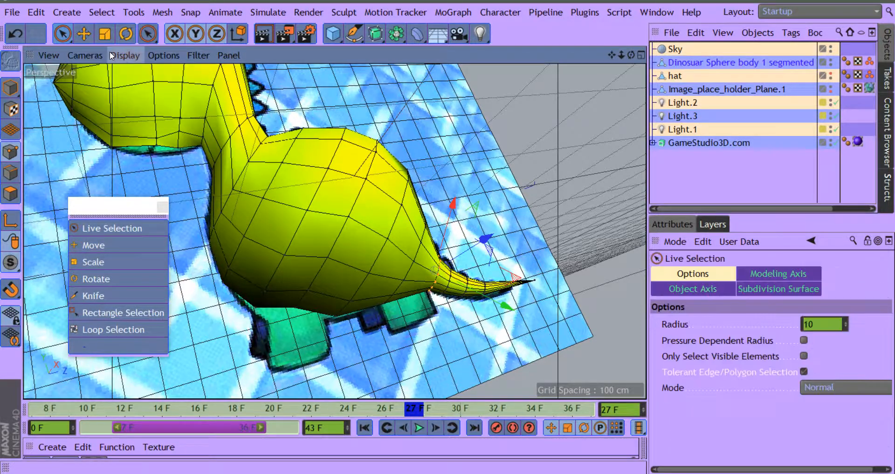
click(330, 270)
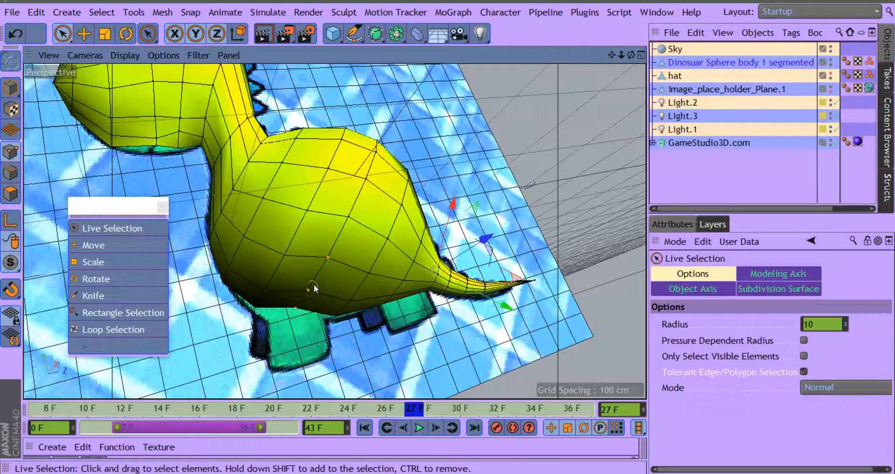
drag(314, 285, 301, 319)
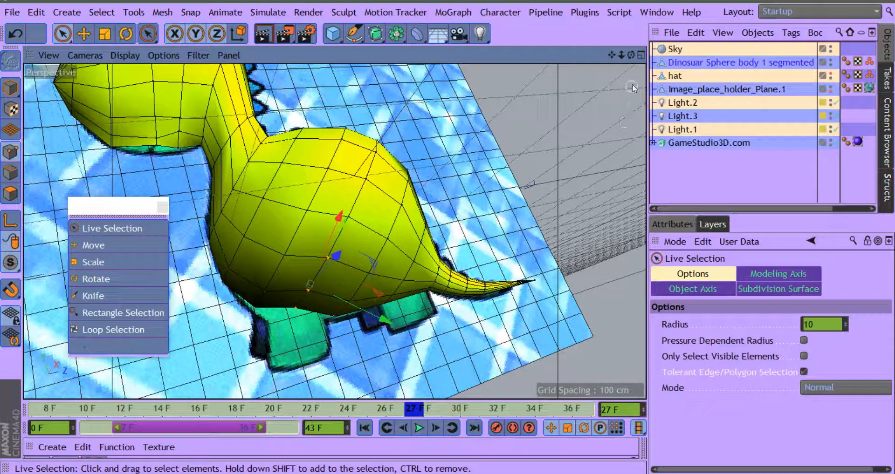
mouse_move(631, 55)
mouse_down()
mouse_move(617, 11)
mouse_move(600, 12)
mouse_move(618, 74)
mouse_up()
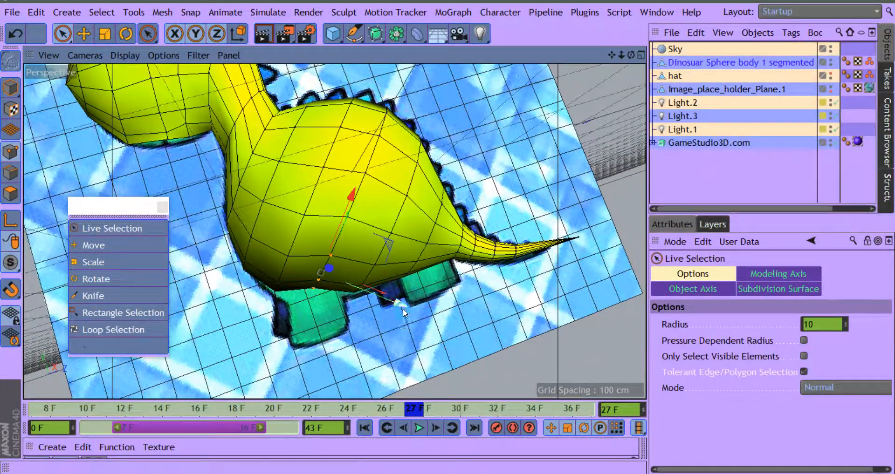
drag(403, 308, 407, 322)
drag(365, 209, 363, 215)
drag(361, 212, 362, 212)
drag(408, 319, 401, 320)
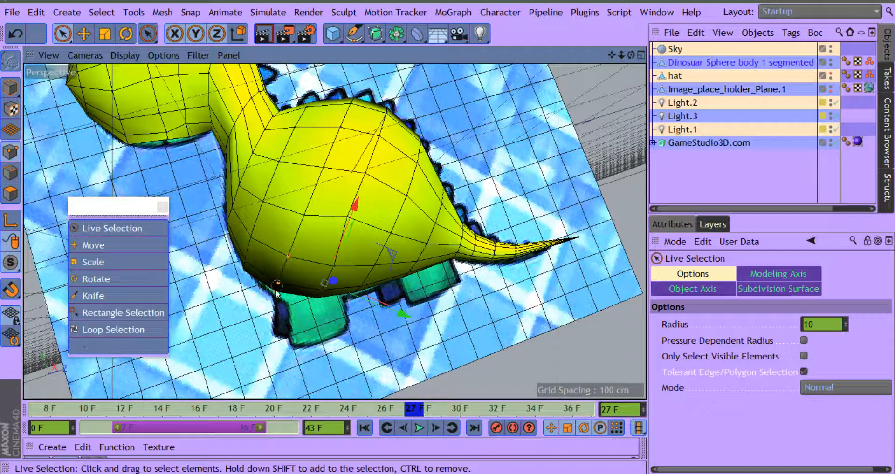
Step: Lower the neighbouring points on the front underside of the belly, then shift the point in the middle of the body's side towards the tail
drag(275, 291, 276, 293)
drag(318, 204, 316, 213)
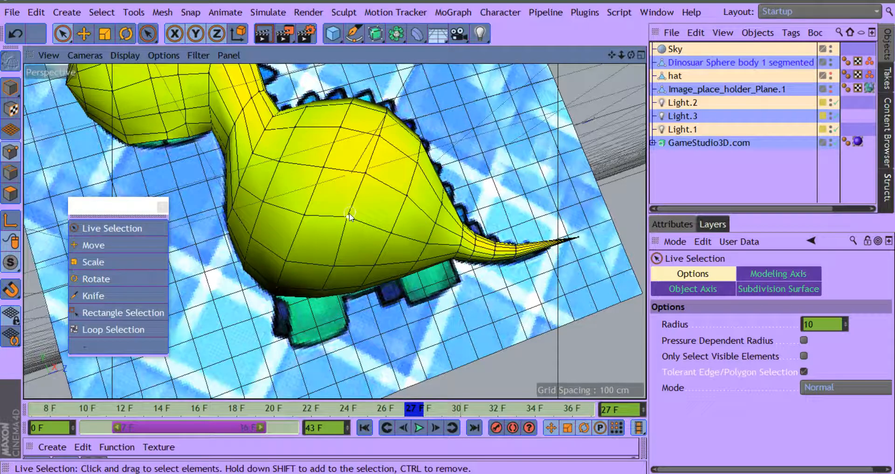
click(355, 225)
drag(416, 245, 419, 247)
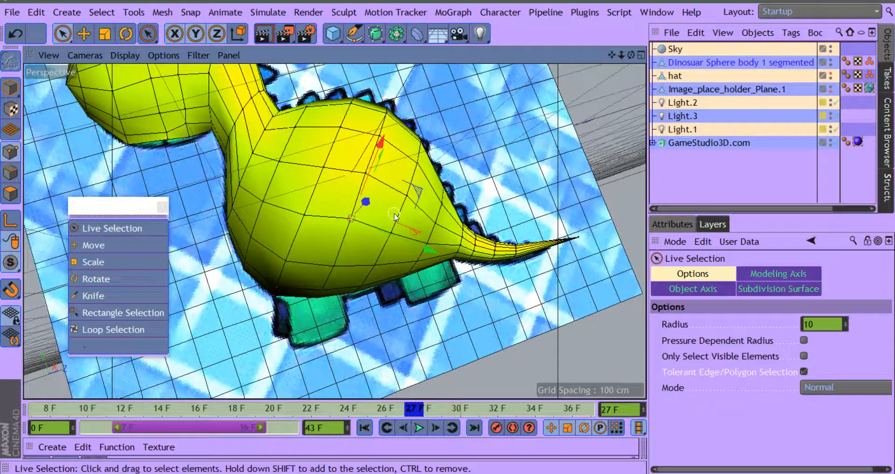
Step: Lower two neighbouring points in the middle of the body's side slightly, the upper one first and the one beneath it second
click(366, 174)
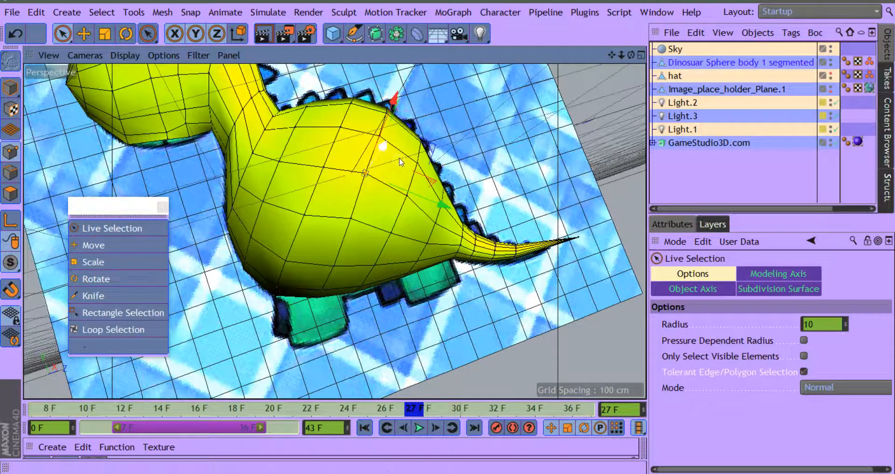
drag(440, 205, 442, 205)
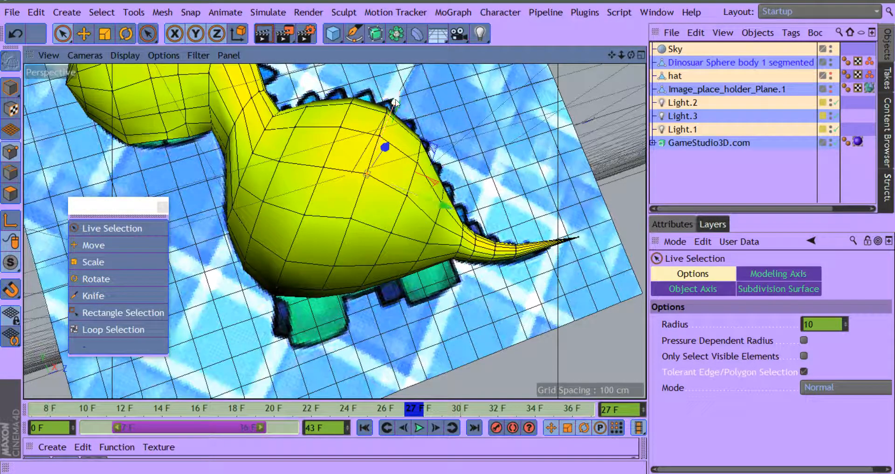
drag(396, 102, 396, 106)
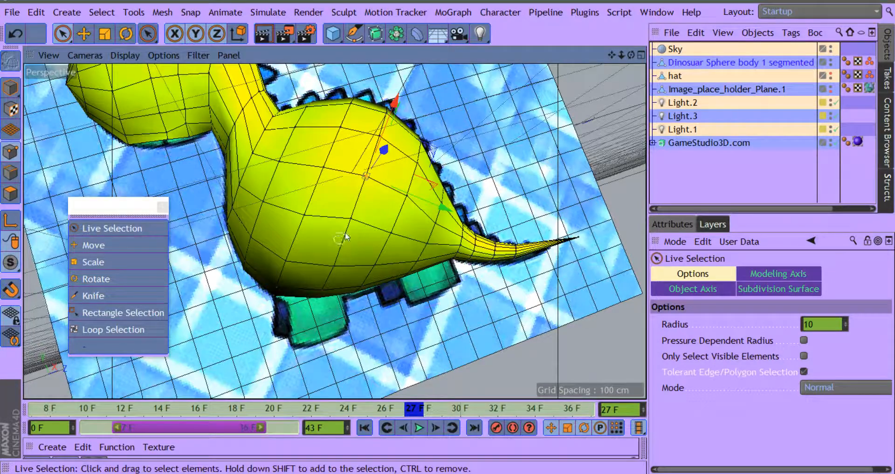
click(351, 219)
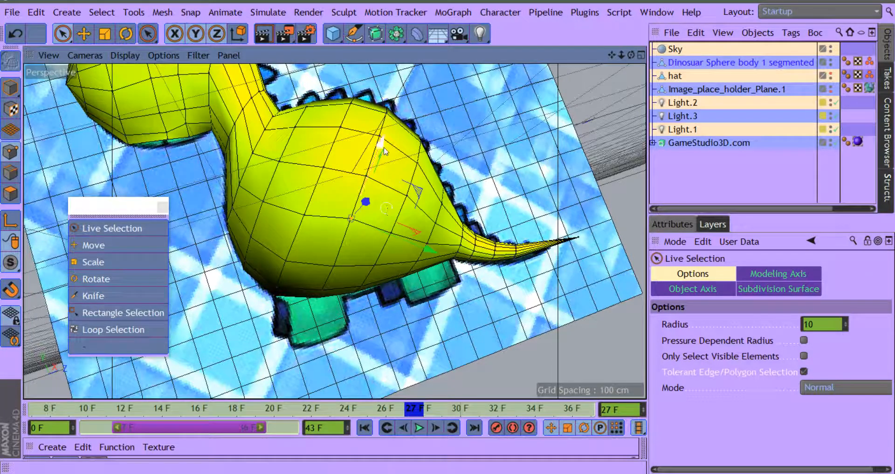
drag(382, 143, 380, 148)
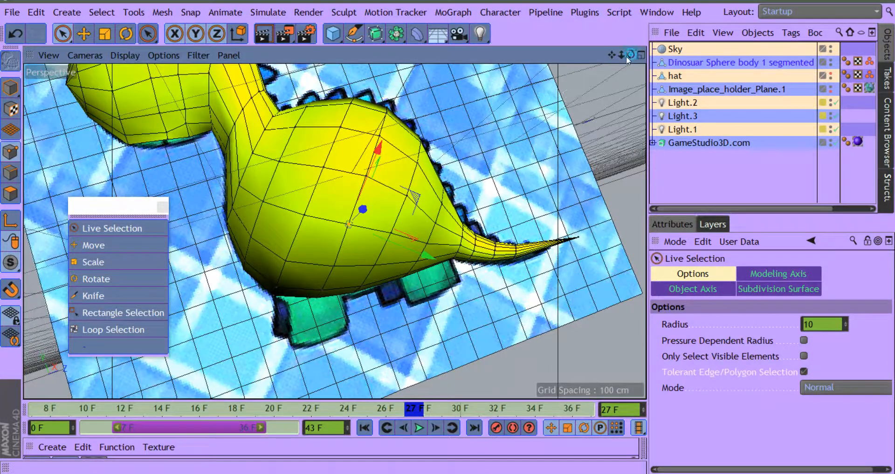
Step: Select the points where the neck meets the back with Live Selection and raise them slightly
drag(631, 55, 470, 196)
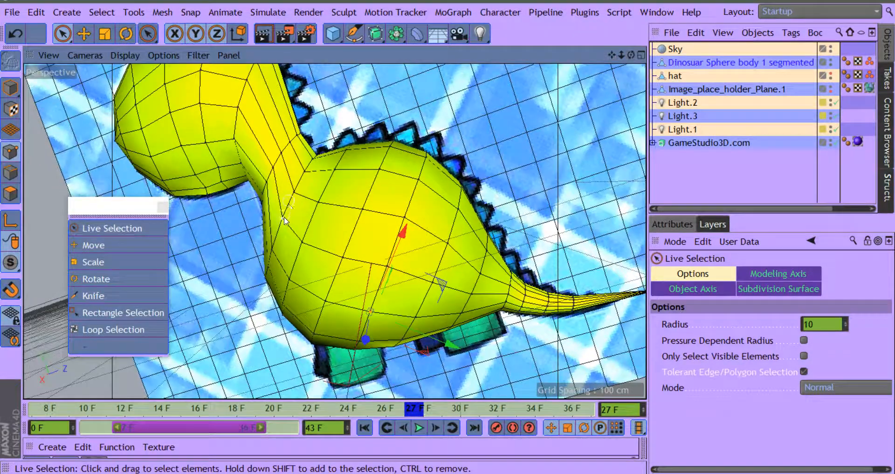
click(302, 188)
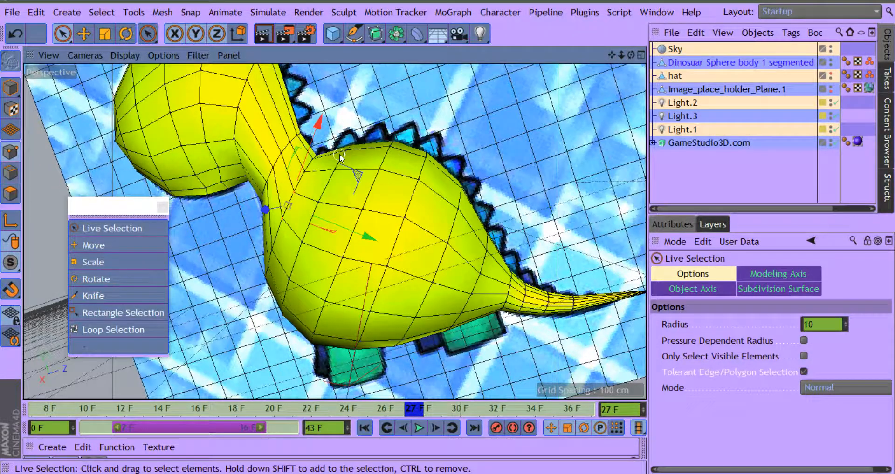
drag(632, 55, 512, 65)
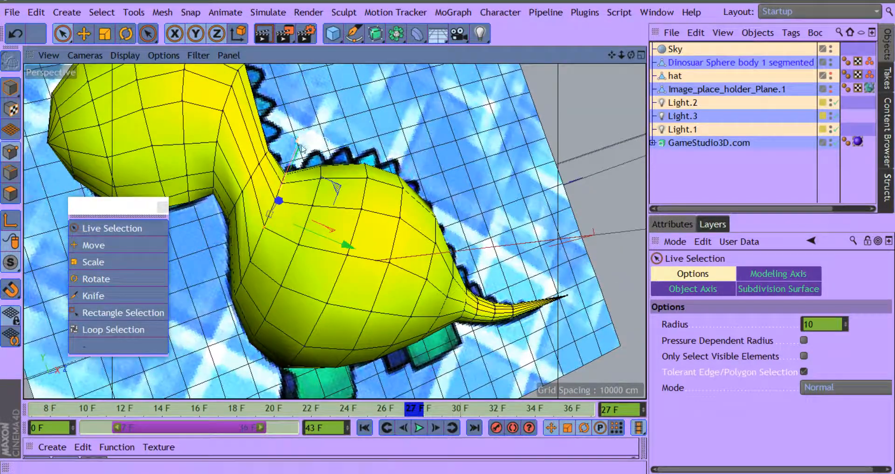
drag(301, 138, 308, 142)
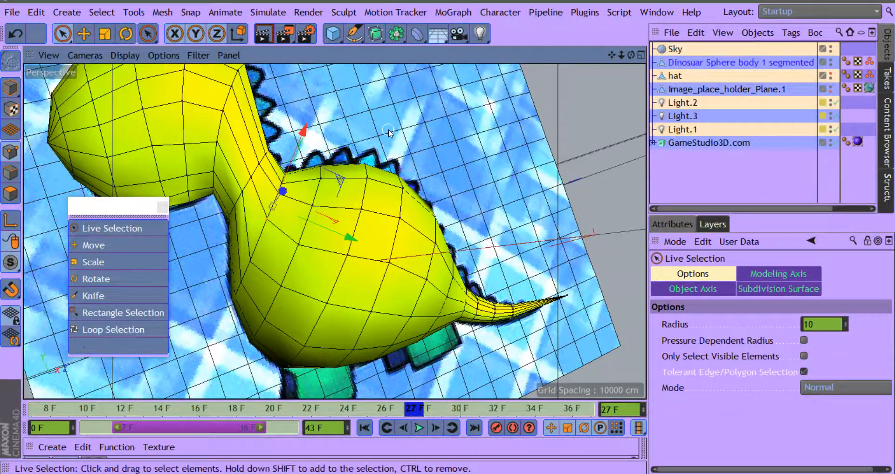
drag(611, 54, 664, 53)
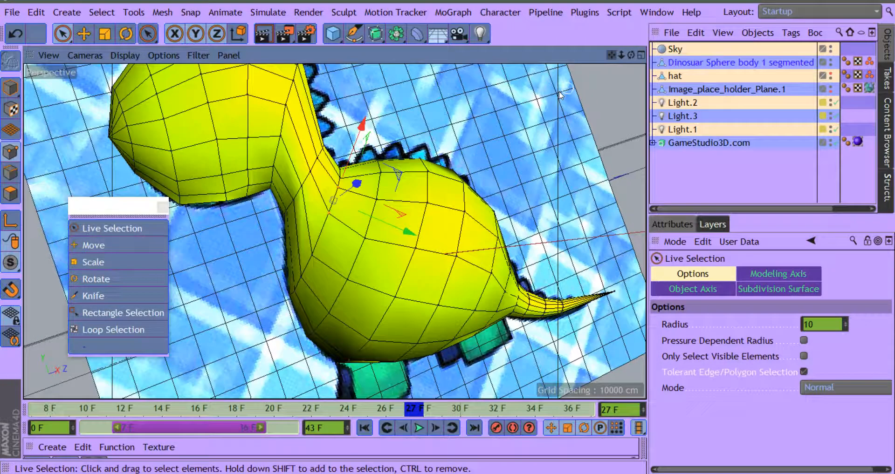
Step: Adjust the points at the base of the neck one by one, raising the one on the front of the chest slightly
click(312, 257)
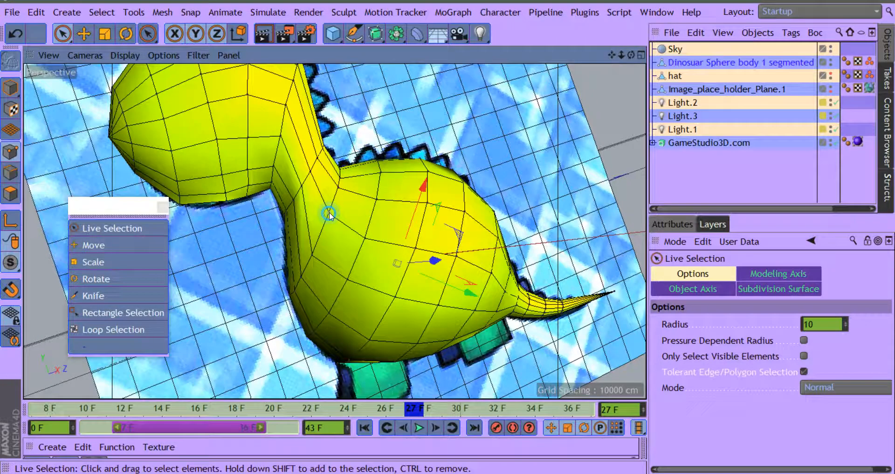
drag(324, 225, 325, 223)
drag(348, 160, 347, 167)
click(315, 250)
click(363, 216)
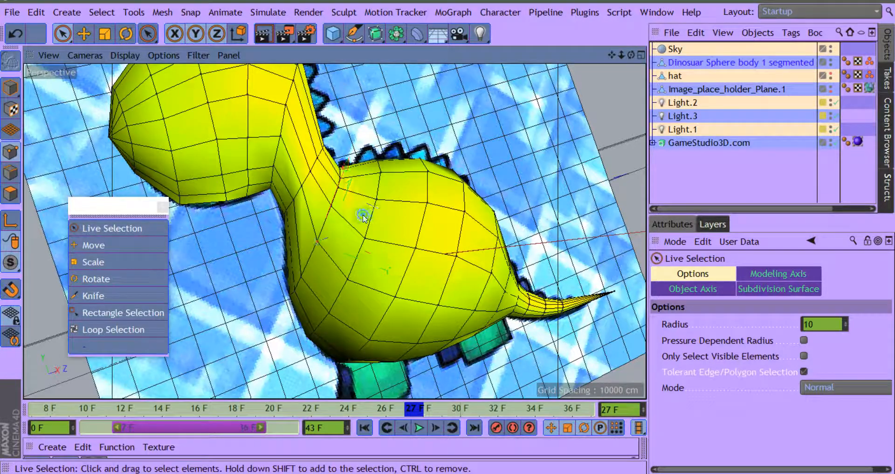
click(303, 277)
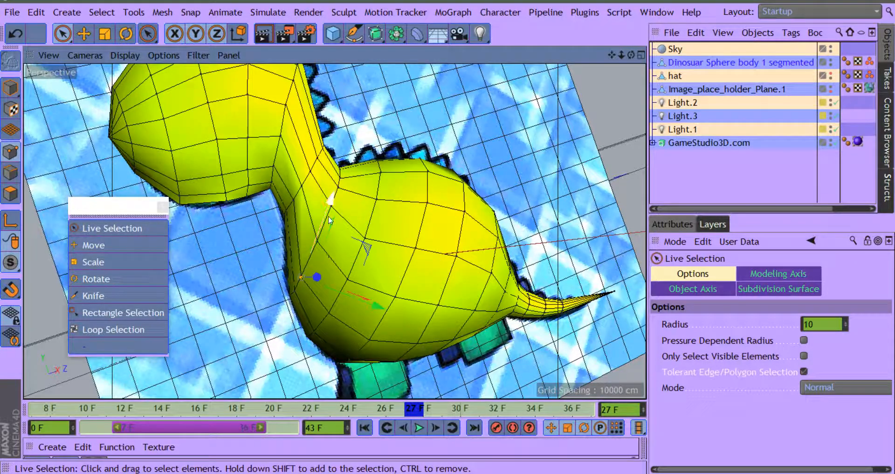
drag(331, 202, 336, 195)
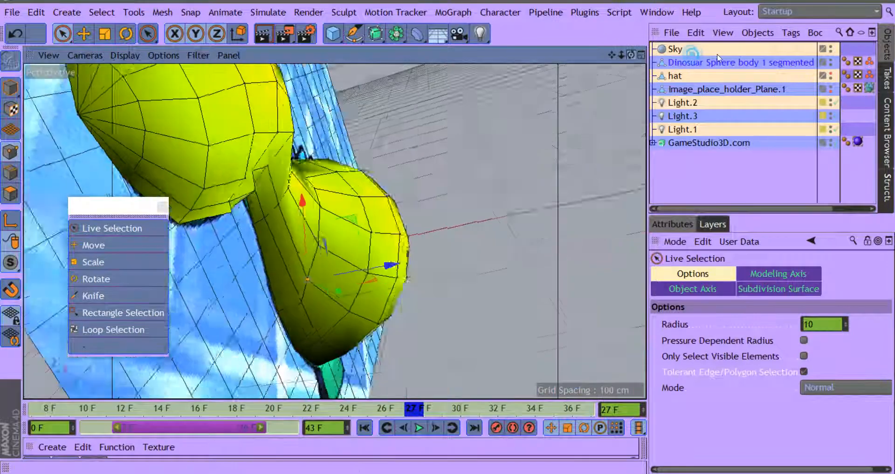
Step: Select the points on the underside of the jaw near the throat and smooth them with repeated strokes of the Iron tool
drag(717, 55, 619, 11)
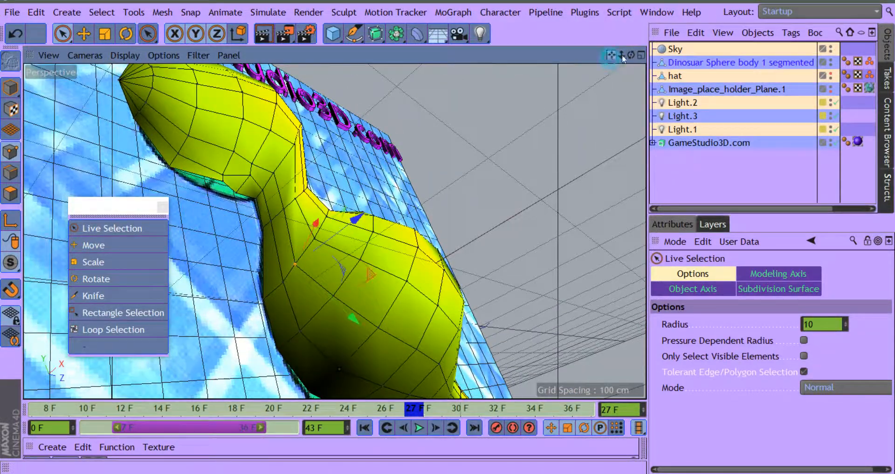
drag(612, 55, 642, 198)
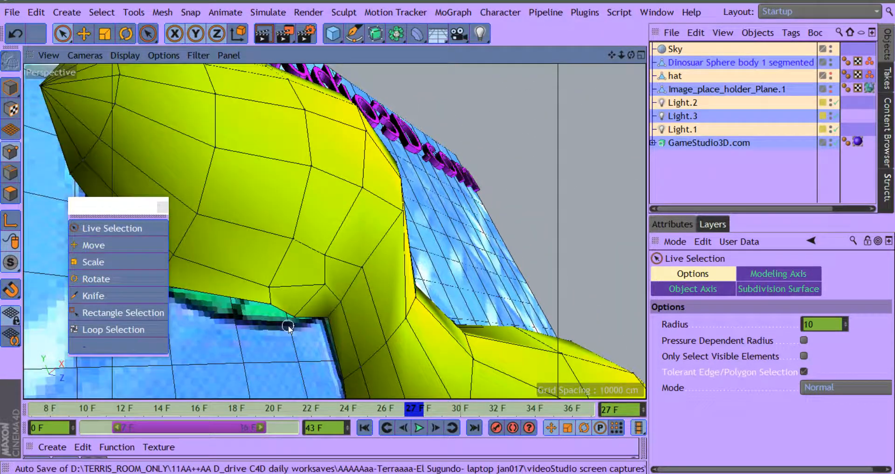
drag(108, 211, 71, 269)
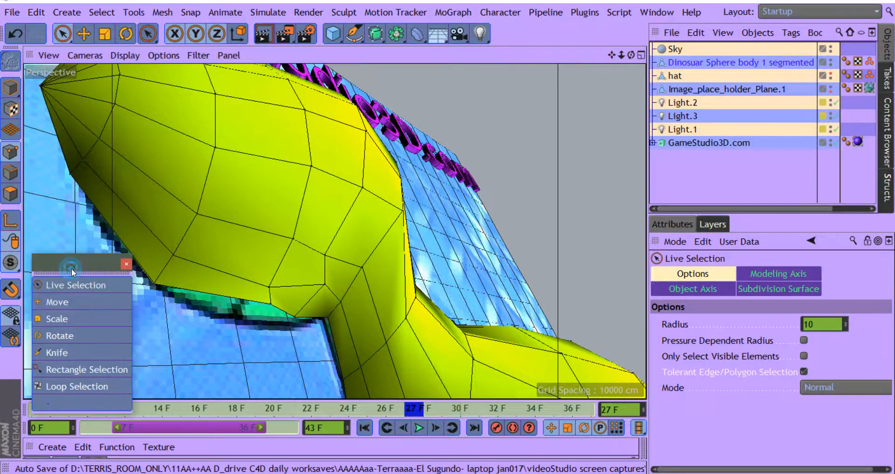
drag(631, 55, 583, 63)
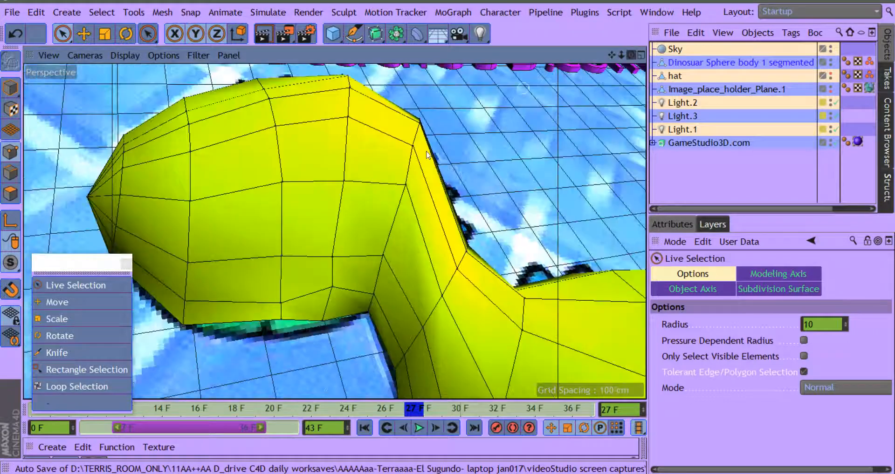
click(333, 289)
right_click(497, 150)
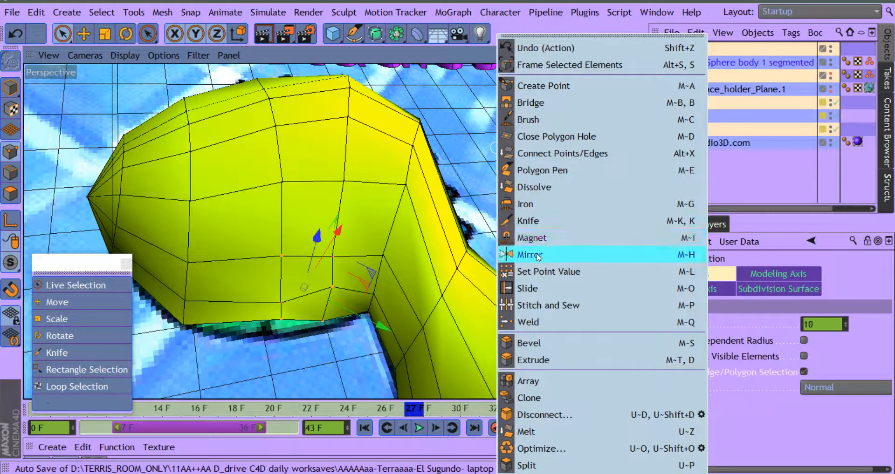
click(530, 209)
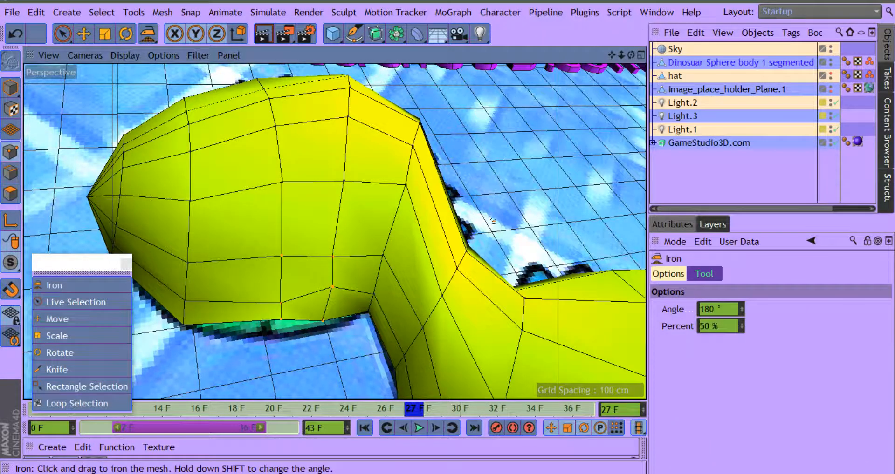
drag(308, 297, 352, 238)
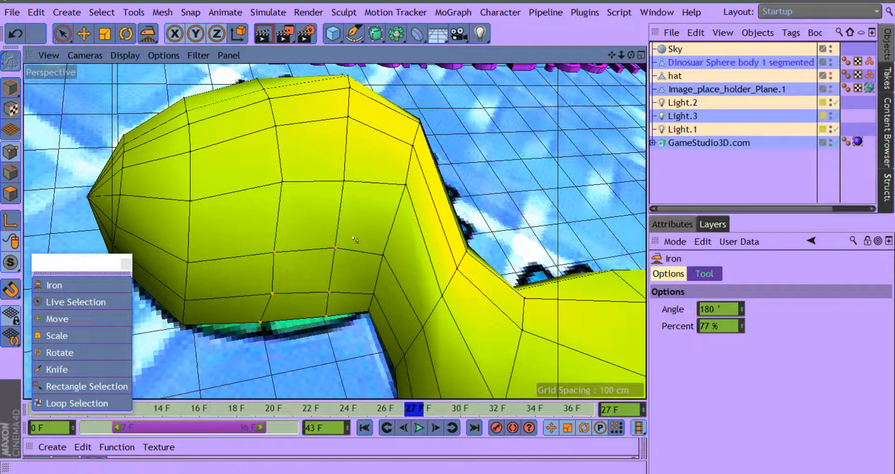
drag(627, 54, 632, 84)
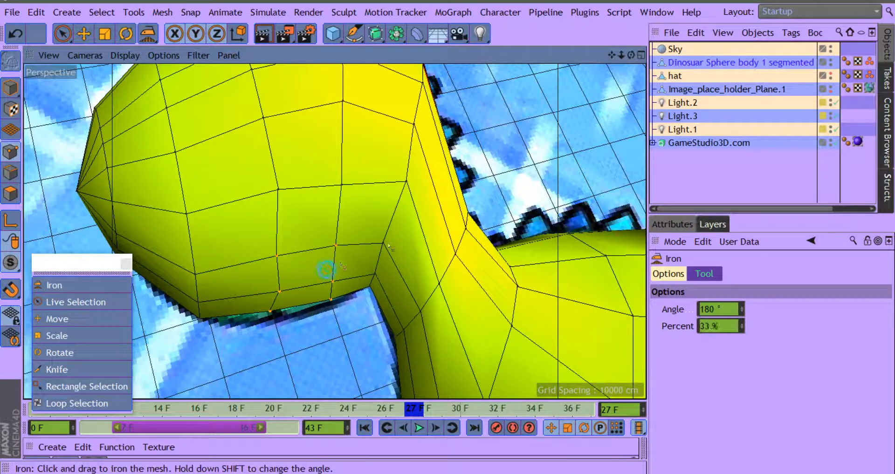
drag(343, 266, 438, 234)
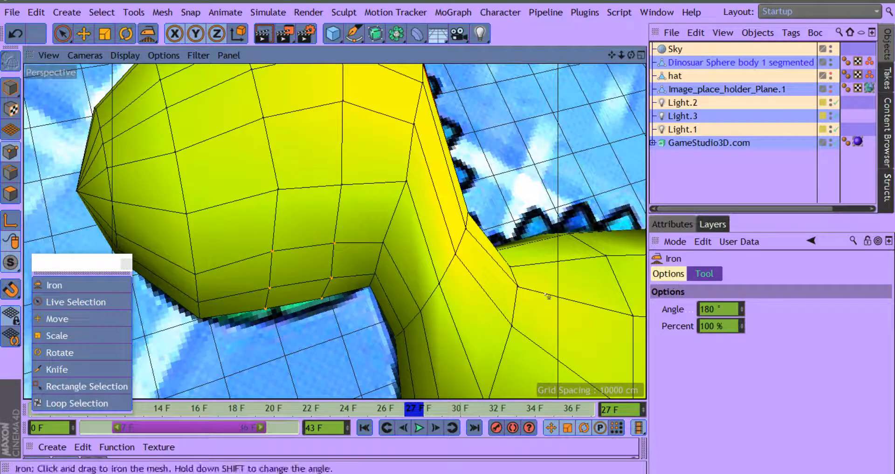
drag(330, 275, 427, 256)
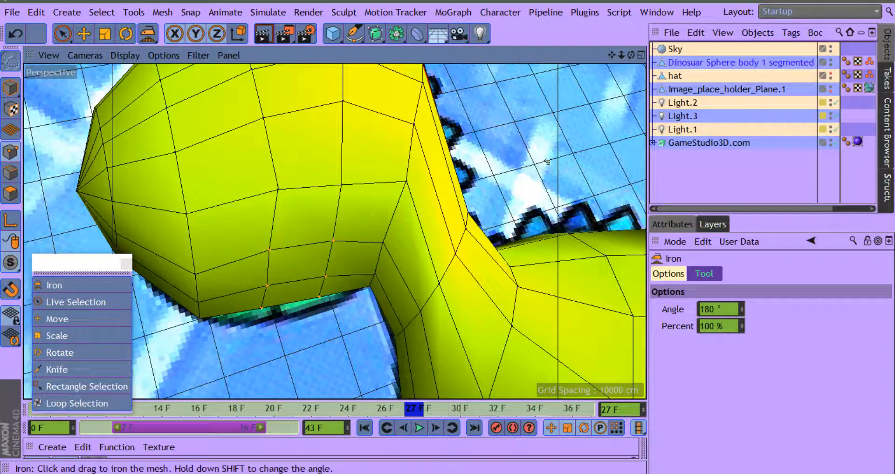
Step: Switch the Move tool to the world coordinate system and lower the selected jaw points to the reference outline
drag(614, 57, 630, 98)
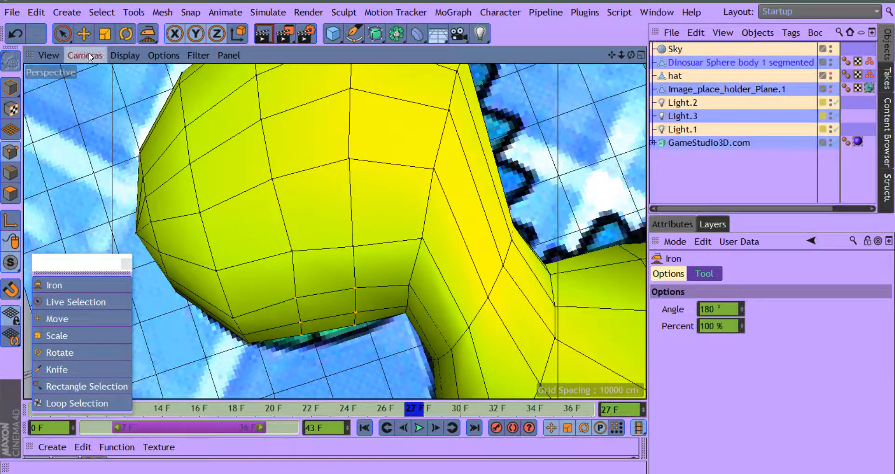
click(84, 34)
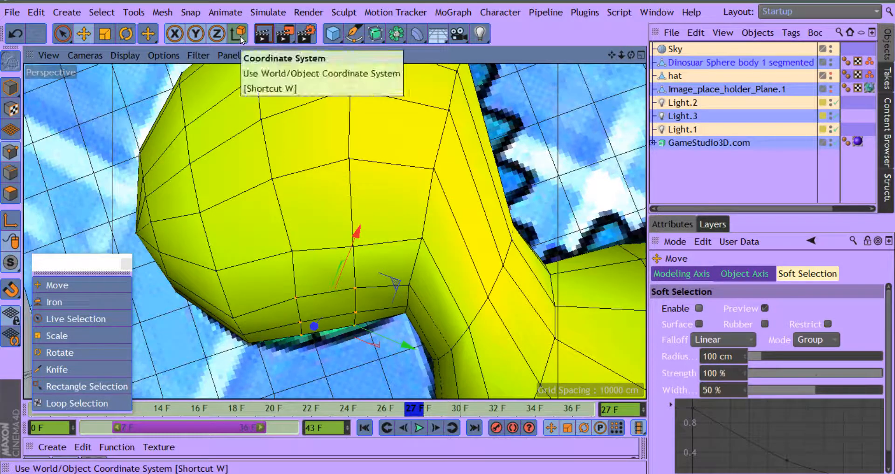
key(w)
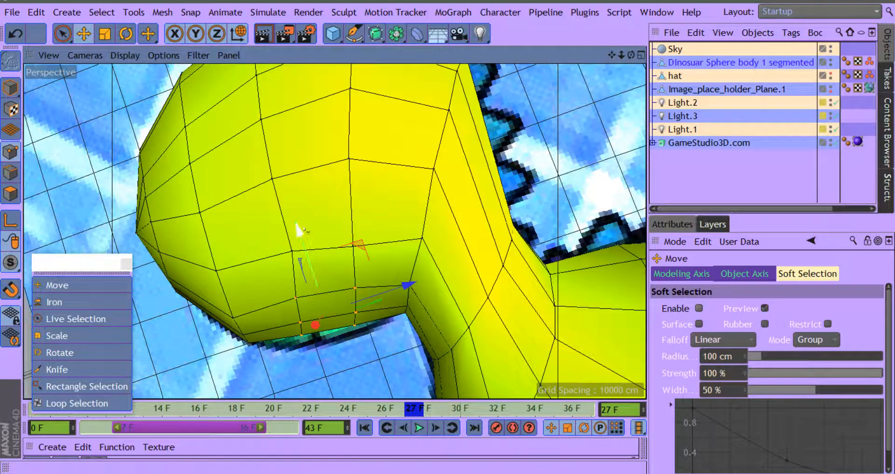
drag(299, 231, 299, 237)
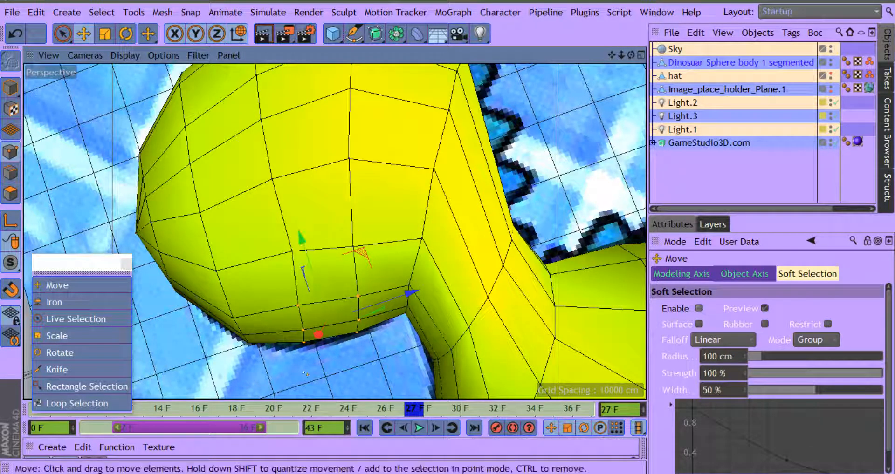
Step: Shift the single point on the lower jaw slightly towards the neck, and lower the point in the middle of the cheek
click(299, 305)
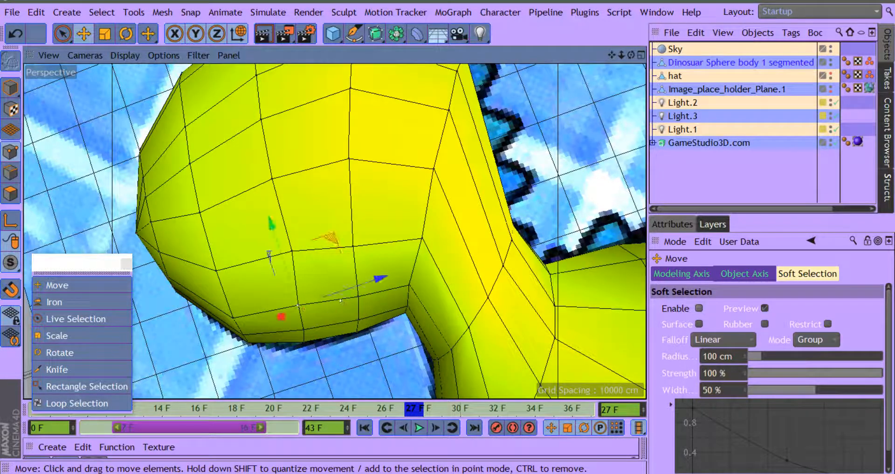
drag(376, 282, 371, 283)
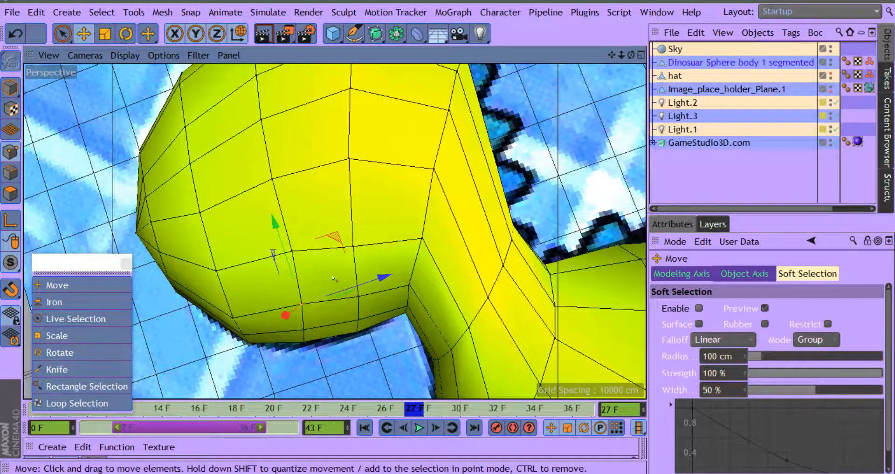
click(358, 297)
click(272, 180)
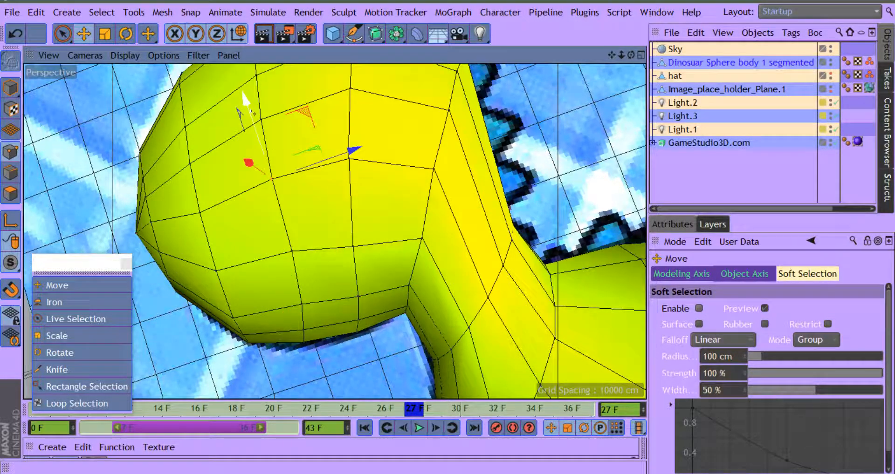
drag(246, 102, 248, 106)
Step: Move the lower cheek point slightly towards the snout, and lower the two points on the side of the head nearer the neck
click(247, 247)
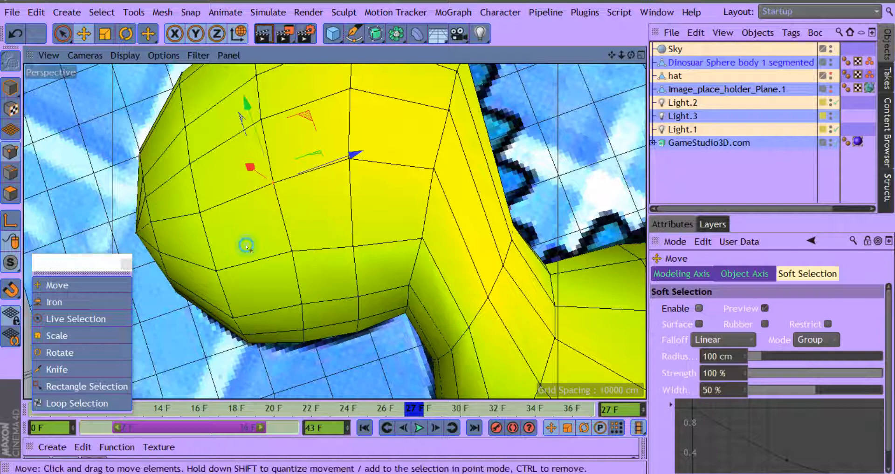
click(292, 252)
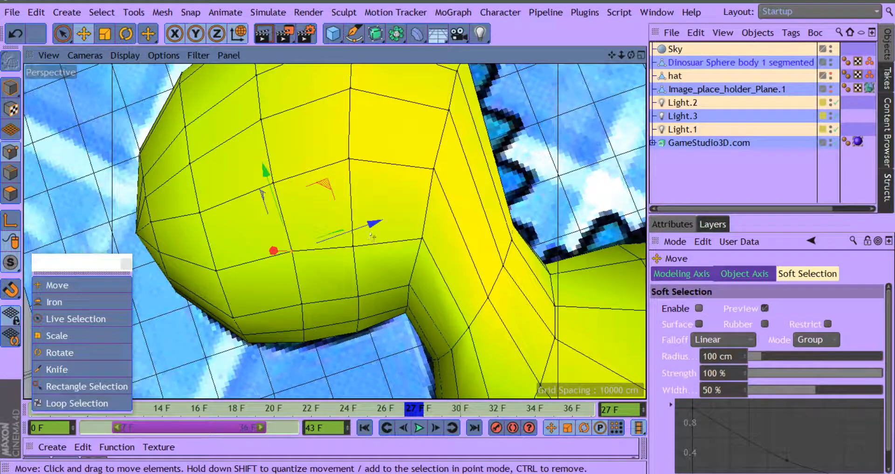
drag(372, 237, 365, 240)
click(349, 159)
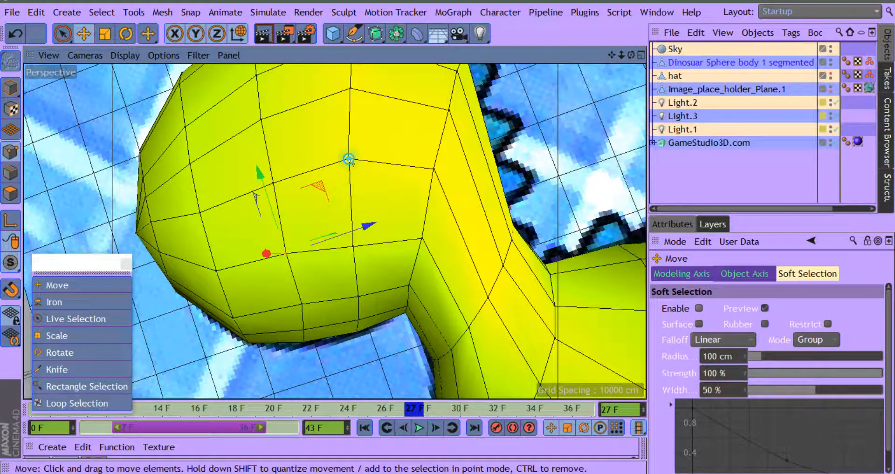
drag(329, 99, 329, 101)
drag(610, 57, 608, 110)
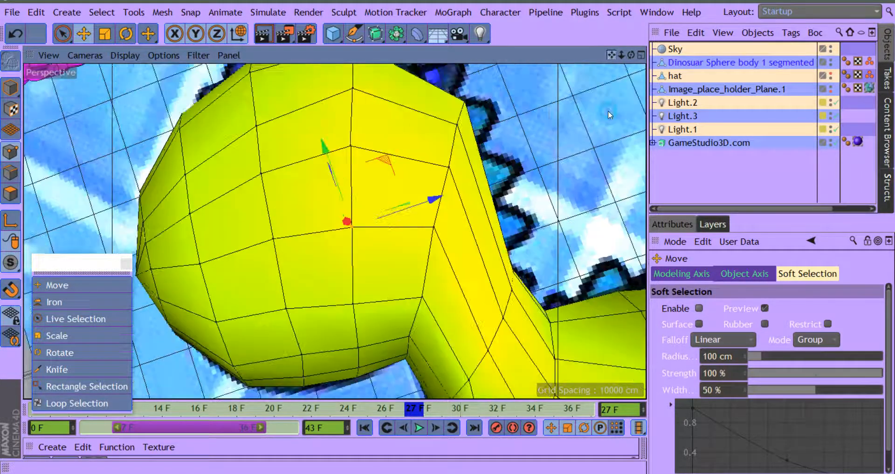
drag(324, 147, 329, 87)
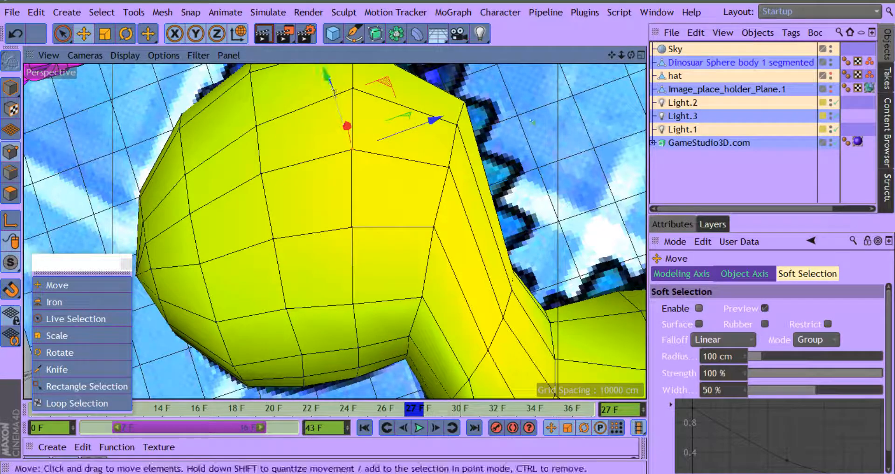
drag(613, 54, 572, 52)
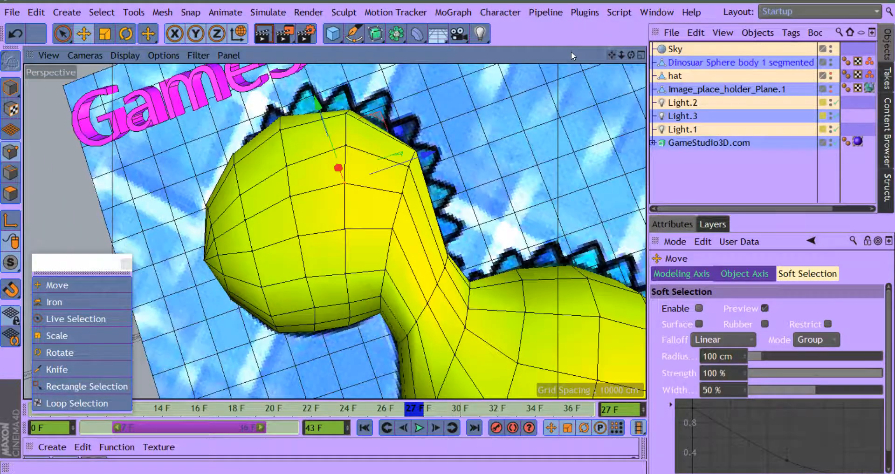
drag(631, 55, 649, 76)
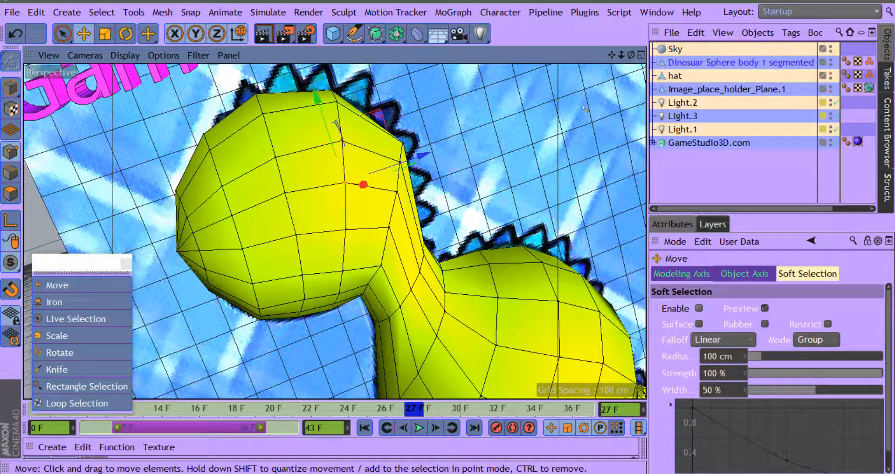
drag(611, 55, 552, 54)
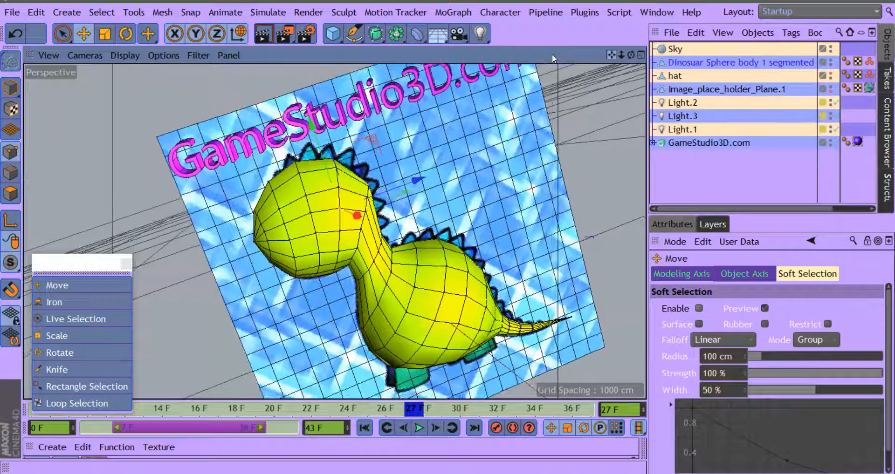